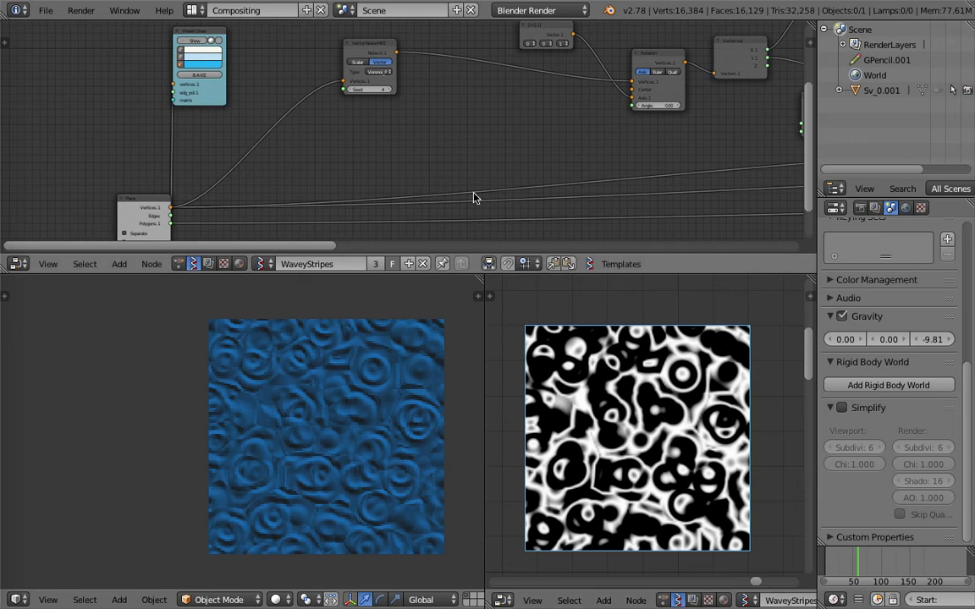
# Connect the Plane node's vertices output directly to the Rotation node's Vertices input, bypassing the Vector Noise node.
pyautogui.moveTo(472, 190); pyautogui.dragTo(441, 149, button='middle')
pyautogui.moveTo(365, 151); pyautogui.dragTo(379, 164, button='middle')
pyautogui.moveTo(142, 202); pyautogui.dragTo(110, 189)
pyautogui.moveTo(180, 176); pyautogui.dragTo(186, 182, button='middle')
pyautogui.scroll(1, 187, 181)
pyautogui.moveTo(366, 53); pyautogui.dragTo(337, 51)
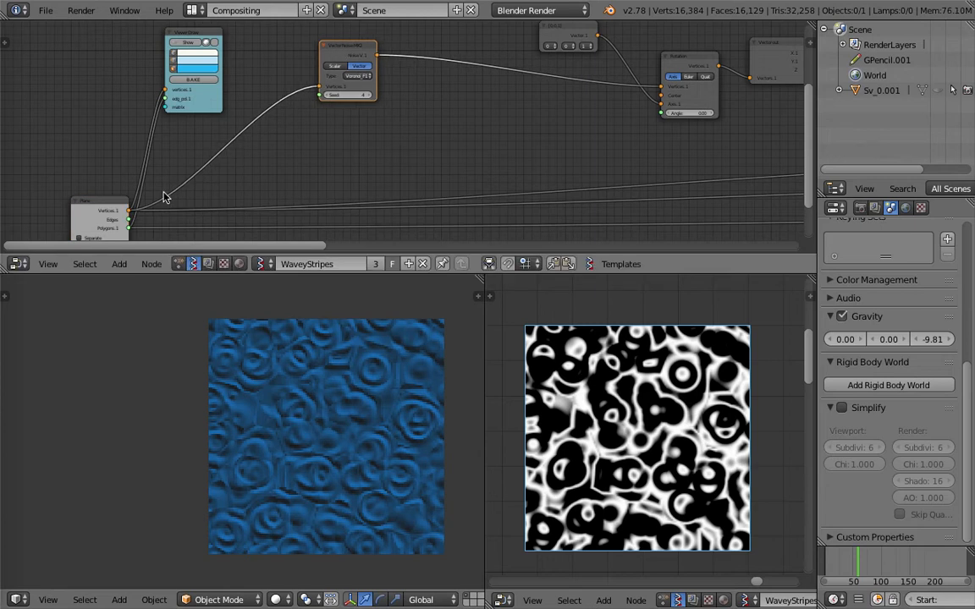
pyautogui.moveTo(130, 210); pyautogui.dragTo(665, 88)
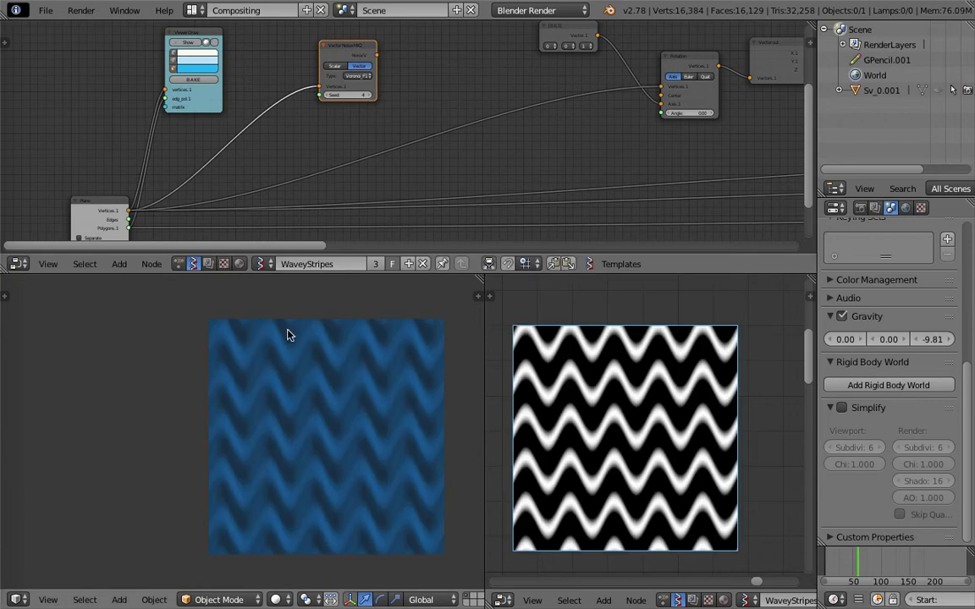
pyautogui.moveTo(318, 487)
pyautogui.mouseDown(button='middle')
pyautogui.moveTo(385, 407)
pyautogui.moveTo(331, 397)
pyautogui.moveTo(301, 446)
pyautogui.moveTo(296, 369)
pyautogui.moveTo(350, 460)
pyautogui.moveTo(354, 448)
pyautogui.mouseUp(button='middle')
pyautogui.click(48, 600)
pyautogui.click(68, 526)
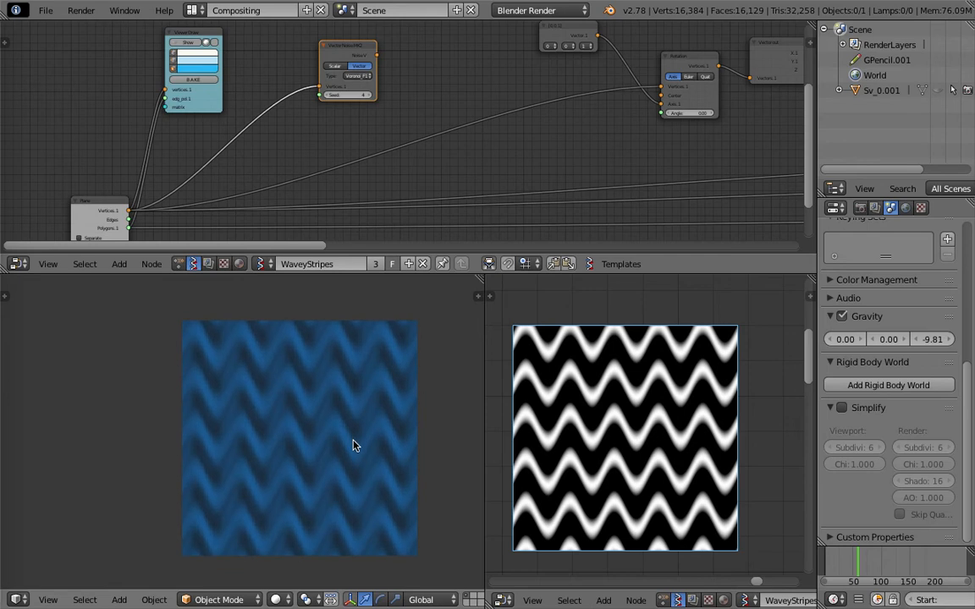
# Look over the node chain from the Plane and Vector Noise nodes through the math nodes to the texture viewer.
pyautogui.moveTo(337, 54); pyautogui.dragTo(308, 61)
pyautogui.moveTo(278, 79); pyautogui.dragTo(377, 58, button='middle')
pyautogui.moveTo(195, 189); pyautogui.dragTo(128, 181)
pyautogui.moveTo(391, 57); pyautogui.dragTo(358, 91, button='middle')
pyautogui.moveTo(377, 77); pyautogui.dragTo(354, 79)
pyautogui.moveTo(504, 94); pyautogui.dragTo(252, 109, button='middle')
pyautogui.moveTo(154, 133); pyautogui.dragTo(71, 136, button='middle')
pyautogui.scroll(-6, 71, 136)
pyautogui.moveTo(222, 140); pyautogui.dragTo(220, 140, button='middle')
pyautogui.scroll(-4, 370, 145)
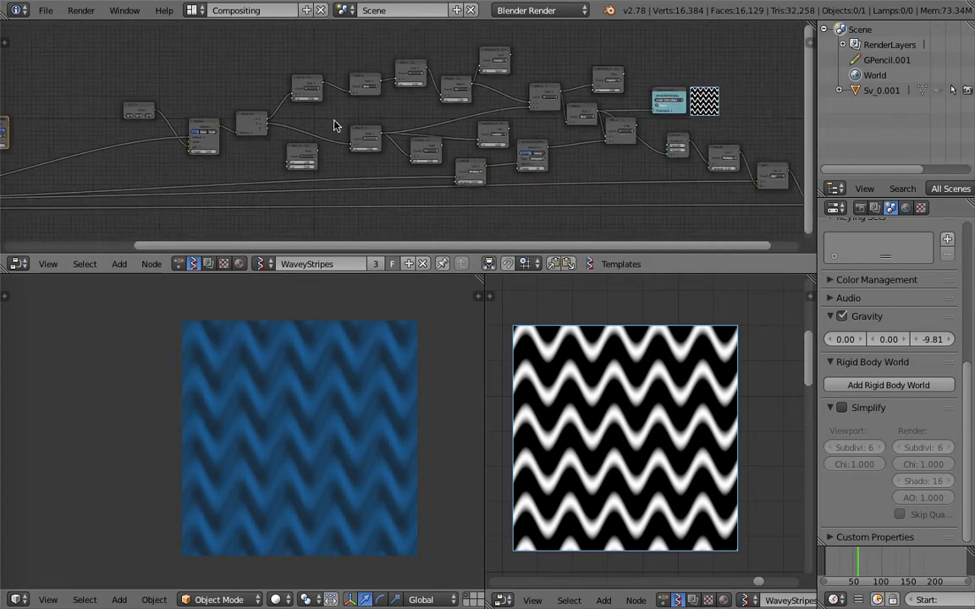
pyautogui.moveTo(308, 113); pyautogui.dragTo(686, 101, button='middle')
# Rearrange the Viewer Draw and Vector Noise nodes so they sit close together near the Plane node.
pyautogui.scroll(5, 355, 129)
pyautogui.moveTo(268, 197); pyautogui.dragTo(257, 183)
pyautogui.scroll(2, 286, 162)
pyautogui.moveTo(366, 74); pyautogui.dragTo(315, 59)
pyautogui.scroll(6, 381, 103)
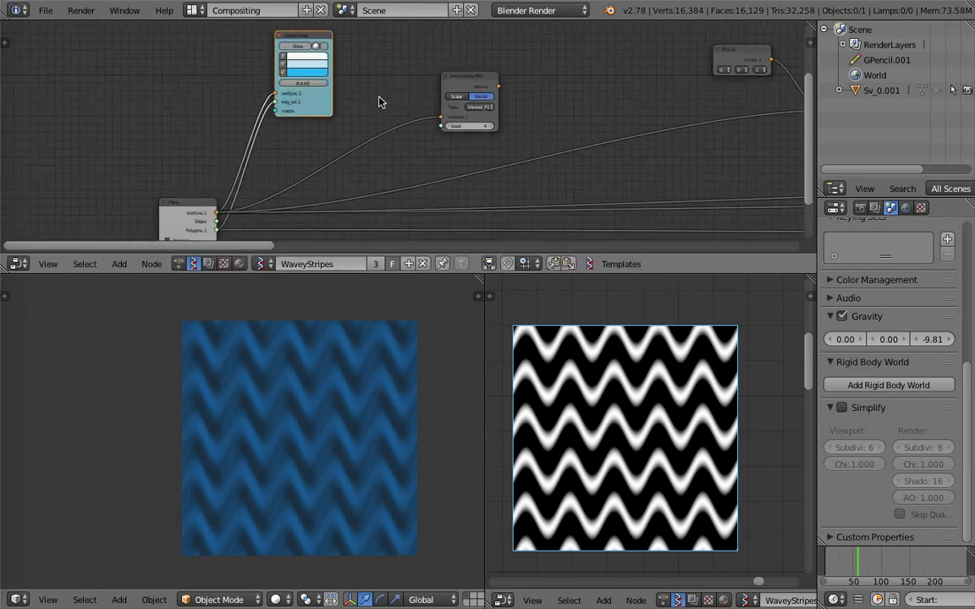
pyautogui.moveTo(511, 63); pyautogui.dragTo(450, 67)
pyautogui.scroll(-1, 299, 161)
pyautogui.moveTo(298, 163); pyautogui.dragTo(305, 126, button='middle')
pyautogui.scroll(-2, 305, 126)
pyautogui.moveTo(188, 181); pyautogui.dragTo(180, 174)
pyautogui.moveTo(242, 145); pyautogui.dragTo(212, 168, button='middle')
pyautogui.moveTo(383, 70); pyautogui.dragTo(371, 61)
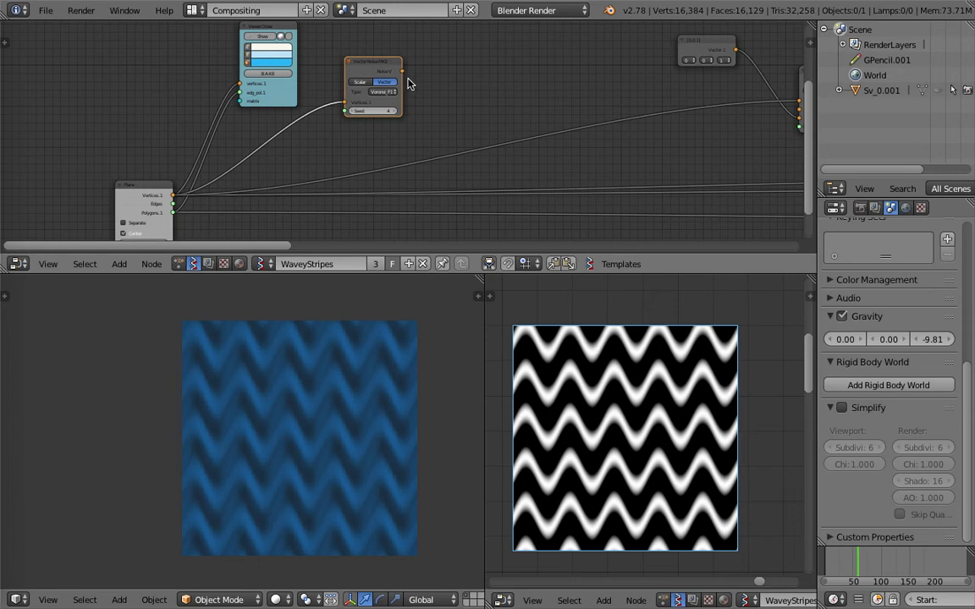
# Connect the Vector Noise node's noise output to the Rotation node's Vertices input.
pyautogui.moveTo(402, 71); pyautogui.dragTo(613, 77)
pyautogui.scroll(-3, 619, 82)
pyautogui.moveTo(620, 83); pyautogui.dragTo(558, 97, button='middle')
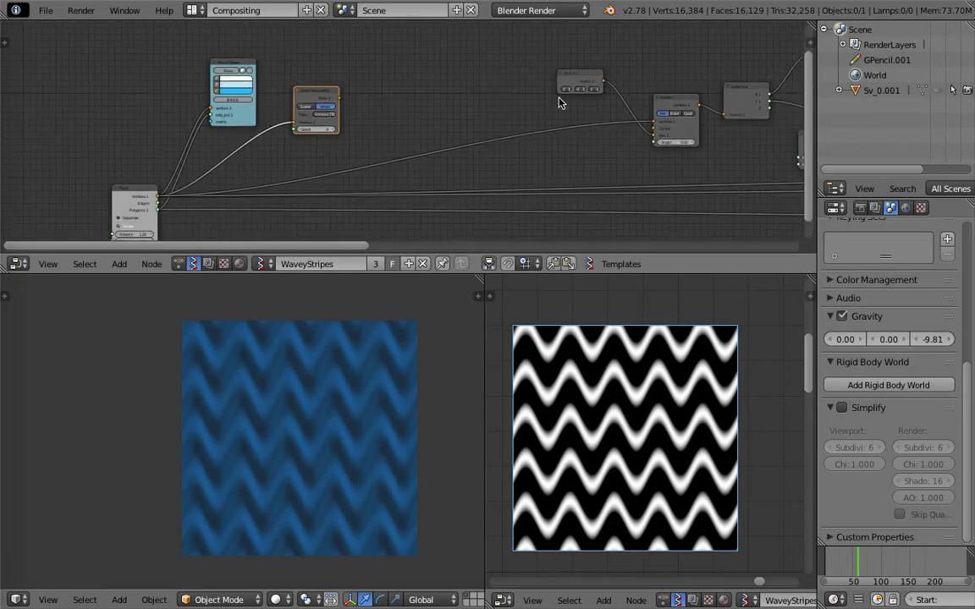
pyautogui.scroll(2, 557, 98)
pyautogui.moveTo(316, 89); pyautogui.dragTo(692, 124)
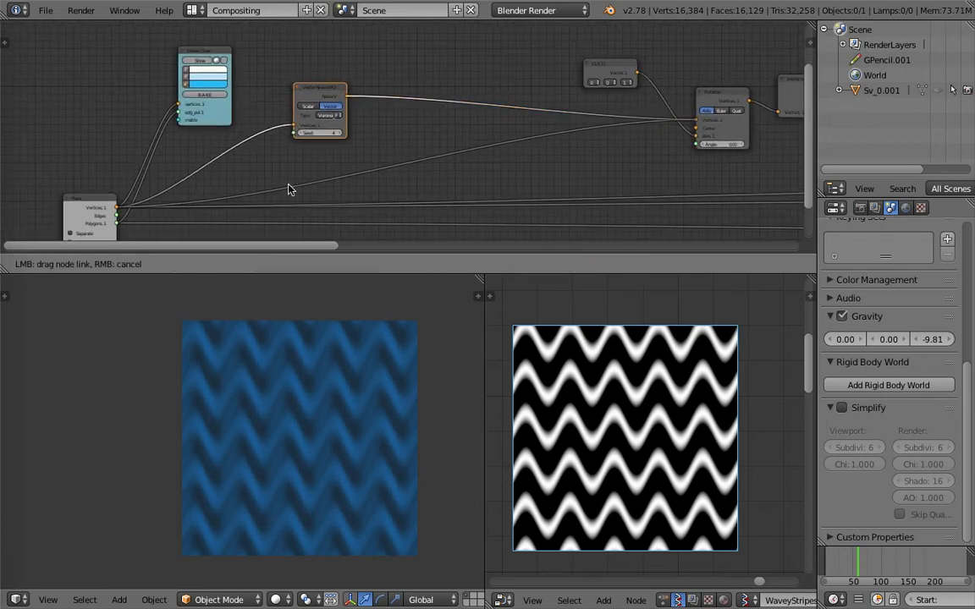
pyautogui.moveTo(288, 190); pyautogui.dragTo(288, 190)
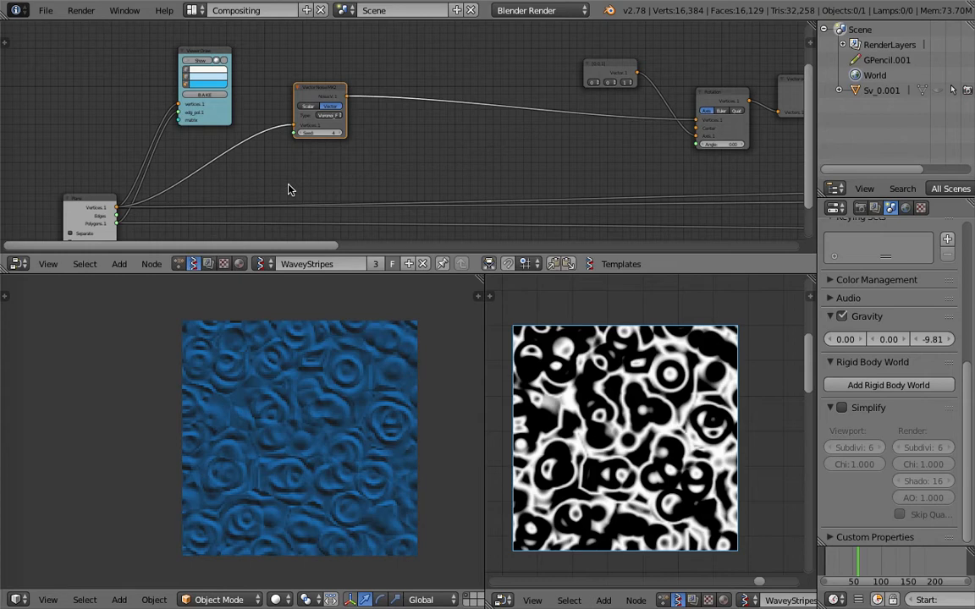
# Examine the Vector Noise node and follow its connections through the math nodes to the texture viewer.
pyautogui.scroll(2, 267, 156)
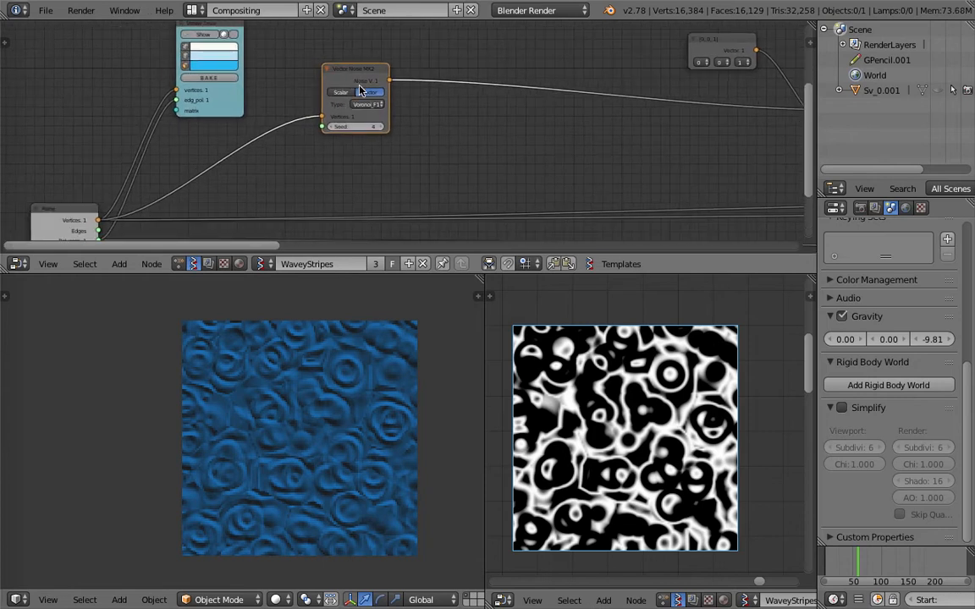
pyautogui.moveTo(360, 87); pyautogui.dragTo(369, 104)
pyautogui.scroll(-3, 333, 135)
pyautogui.moveTo(331, 134); pyautogui.dragTo(327, 130, button='middle')
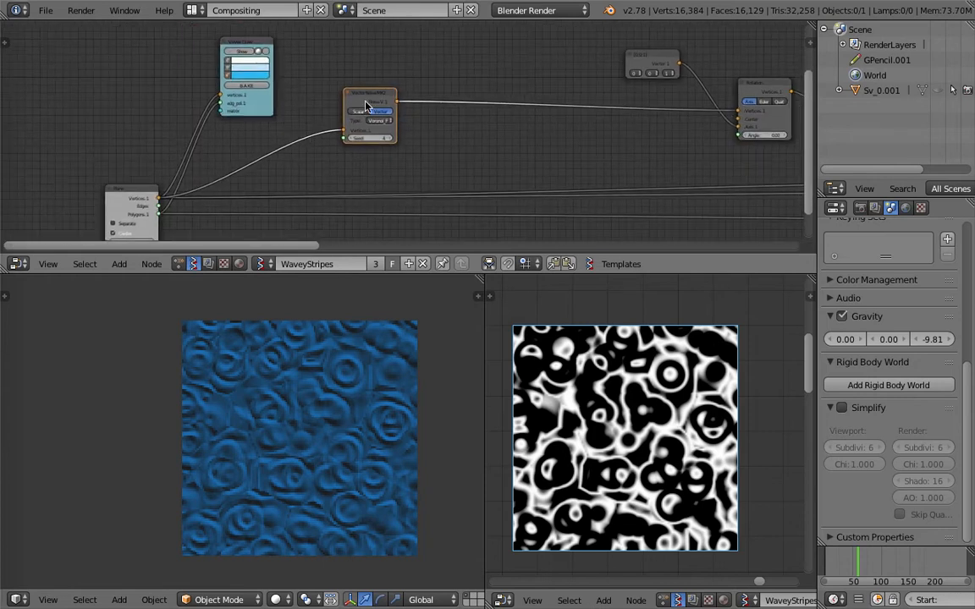
pyautogui.moveTo(771, 120); pyautogui.dragTo(321, 177, button='middle')
pyautogui.scroll(-1, 524, 128)
pyautogui.moveTo(578, 158); pyautogui.dragTo(351, 171, button='middle')
pyautogui.moveTo(544, 87); pyautogui.dragTo(536, 27, button='middle')
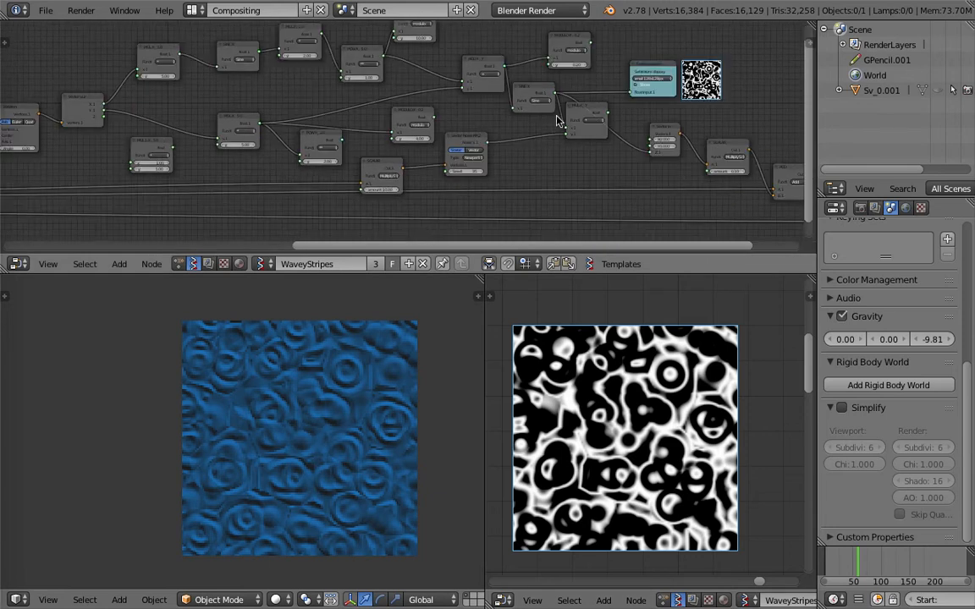
pyautogui.moveTo(557, 116); pyautogui.dragTo(404, 132, button='middle')
pyautogui.scroll(8, 404, 132)
pyautogui.moveTo(623, 85); pyautogui.dragTo(484, 151, button='middle')
pyautogui.scroll(4, 484, 151)
pyautogui.scroll(-4, 486, 145)
pyautogui.moveTo(355, 161); pyautogui.dragTo(660, 115, button='middle')
pyautogui.scroll(-1, 575, 119)
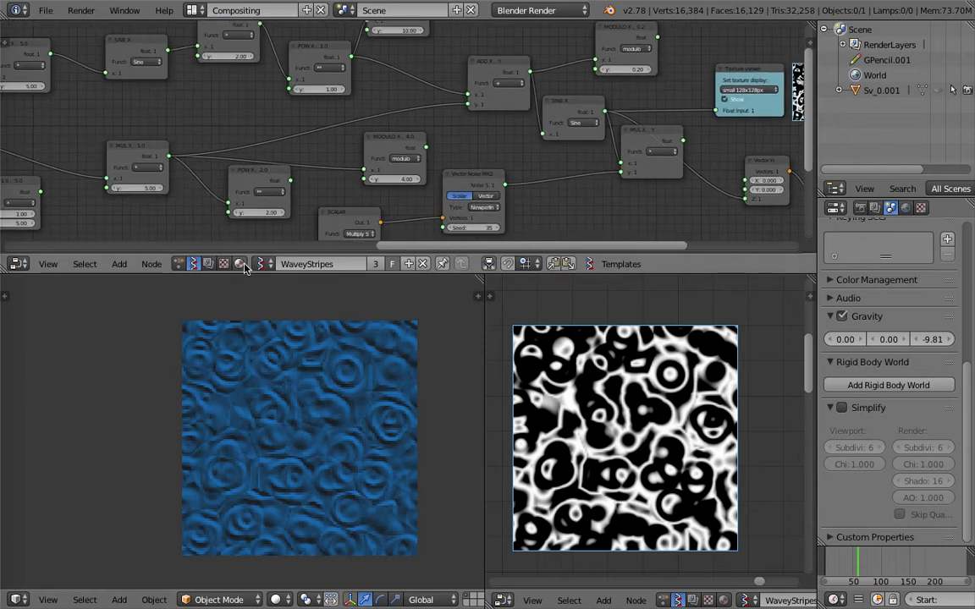
# Switch the render engine to Cycles Render and show the material shader nodes, browsing the nodes available to add.
pyautogui.click(533, 10)
pyautogui.click(518, 61)
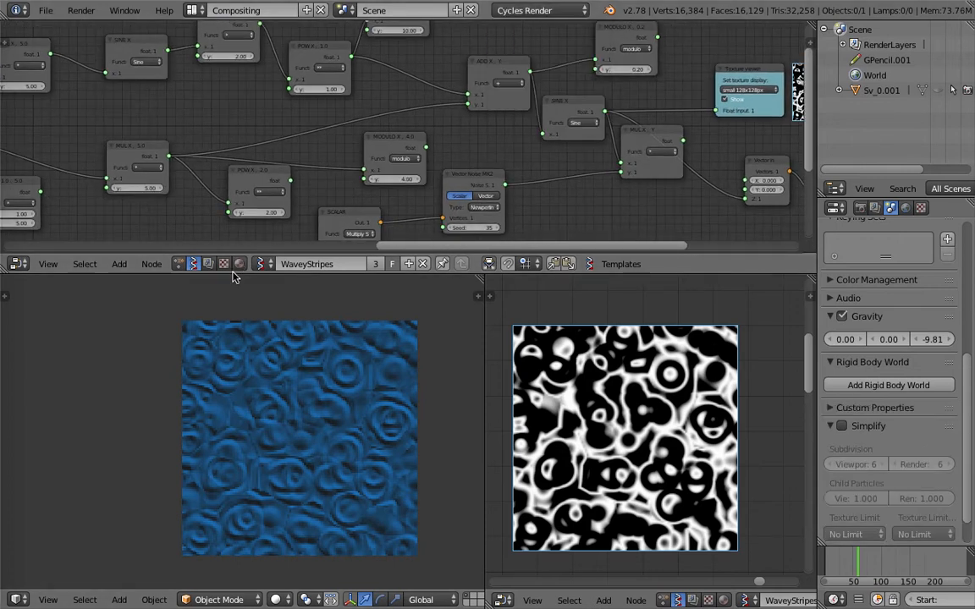
pyautogui.hotkey('shift', 'a')
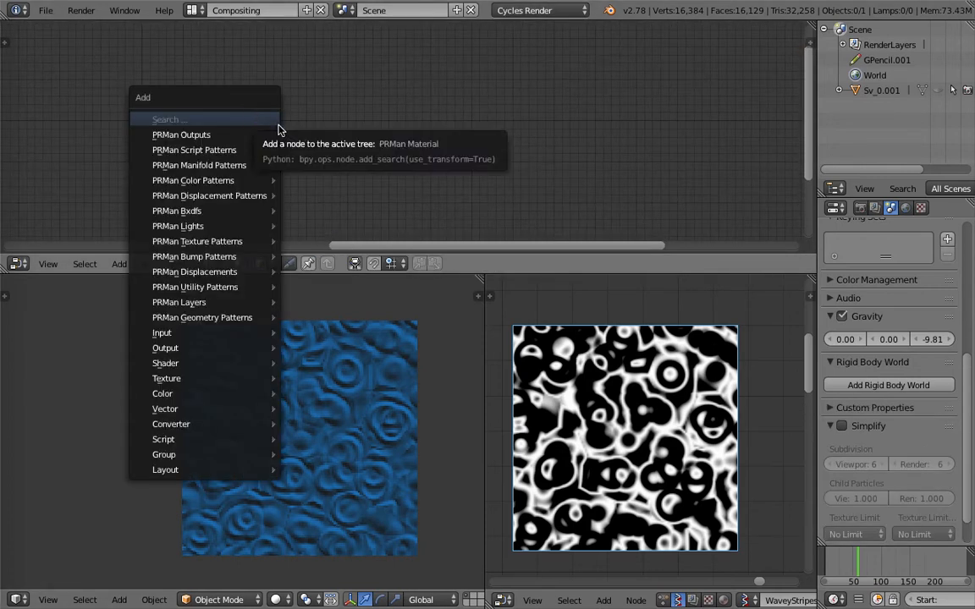
pyautogui.hotkey('shift', 'a')
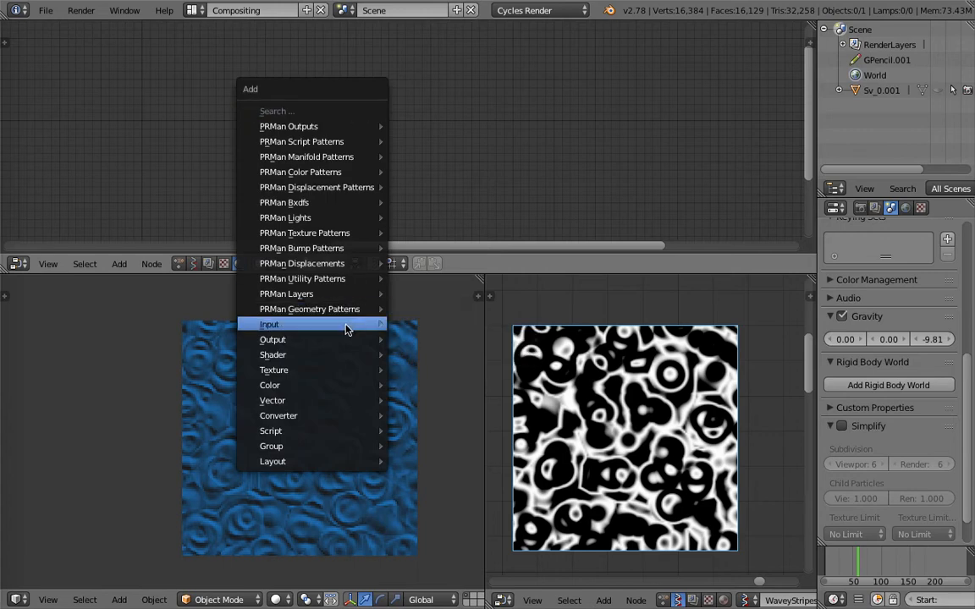
pyautogui.moveTo(349, 387)
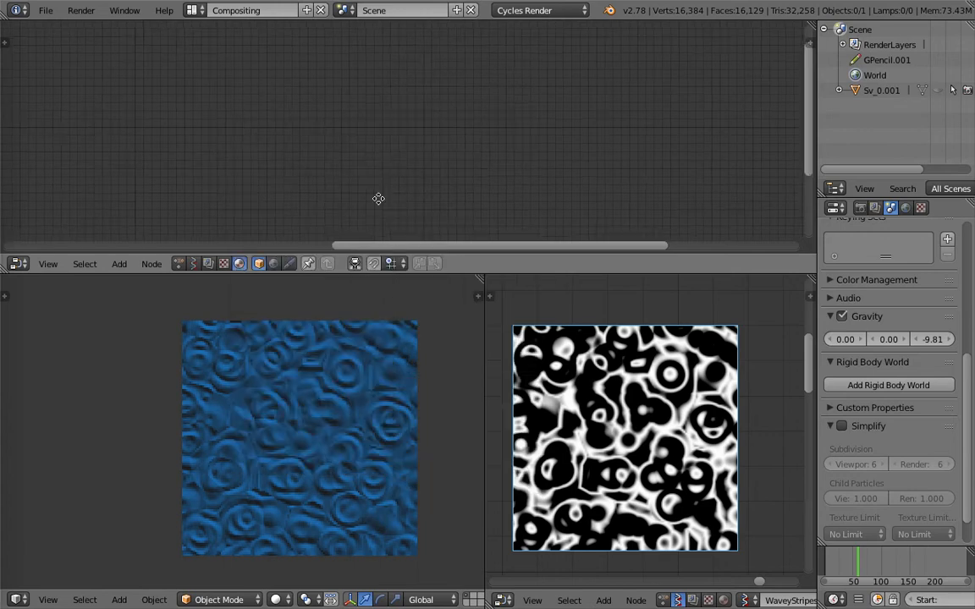
pyautogui.moveTo(401, 177); pyautogui.dragTo(294, 213, button='middle')
pyautogui.scroll(-14, 294, 214)
pyautogui.moveTo(355, 187); pyautogui.dragTo(327, 186, button='middle')
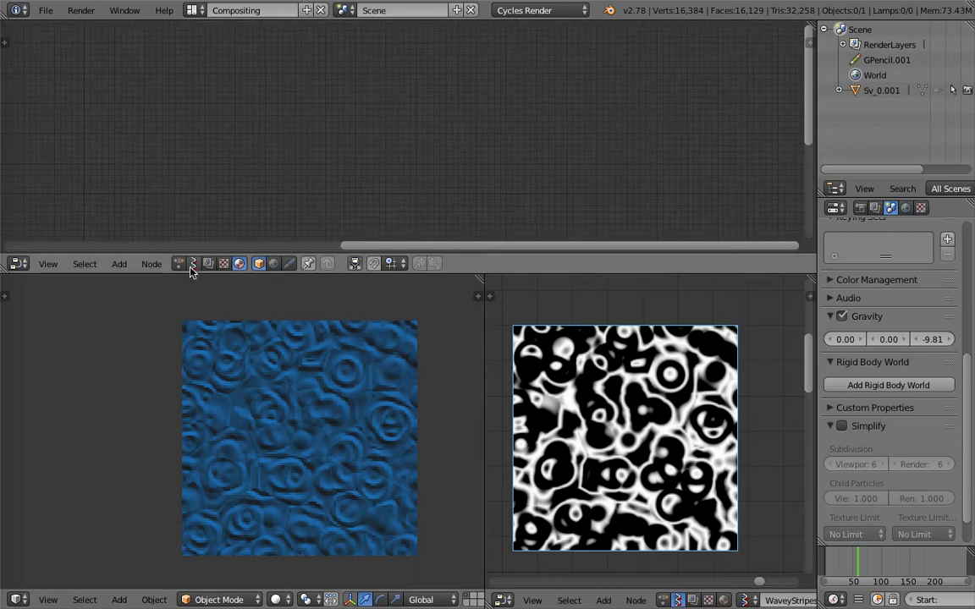
# Add a torus beside the textured plane and create a new node-based material for it.
pyautogui.hotkey('shift', 'a')
pyautogui.moveTo(200, 321)
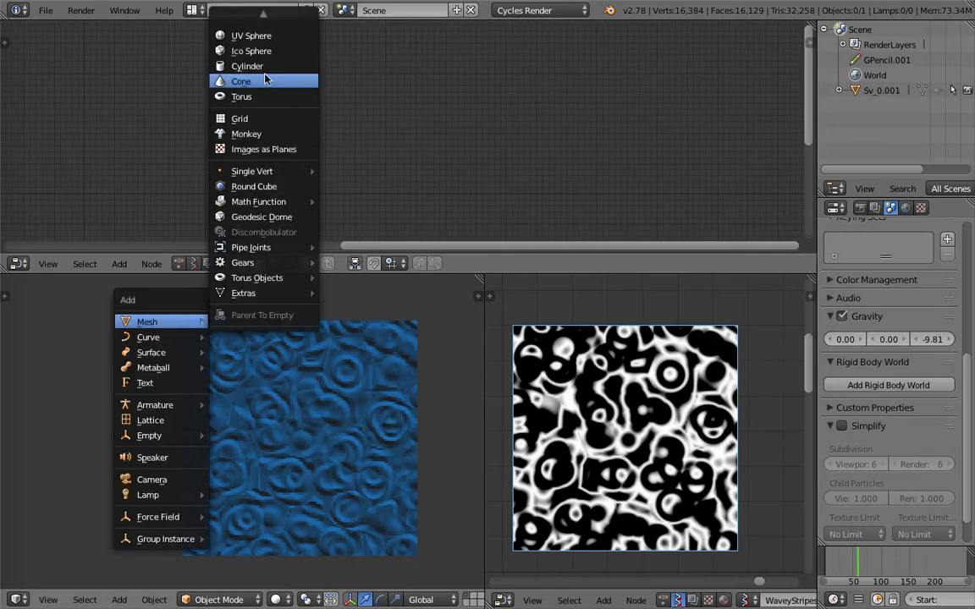
pyautogui.click(242, 96)
pyautogui.press('g')
pyautogui.click(156, 365)
pyautogui.click(364, 262)
pyautogui.scroll(7, 455, 117)
pyautogui.moveTo(232, 127); pyautogui.dragTo(498, 125, button='middle')
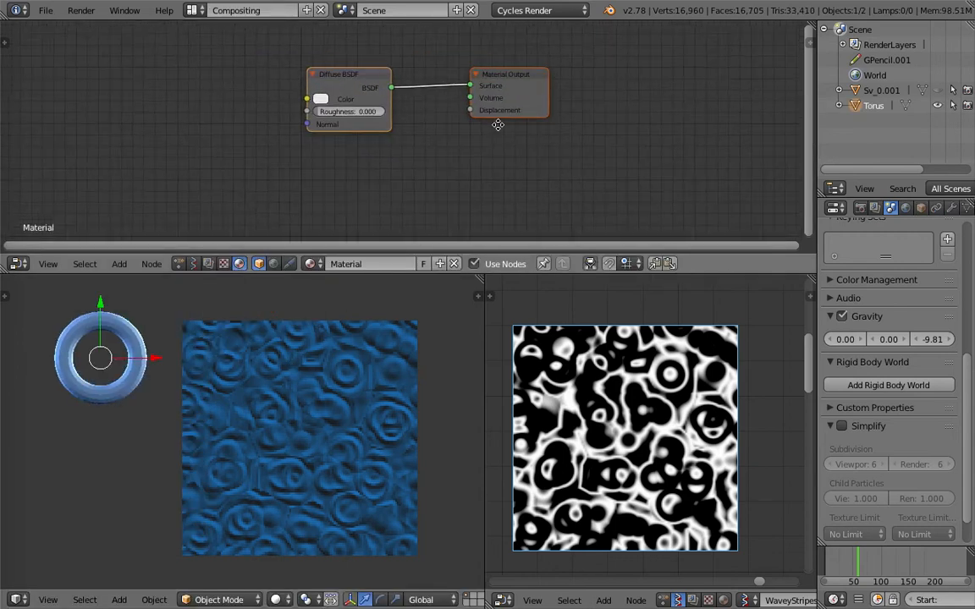
# Add an Image Texture node and connect its Color output to the Diffuse BSDF's Color input.
pyautogui.hotkey('shift', 'a')
pyautogui.click(262, 97)
pyautogui.write('imag')
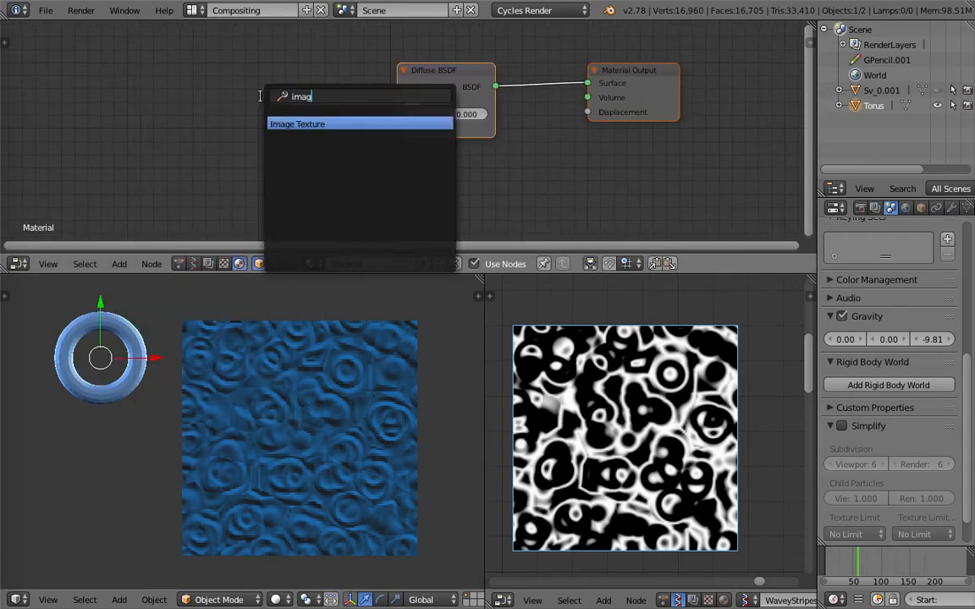
pyautogui.press('Return')
pyautogui.click(313, 82)
pyautogui.moveTo(324, 80); pyautogui.dragTo(396, 100)
pyautogui.moveTo(367, 130); pyautogui.dragTo(457, 137, button='middle')
pyautogui.scroll(-3, 449, 137)
pyautogui.scroll(2, 353, 135)
# Add a Noise Texture node and connect its Color output to the Image Texture's Vector input.
pyautogui.hotkey('shift', 'a')
pyautogui.click(250, 129)
pyautogui.write('noise')
pyautogui.press('Down')
pyautogui.press('Return')
pyautogui.click(212, 123)
pyautogui.moveTo(273, 111); pyautogui.dragTo(286, 88, button='middle')
pyautogui.moveTo(271, 107); pyautogui.dragTo(364, 176)
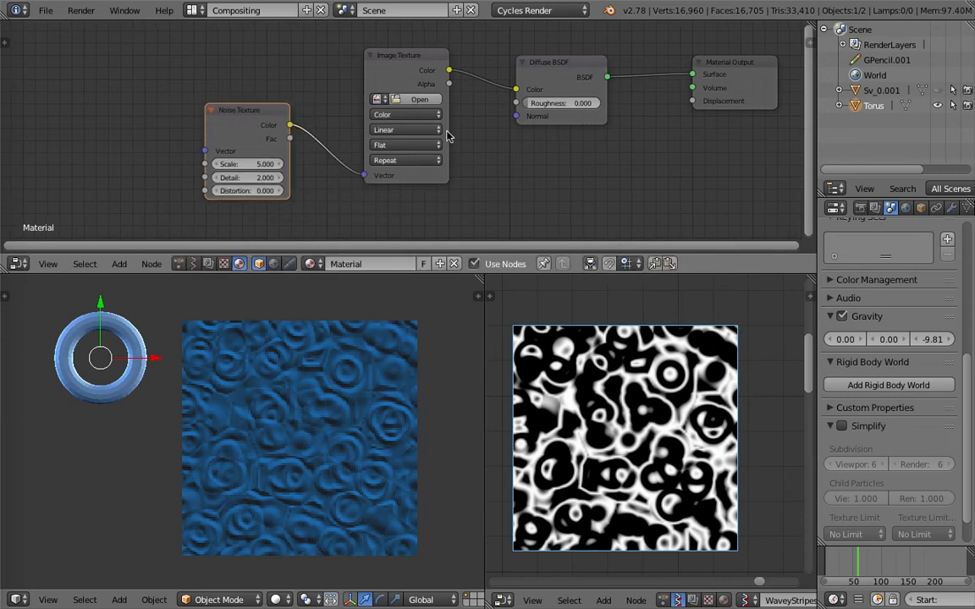
pyautogui.moveTo(265, 113); pyautogui.dragTo(362, 94, button='middle')
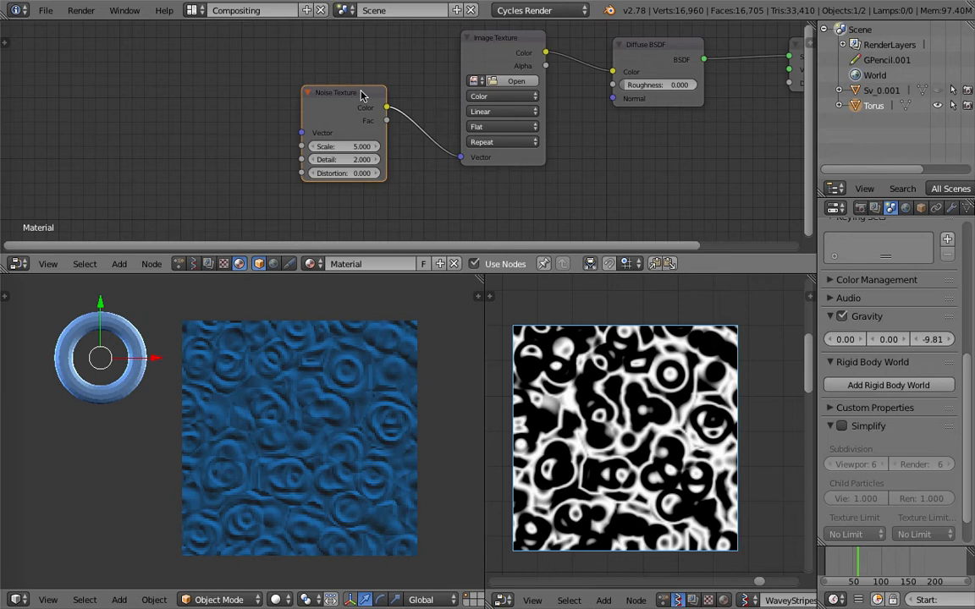
pyautogui.hotkey('shift', 'a')
pyautogui.click(218, 95)
pyautogui.write('gener')
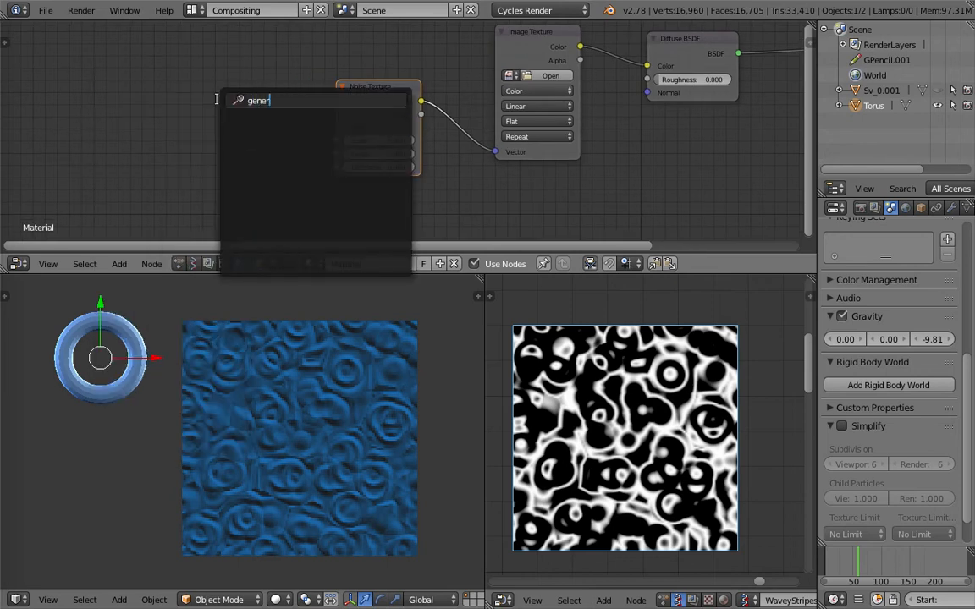
pyautogui.press('BackSpace')
pyautogui.press('BackSpace')
pyautogui.press('BackSpace')
pyautogui.press('Escape')
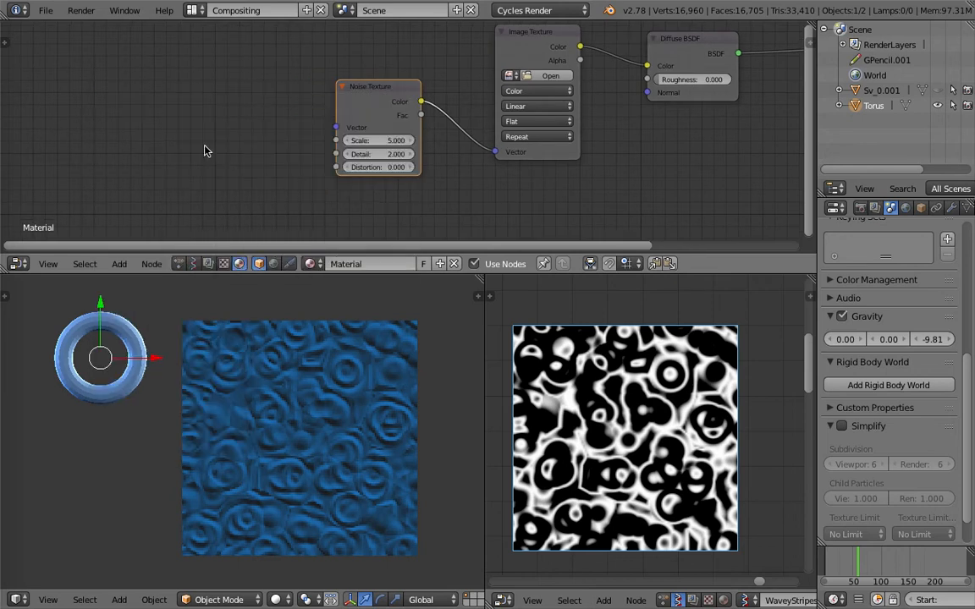
# Return the node editor to the Sverchok nodes and load the WaveyStripes node tree.
pyautogui.click(193, 264)
pyautogui.click(252, 264)
pyautogui.click(296, 285)
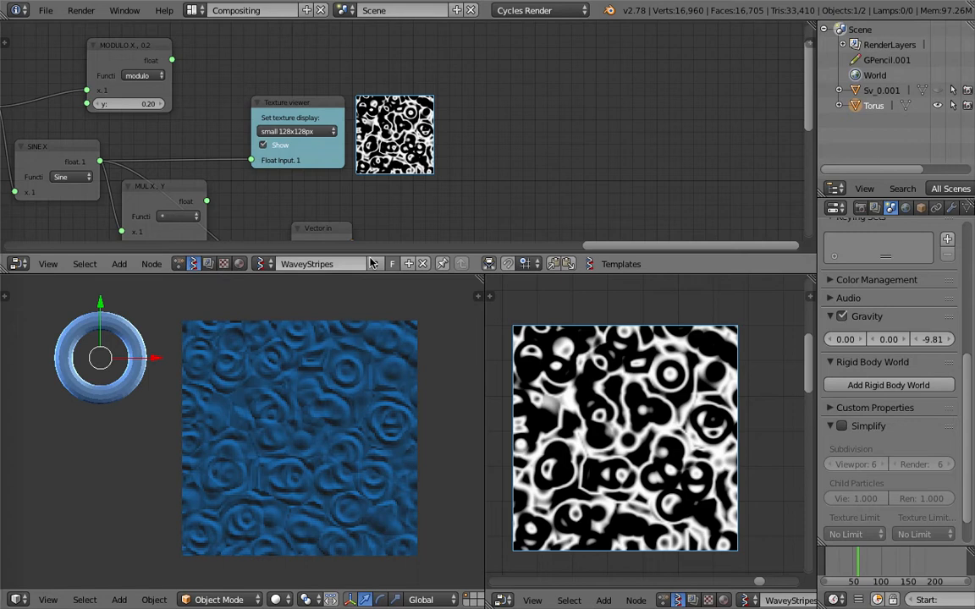
pyautogui.scroll(-1, 377, 136)
pyautogui.scroll(2, 535, 127)
pyautogui.moveTo(378, 132); pyautogui.dragTo(589, 133, button='middle')
# Delete the torus from the scene and tilt the 3D view to show the plane's relief.
pyautogui.moveTo(345, 466); pyautogui.dragTo(376, 421, button='middle')
pyautogui.press('Delete')
pyautogui.moveTo(283, 435); pyautogui.dragTo(306, 491, button='middle')
pyautogui.moveTo(233, 417); pyautogui.dragTo(298, 483, button='middle')
pyautogui.scroll(3, 262, 441)
pyautogui.scroll(1, 294, 471)
# Set the Vector Noise node's seed to 10 and raise it to 11.
pyautogui.moveTo(235, 231); pyautogui.dragTo(420, 198, button='middle')
pyautogui.scroll(-1, 272, 64)
pyautogui.moveTo(273, 64); pyautogui.dragTo(735, 115, button='middle')
pyautogui.scroll(-1, 423, 140)
pyautogui.moveTo(152, 165); pyautogui.dragTo(522, 128, button='middle')
pyautogui.moveTo(266, 169); pyautogui.dragTo(392, 131, button='middle')
pyautogui.scroll(1, 364, 92)
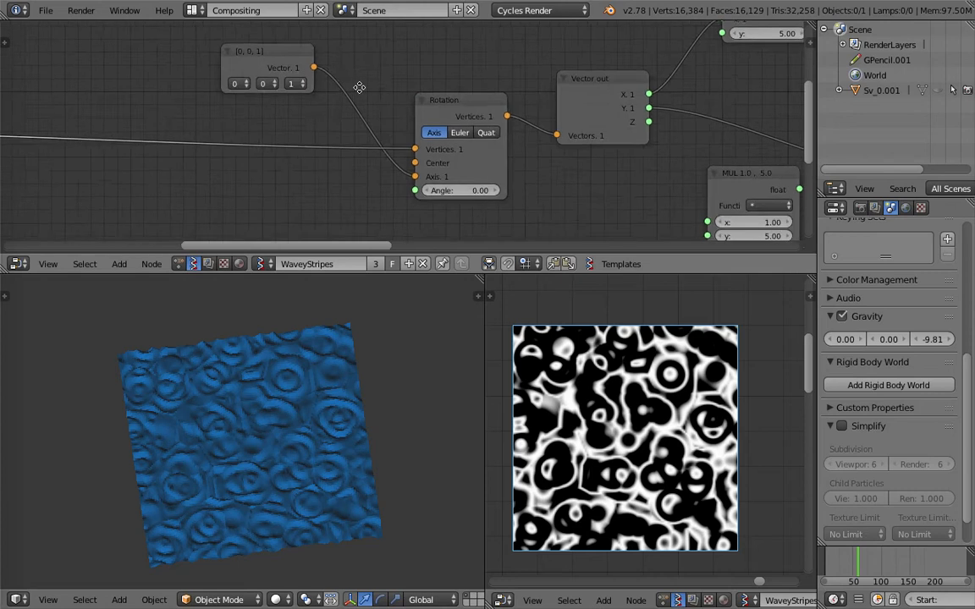
pyautogui.moveTo(360, 88); pyautogui.dragTo(314, 54, button='middle')
pyautogui.scroll(3, 326, 67)
pyautogui.moveTo(119, 127); pyautogui.dragTo(441, 121, button='middle')
pyautogui.scroll(-3, 440, 120)
pyautogui.moveTo(305, 128); pyautogui.dragTo(501, 103, button='middle')
pyautogui.moveTo(382, 144); pyautogui.dragTo(380, 144)
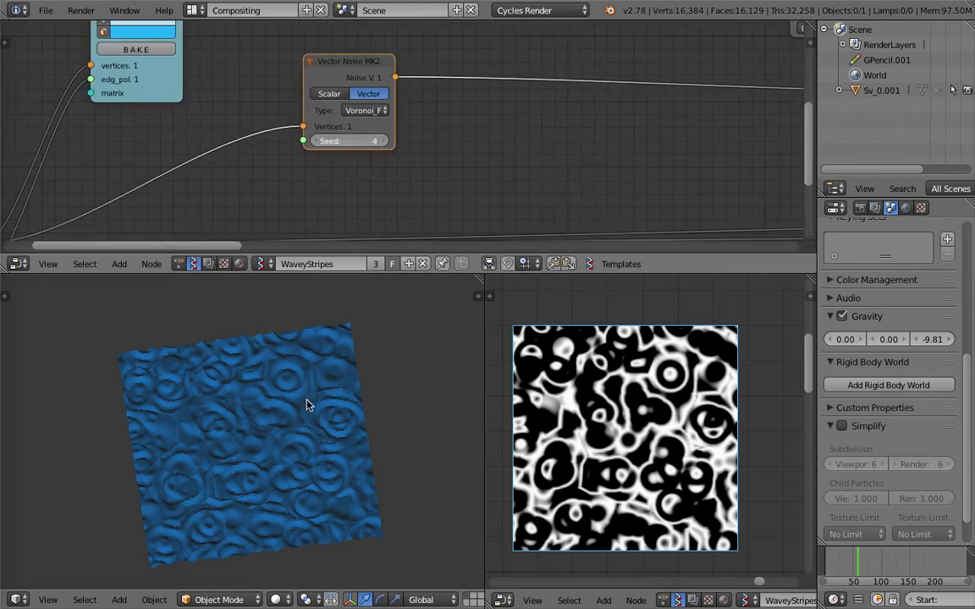
pyautogui.click(366, 140)
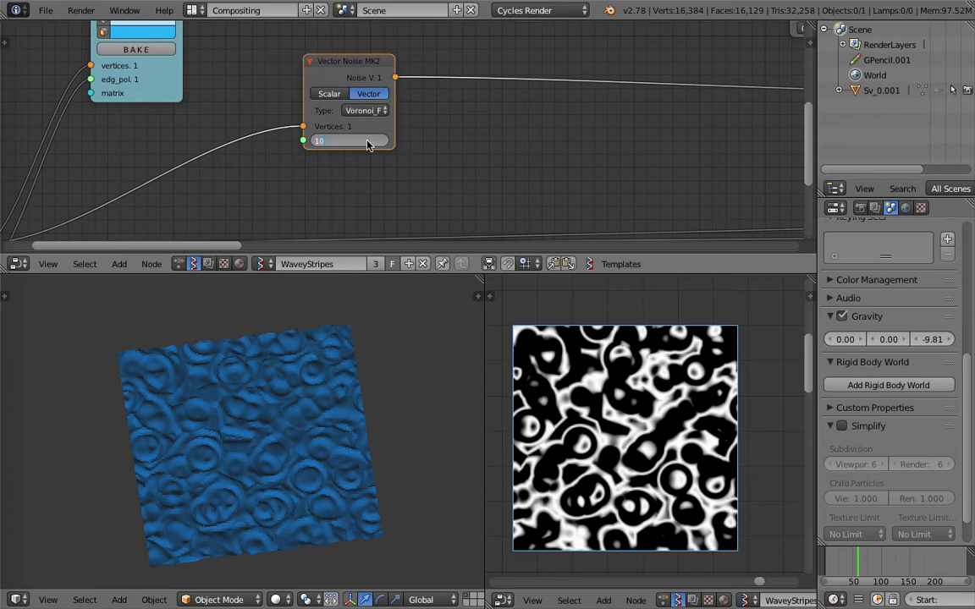
pyautogui.press('Return')
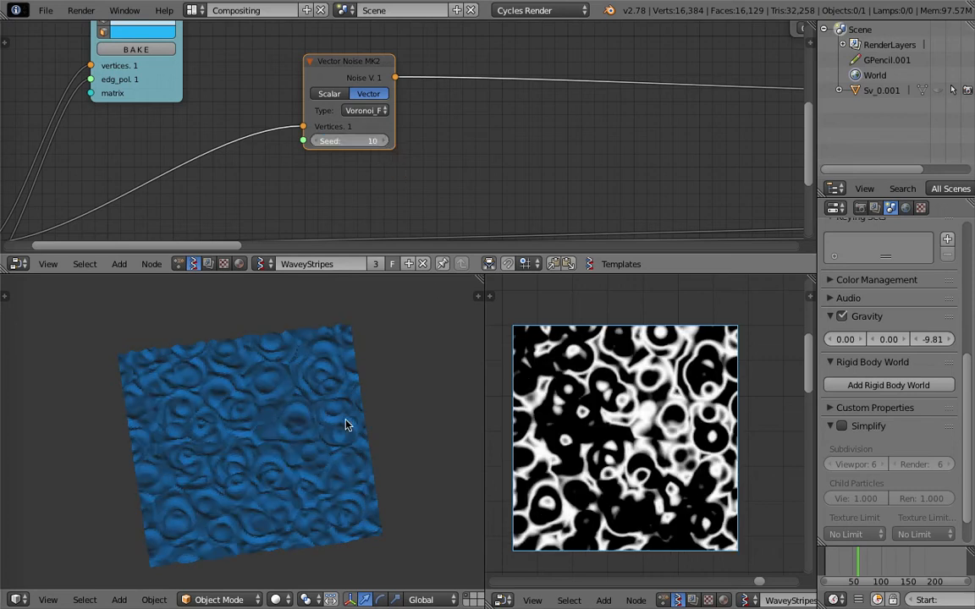
pyautogui.scroll(-2, 415, 150)
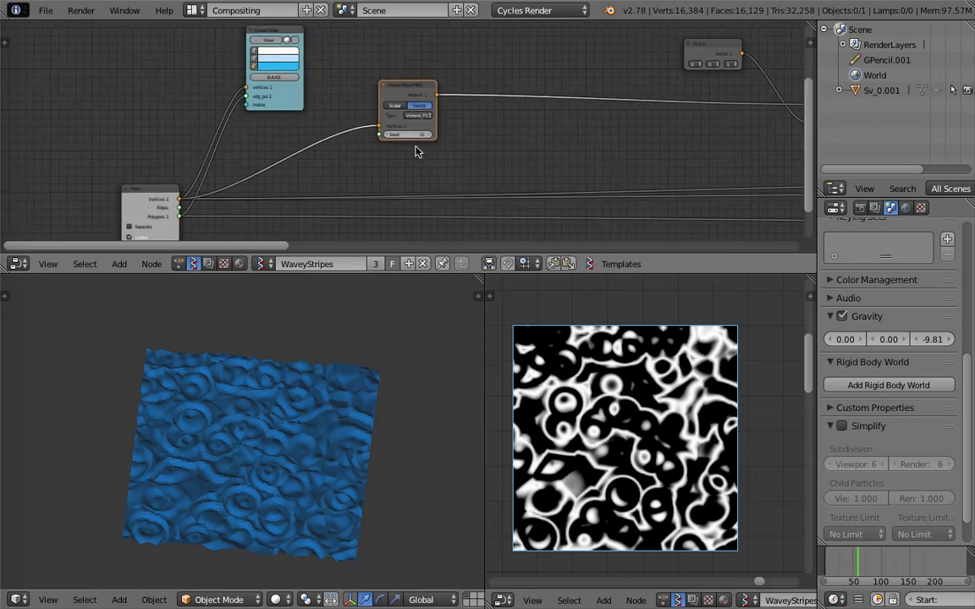
# Examine the Texture viewer node's texture display size and the nodes feeding it.
pyautogui.scroll(-3, 483, 156)
pyautogui.moveTo(483, 156); pyautogui.dragTo(308, 123, button='middle')
pyautogui.scroll(-2, 307, 123)
pyautogui.moveTo(639, 92); pyautogui.dragTo(320, 148, button='middle')
pyautogui.moveTo(484, 152); pyautogui.dragTo(130, 197, button='middle')
pyautogui.scroll(6, 266, 182)
pyautogui.scroll(5, 265, 182)
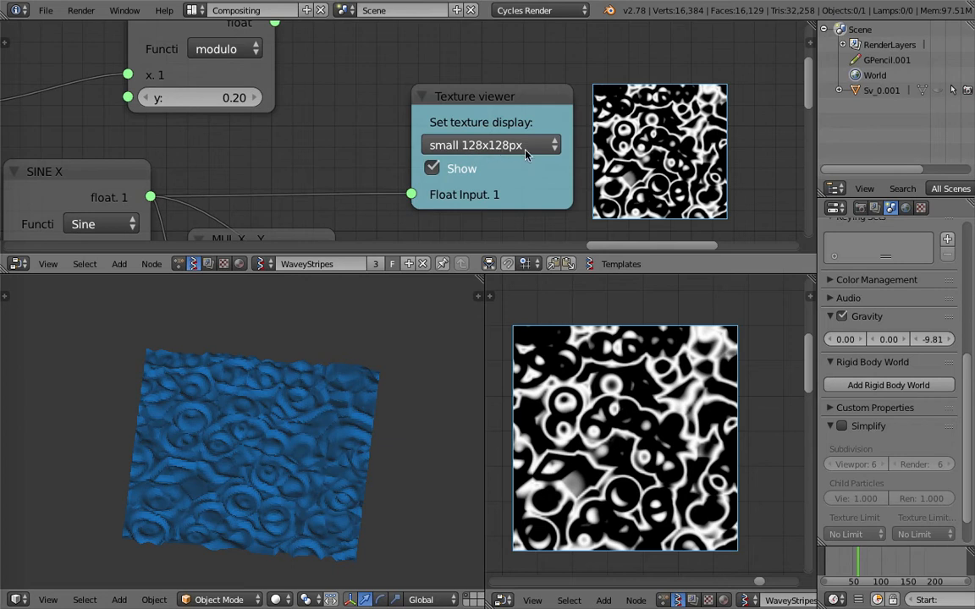
pyautogui.scroll(-10, 475, 155)
pyautogui.moveTo(542, 106); pyautogui.dragTo(305, 119, button='middle')
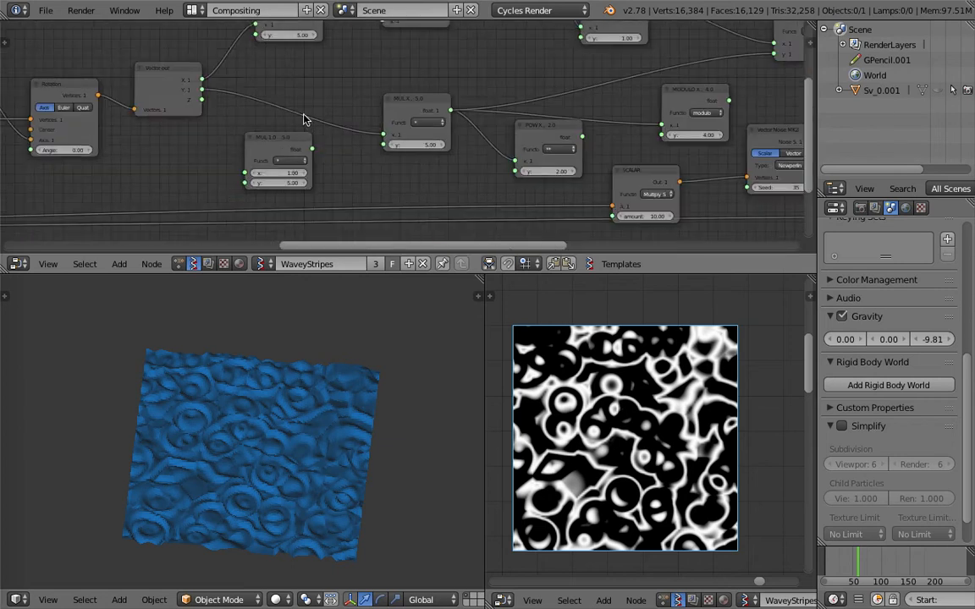
# Enter 512 as the Plane node's vertex count along X.
pyautogui.moveTo(204, 134); pyautogui.dragTo(544, 85, button='middle')
pyautogui.moveTo(110, 106); pyautogui.dragTo(533, 111, button='middle')
pyautogui.moveTo(196, 154)
pyautogui.mouseDown(button='middle')
pyautogui.moveTo(407, 126)
pyautogui.moveTo(392, 94)
pyautogui.mouseUp(button='middle')
pyautogui.scroll(2, 390, 93)
pyautogui.scroll(2, 390, 94)
pyautogui.click(306, 156)
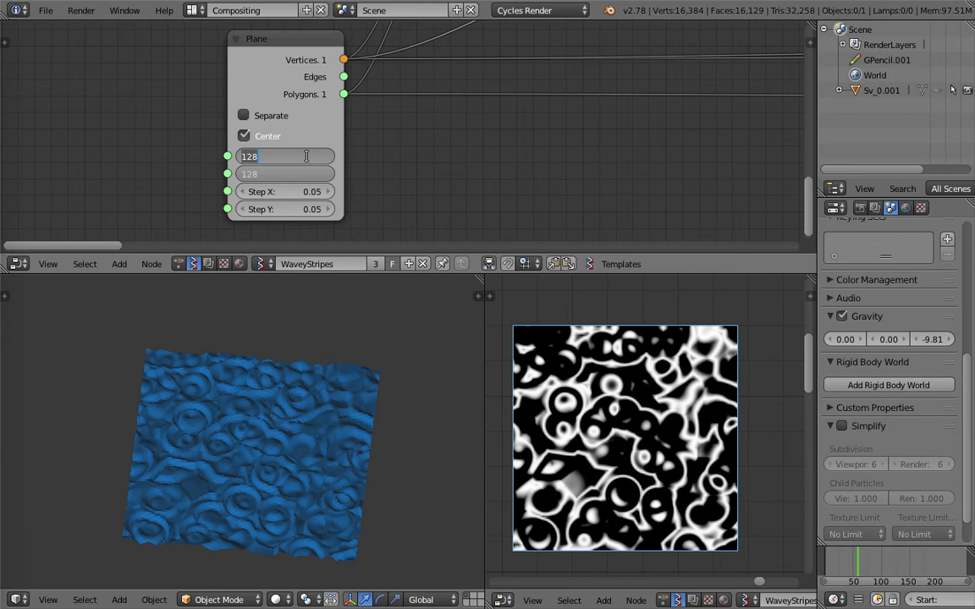
pyautogui.write('512')
# Switch to the browser and examine the gnuplot article's topic list and first Bessel surface plot under "Making a surface plot".
pyautogui.hotkey('ctrl', 'Right')
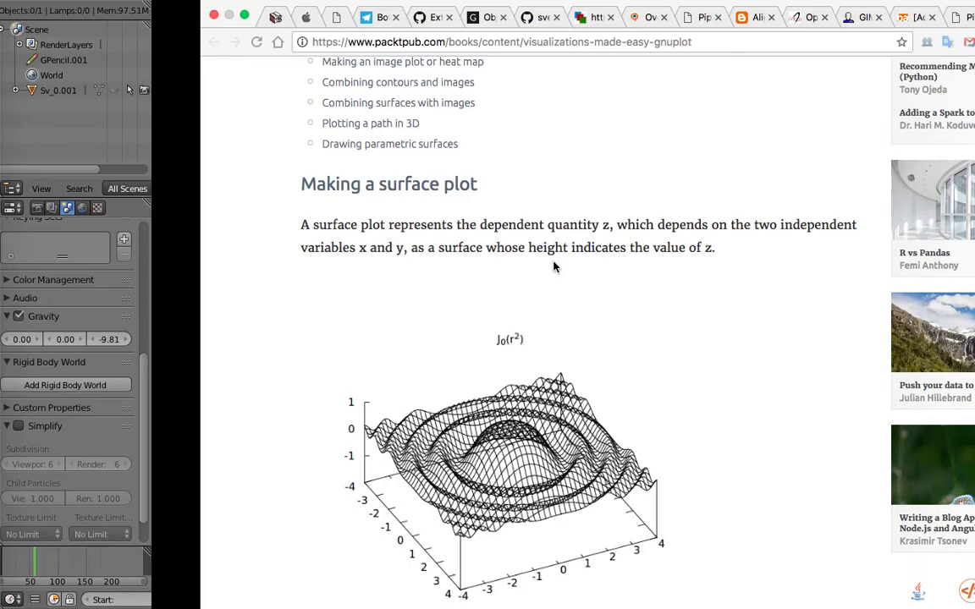
pyautogui.scroll(6, 480, 242)
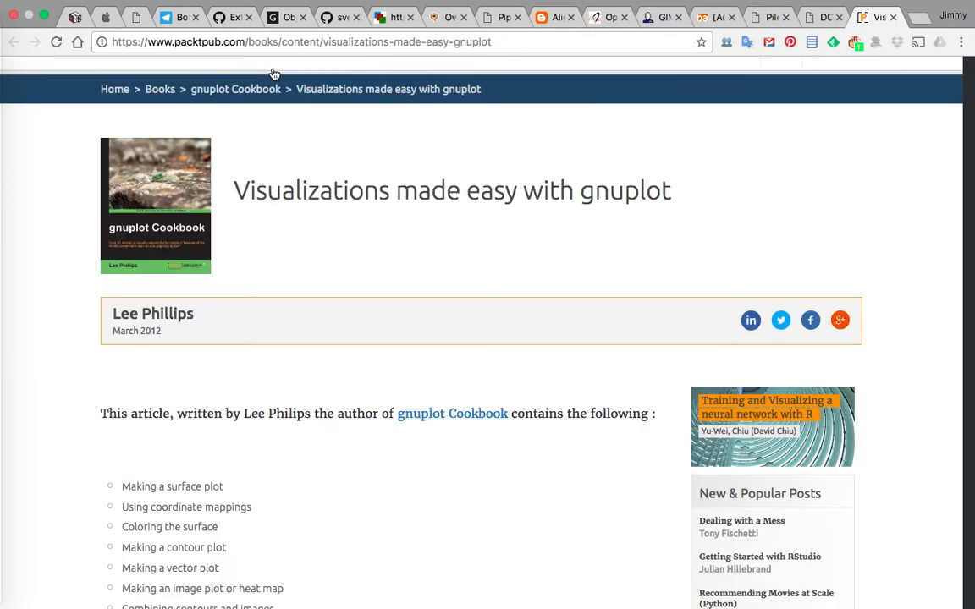
pyautogui.moveTo(310, 104)
pyautogui.scroll(-2, 356, 290)
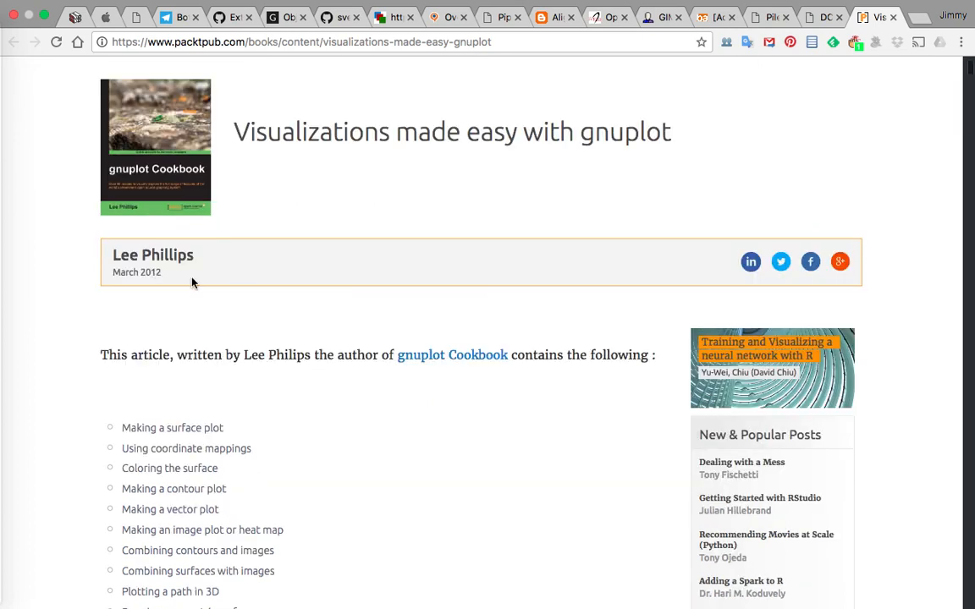
pyautogui.scroll(-1, 211, 293)
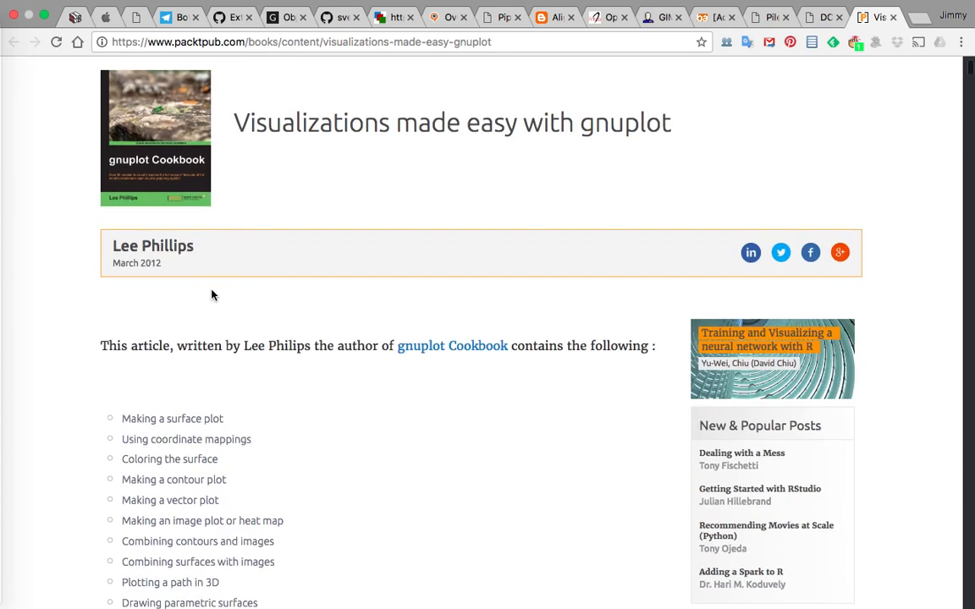
pyautogui.scroll(-8, 257, 333)
pyautogui.scroll(-4, 260, 341)
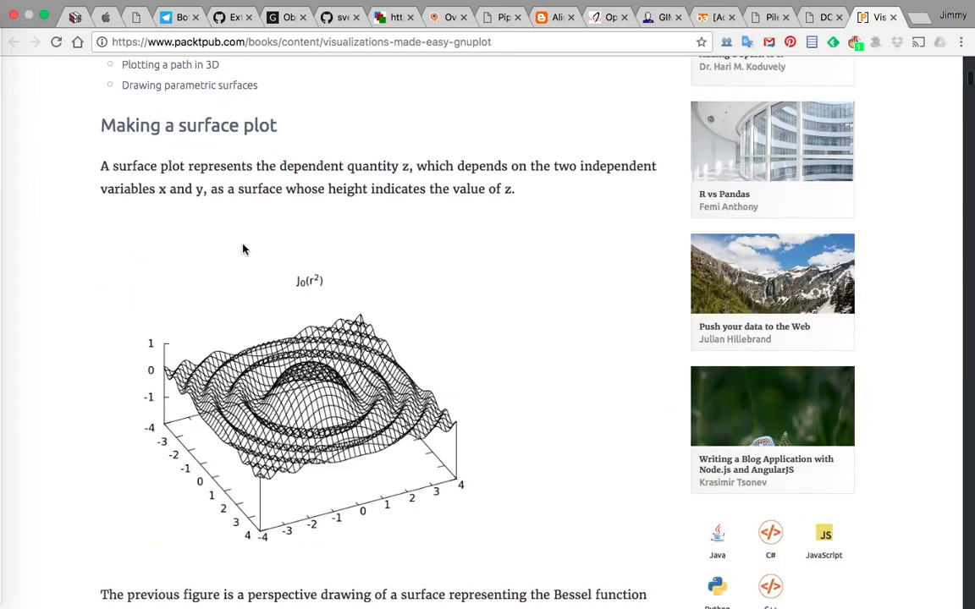
pyautogui.scroll(-1, 241, 248)
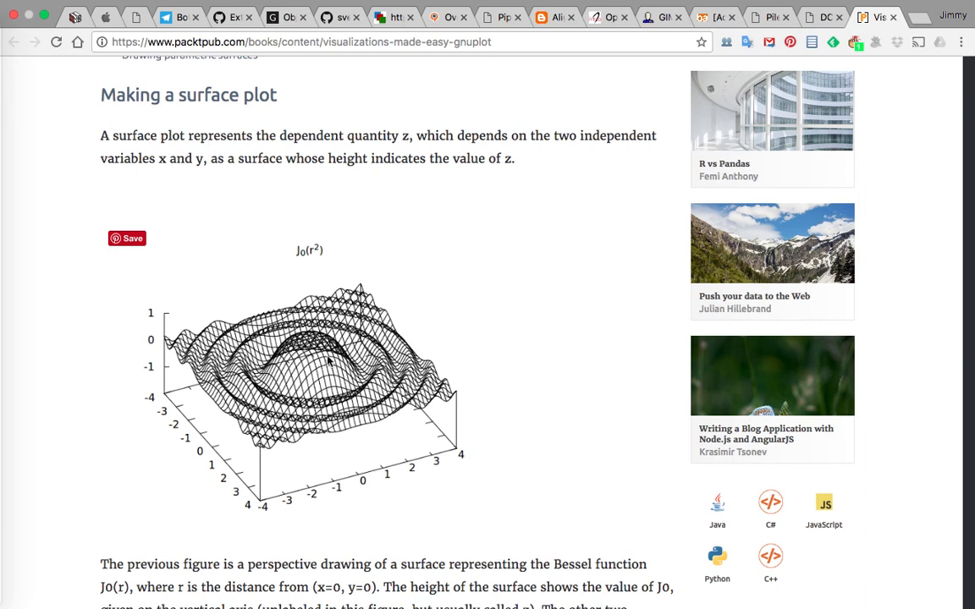
pyautogui.scroll(-1, 318, 342)
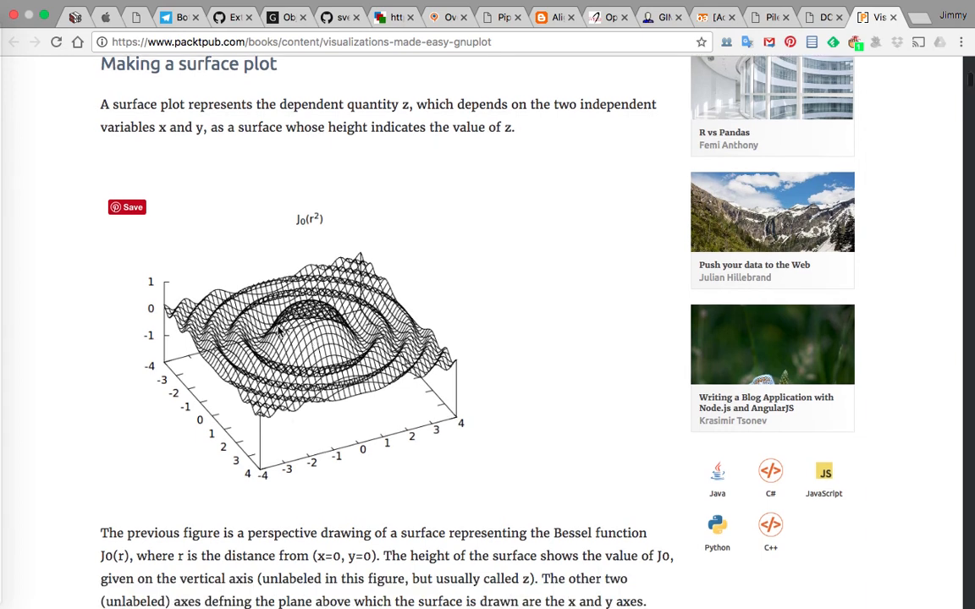
pyautogui.scroll(1, 314, 228)
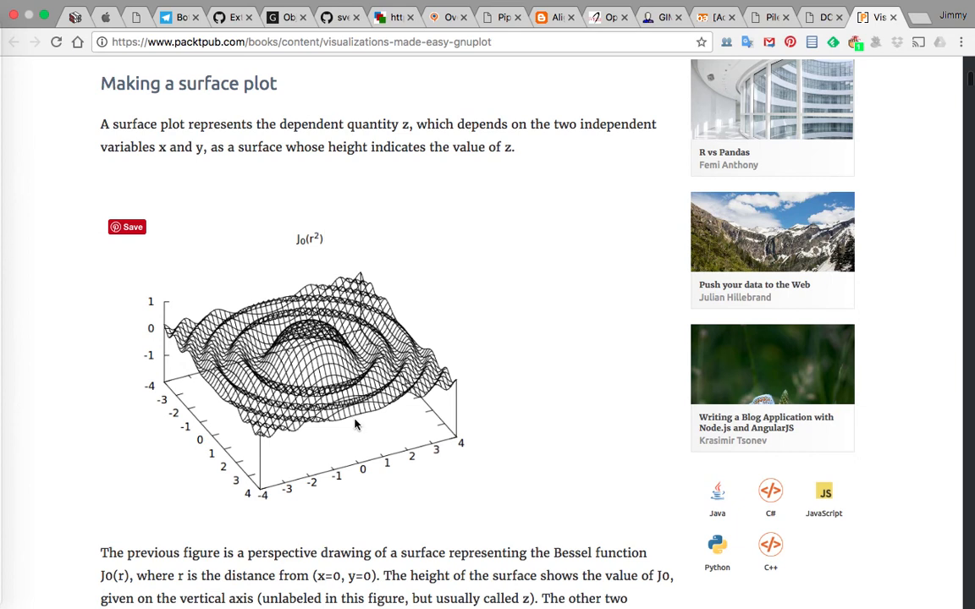
# Examine the gnuplot script for the first surface plot, highlighting the full listing, the x**2+y**2 expression and the axis range lines.
pyautogui.scroll(-5, 441, 372)
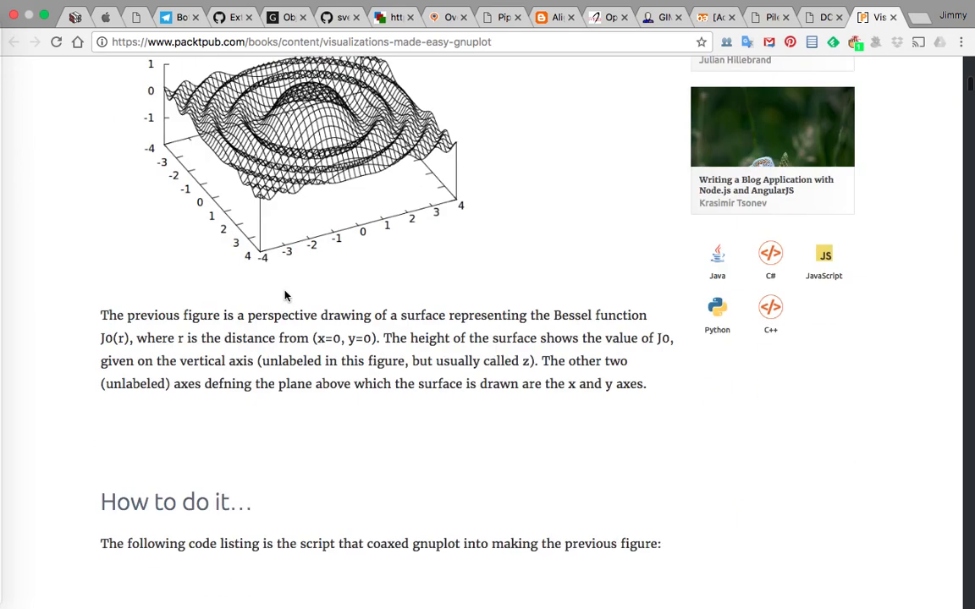
pyautogui.scroll(-4, 285, 295)
pyautogui.scroll(-5, 271, 337)
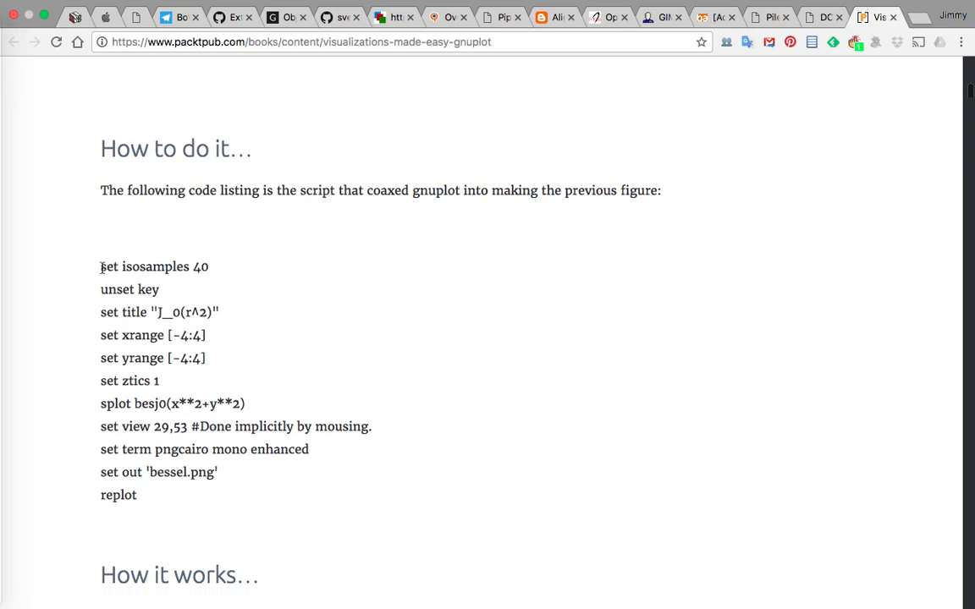
pyautogui.moveTo(101, 268); pyautogui.dragTo(195, 493)
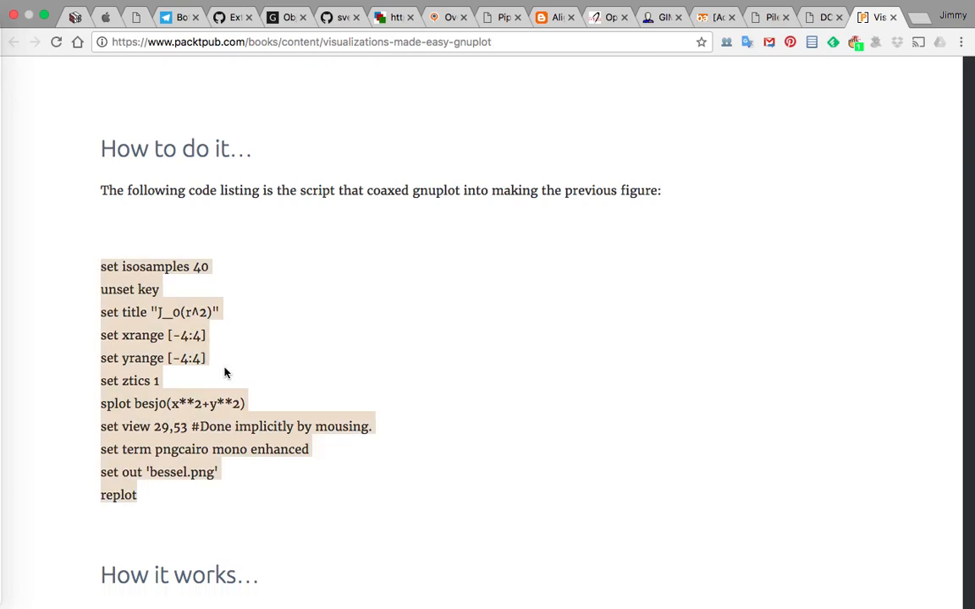
pyautogui.click(171, 404)
pyautogui.moveTo(173, 402); pyautogui.dragTo(234, 405)
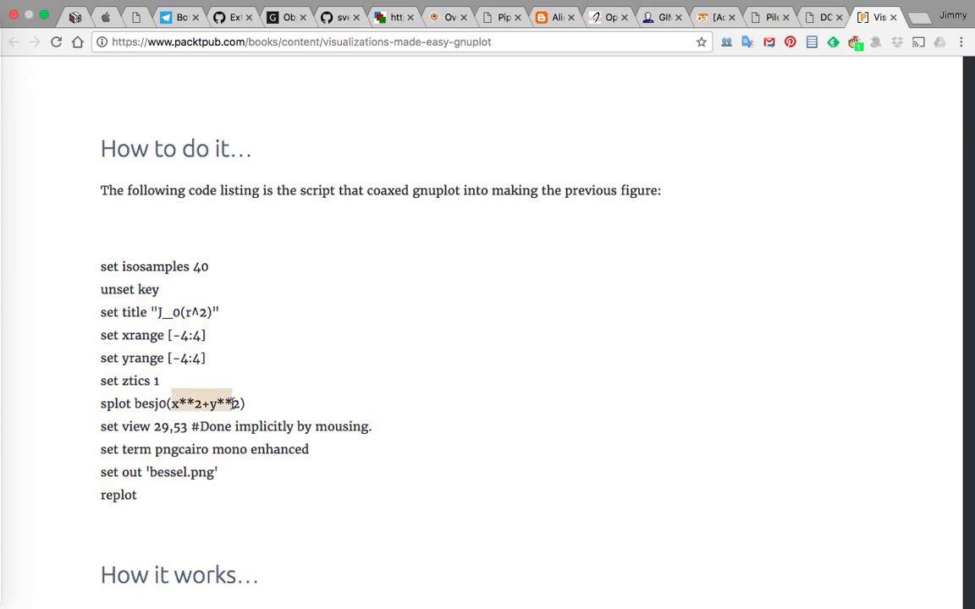
pyautogui.scroll(-10, 385, 410)
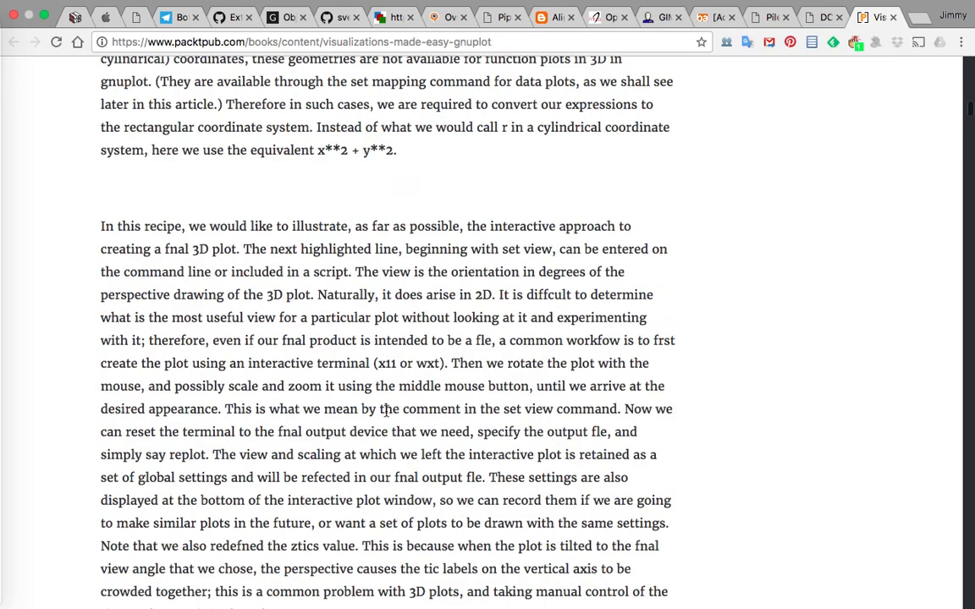
pyautogui.scroll(10, 385, 409)
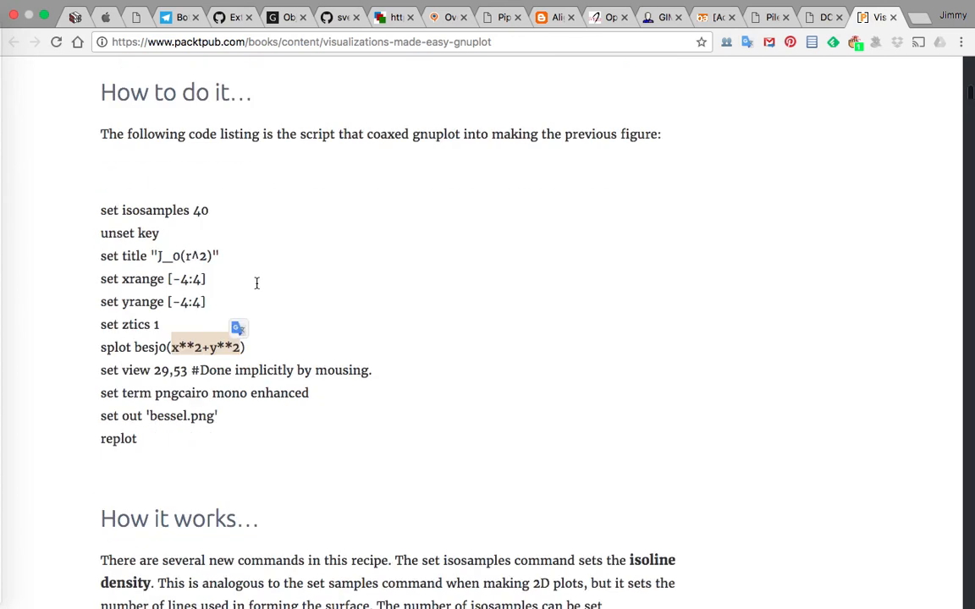
pyautogui.click(180, 298)
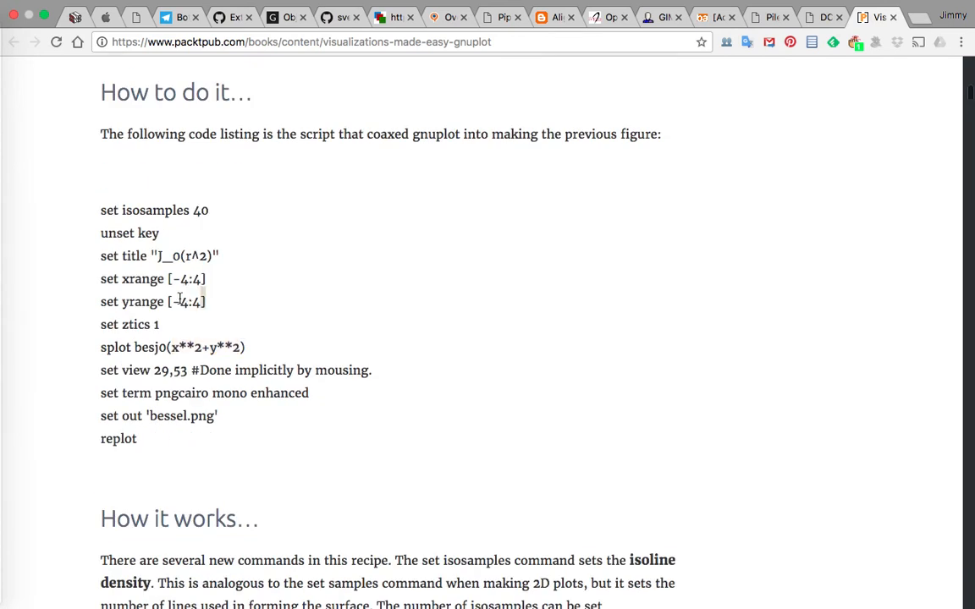
pyautogui.moveTo(180, 298); pyautogui.dragTo(121, 278)
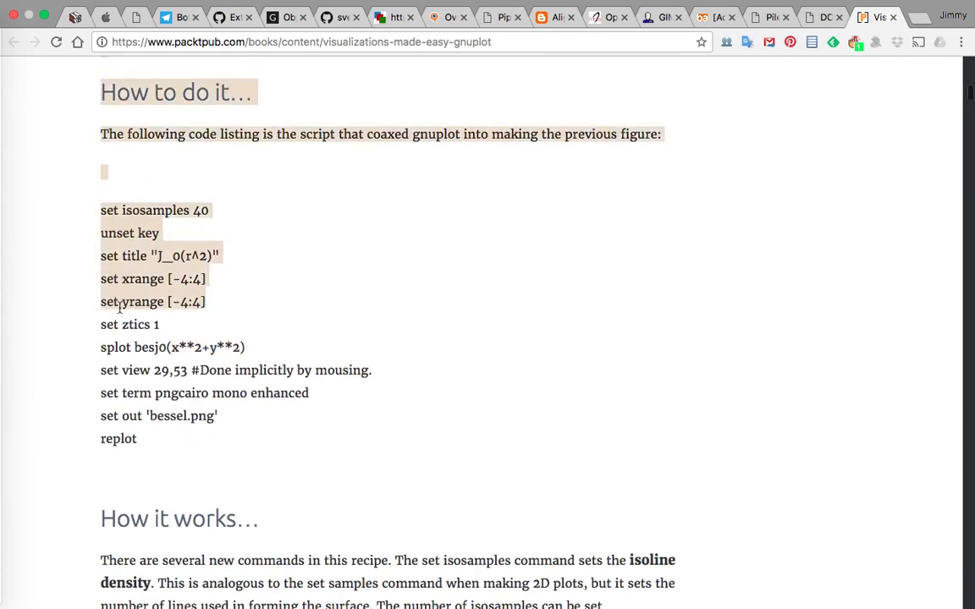
pyautogui.scroll(1, 120, 307)
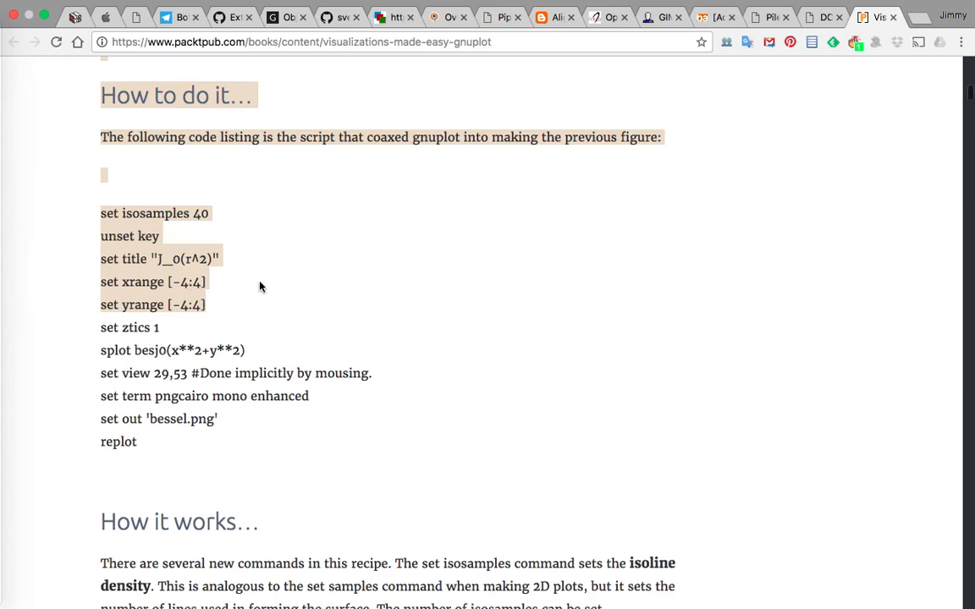
pyautogui.scroll(4, 259, 286)
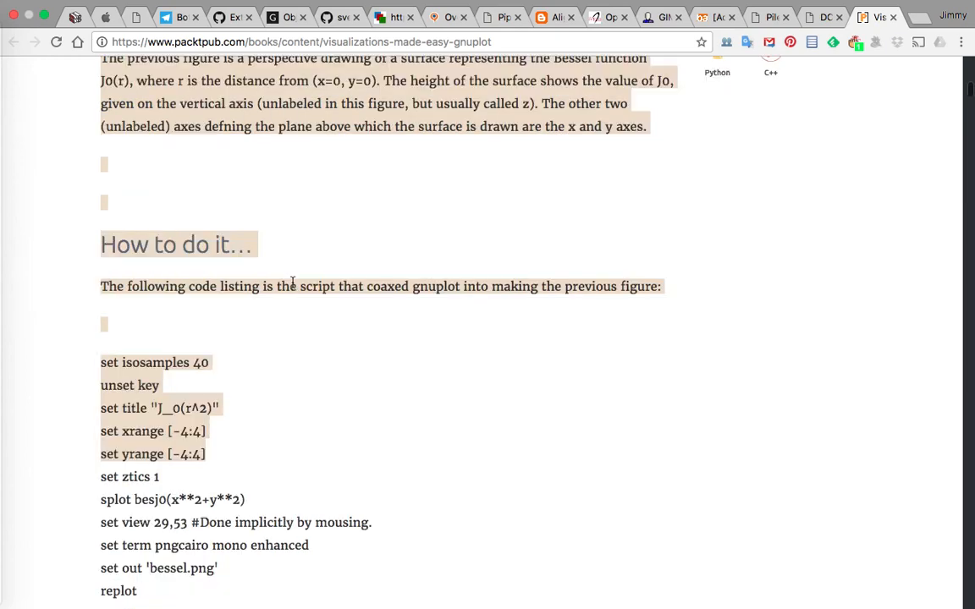
# Examine the article's opaque surface plot, its cylindrical mapping example and the shaded plots under "Coloring the surface".
pyautogui.scroll(-10, 466, 343)
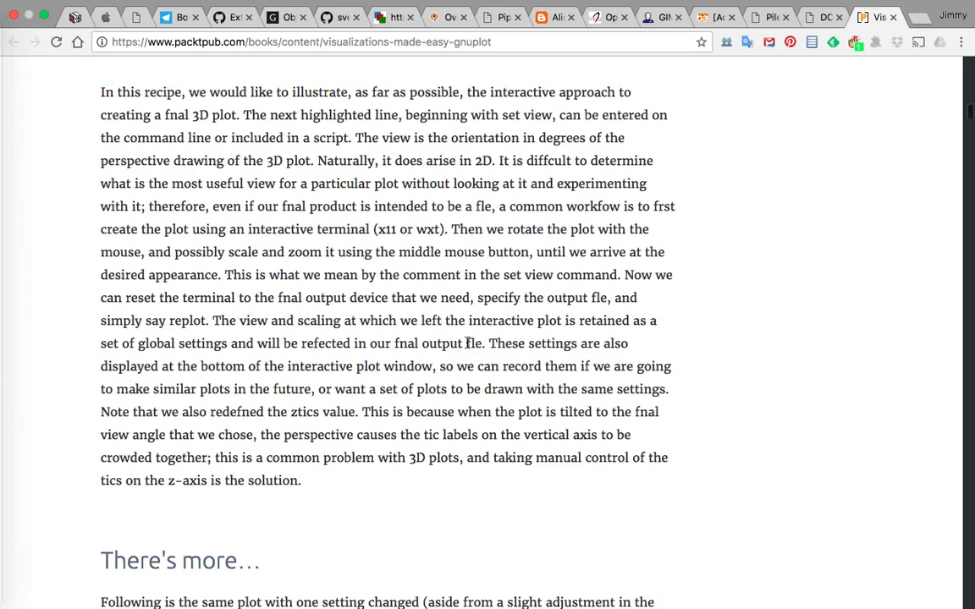
pyautogui.scroll(-14, 466, 342)
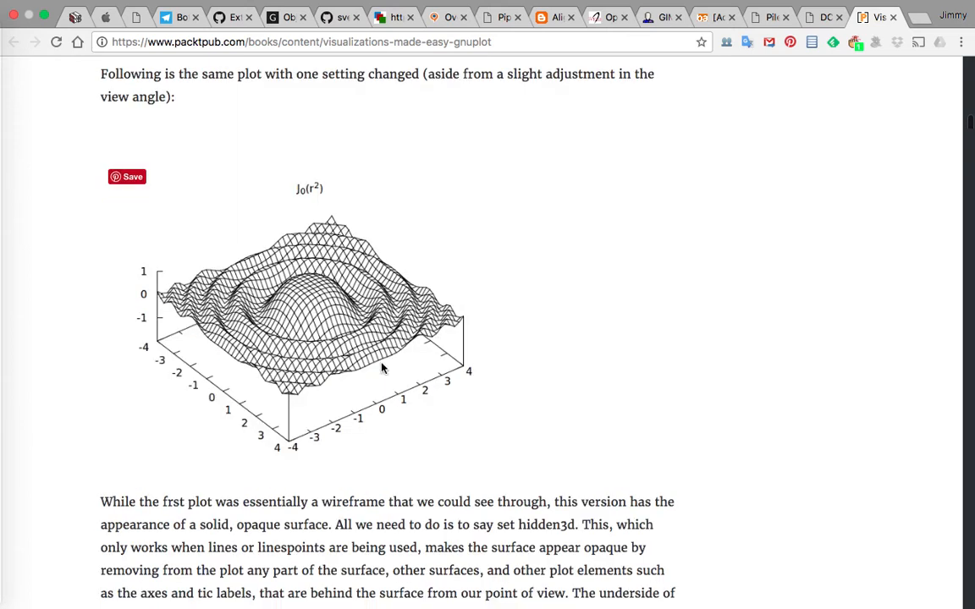
pyautogui.scroll(-16, 394, 368)
pyautogui.scroll(-3, 356, 330)
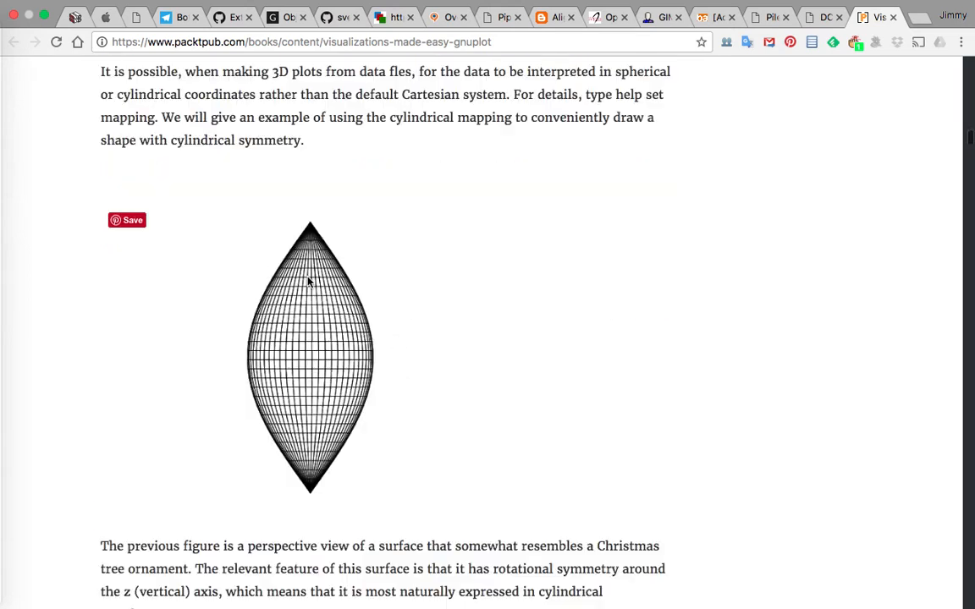
pyautogui.scroll(-4, 279, 271)
pyautogui.scroll(-15, 279, 262)
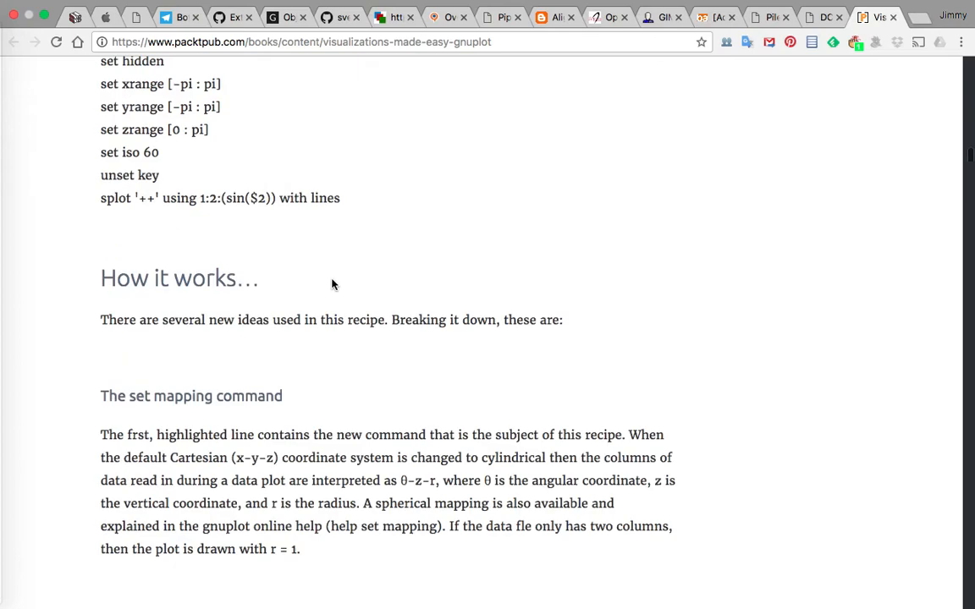
pyautogui.scroll(-20, 338, 285)
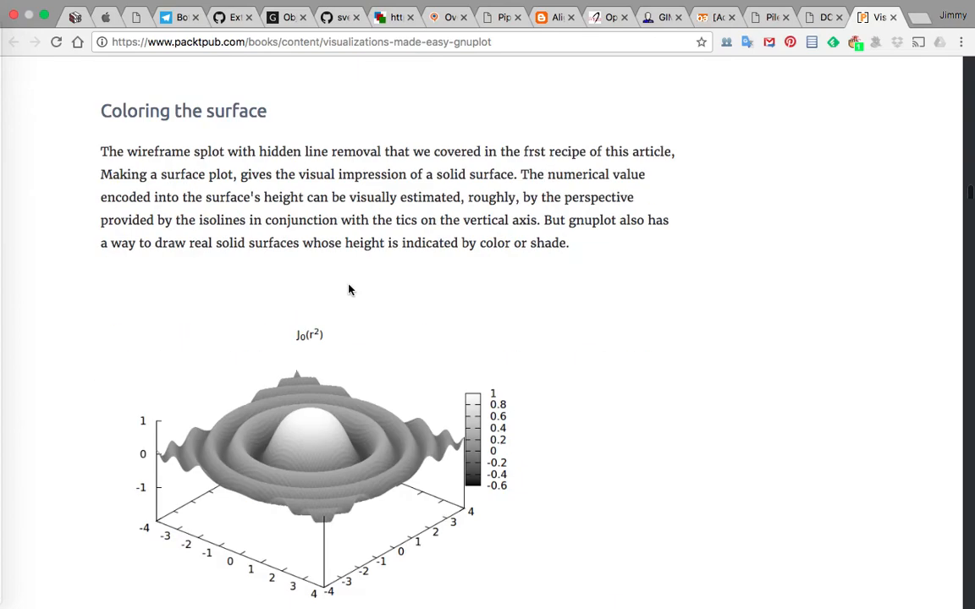
pyautogui.scroll(8, 279, 292)
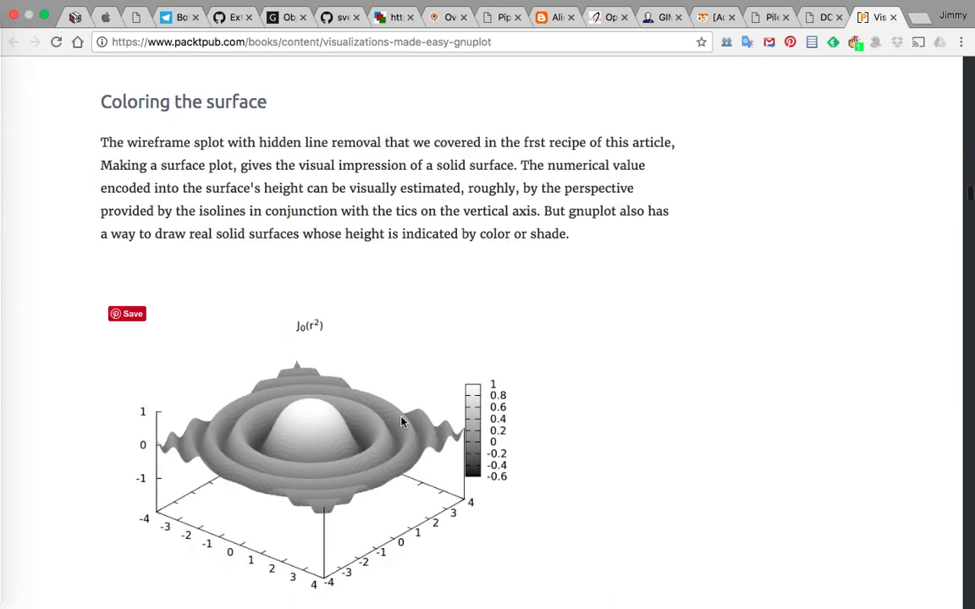
pyautogui.scroll(-7, 364, 427)
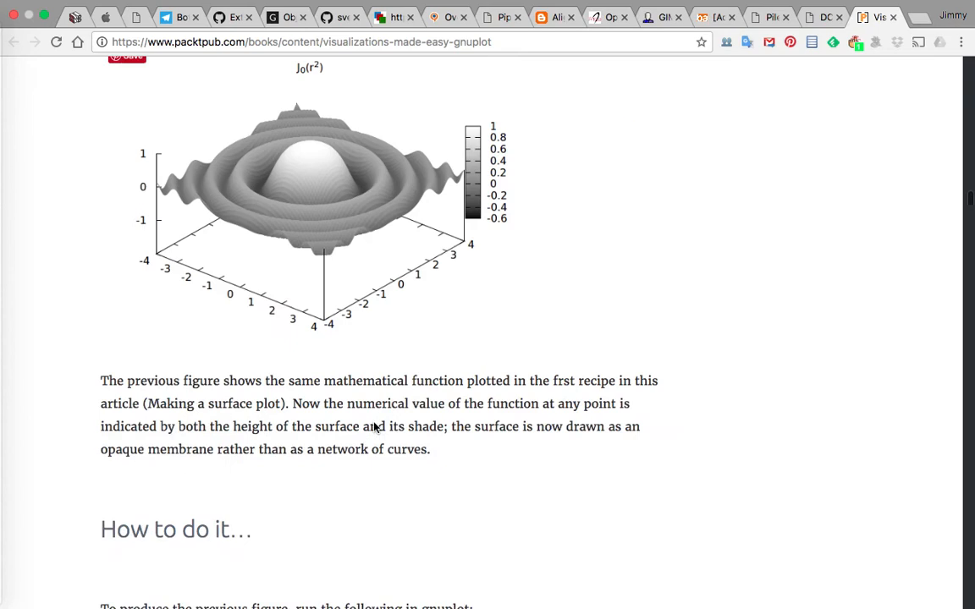
pyautogui.scroll(-20, 375, 427)
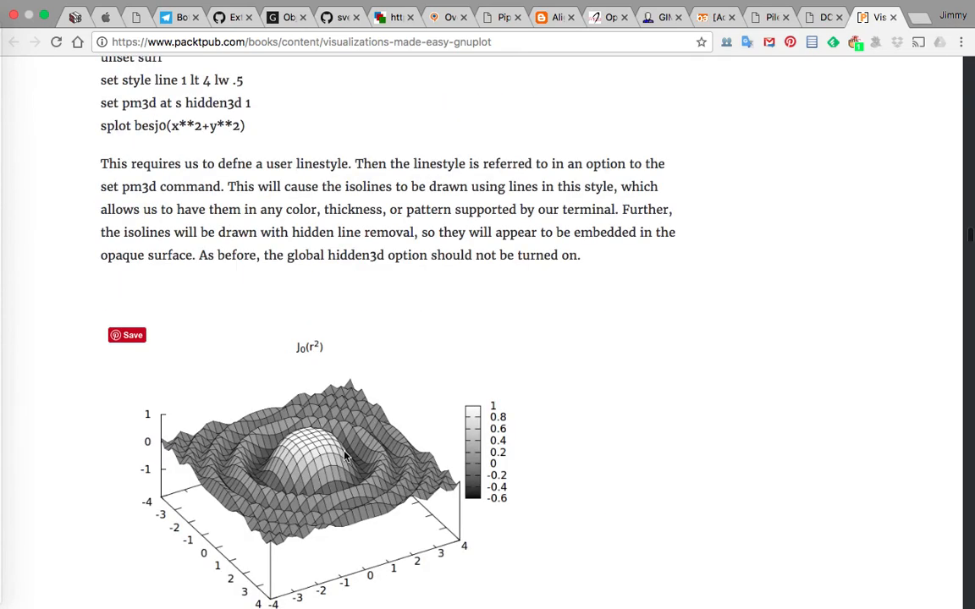
# Examine the sin(x)+cos(2*y) contour plot and the combined contour and surface plot under "Making a contour plot".
pyautogui.scroll(-20, 322, 430)
pyautogui.scroll(3, 364, 446)
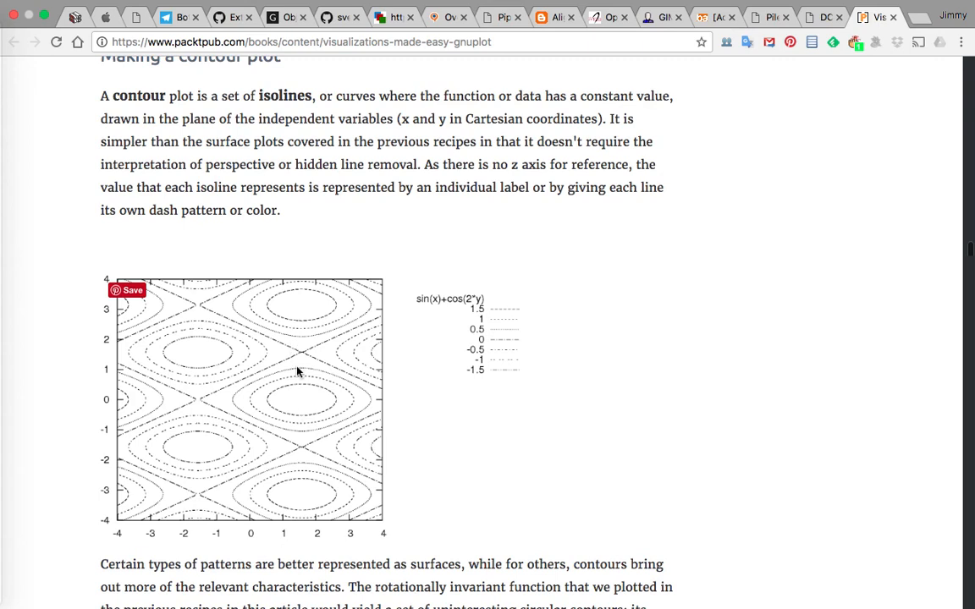
pyautogui.scroll(-1, 297, 371)
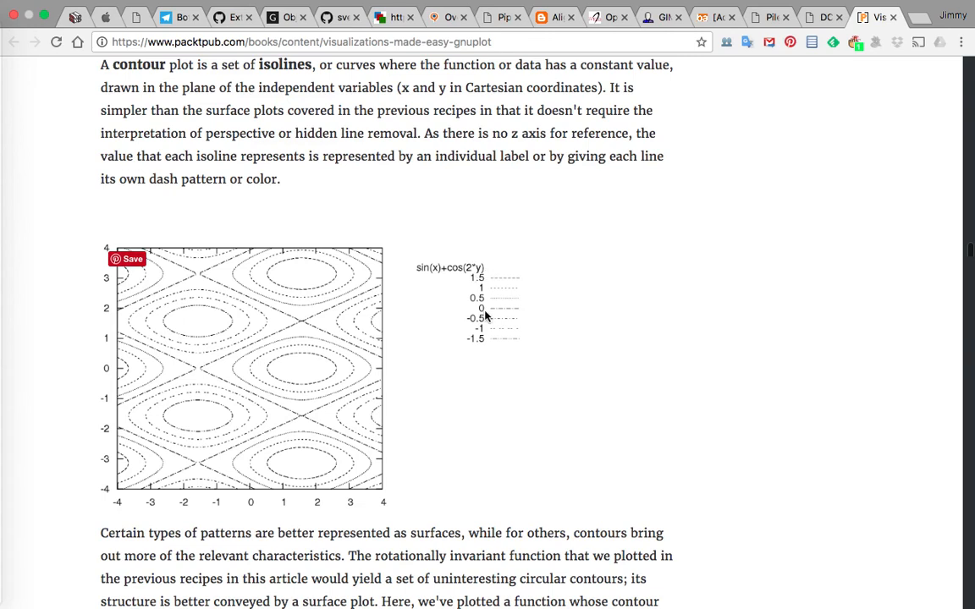
pyautogui.scroll(-10, 485, 316)
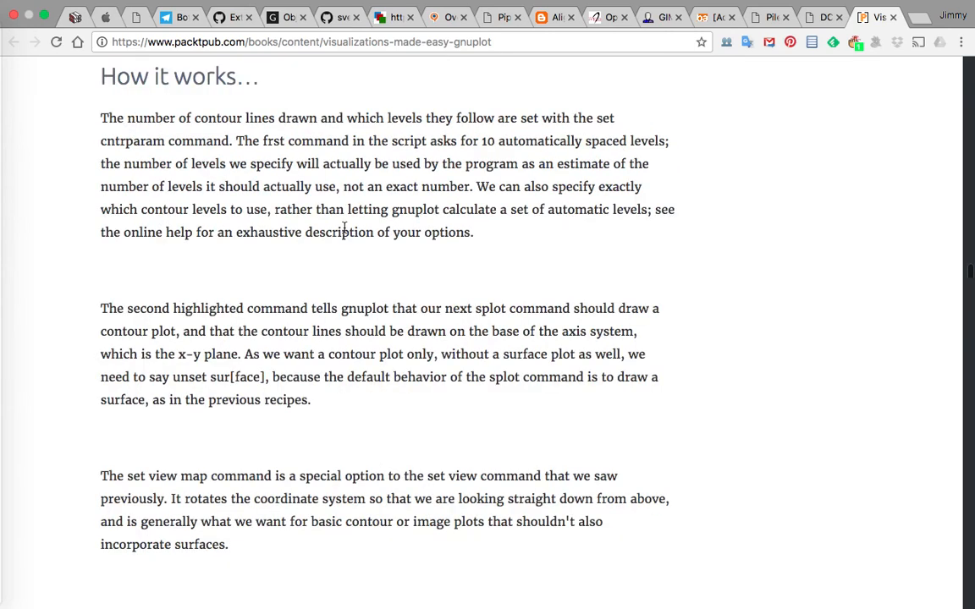
pyautogui.scroll(-10, 343, 226)
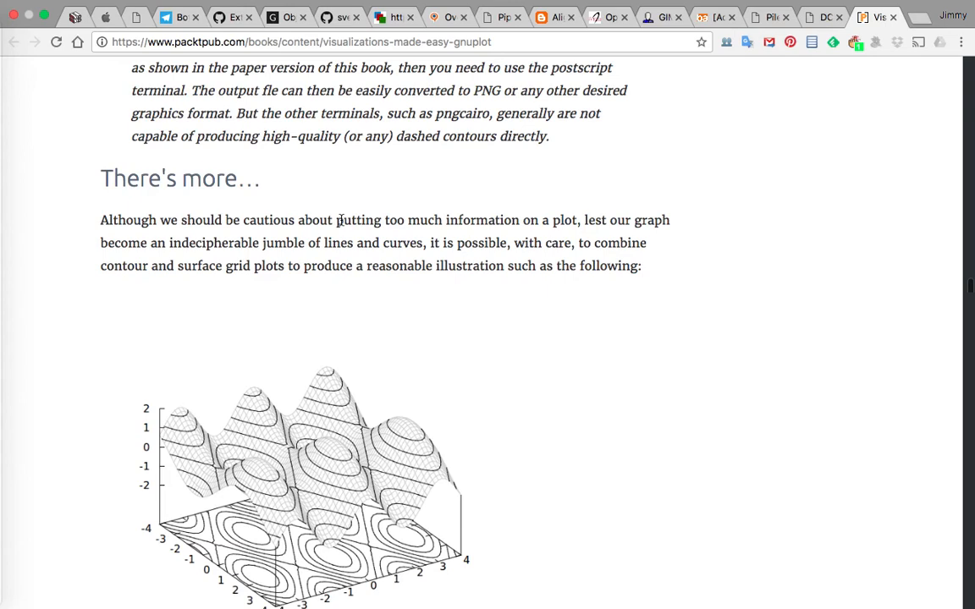
# Review the combined plot's script and examine the "Making a vector plot" section with its arrow field figure.
pyautogui.scroll(-10, 339, 221)
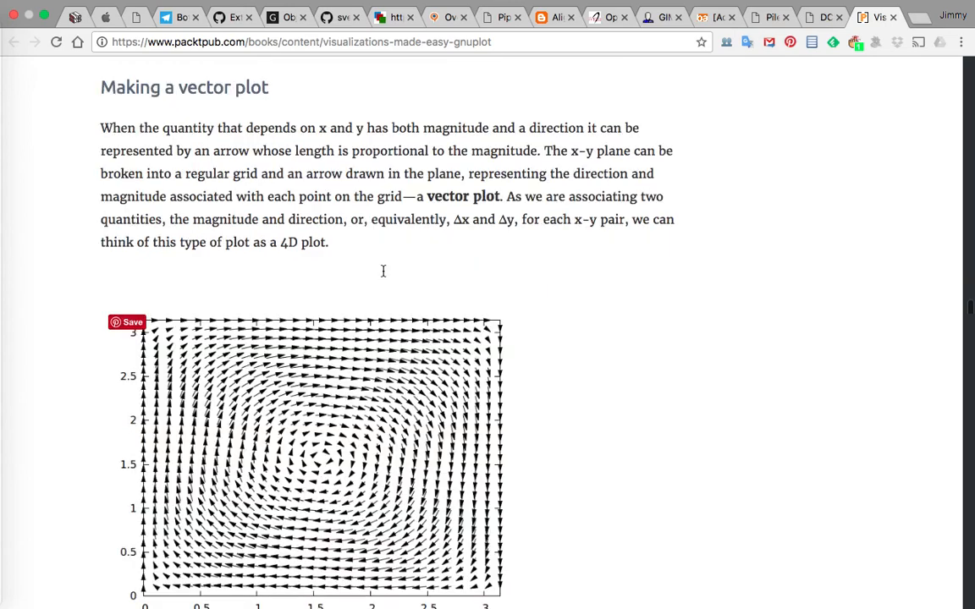
pyautogui.scroll(4, 383, 271)
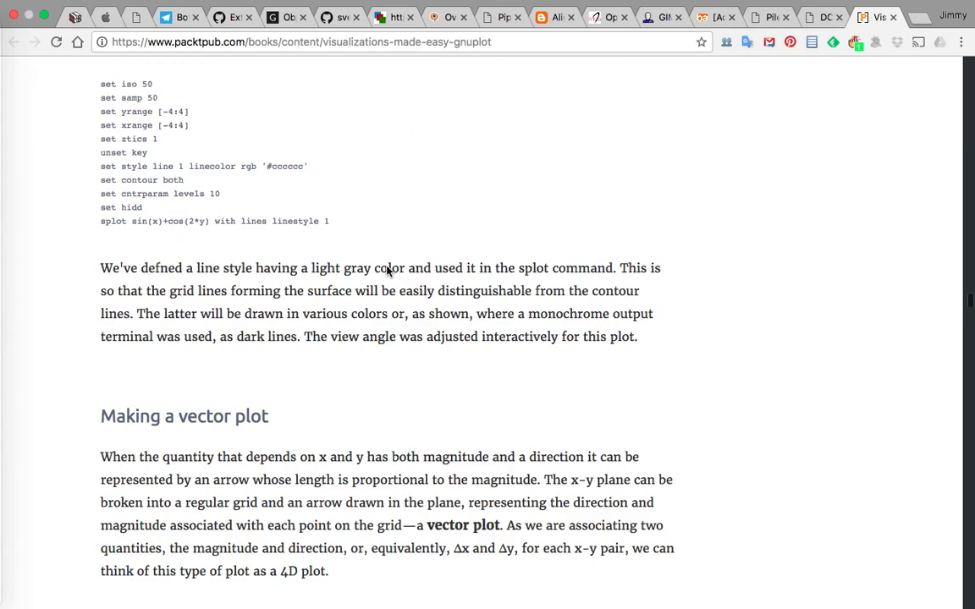
pyautogui.scroll(5, 388, 279)
pyautogui.scroll(-2, 392, 324)
pyautogui.scroll(-5, 389, 326)
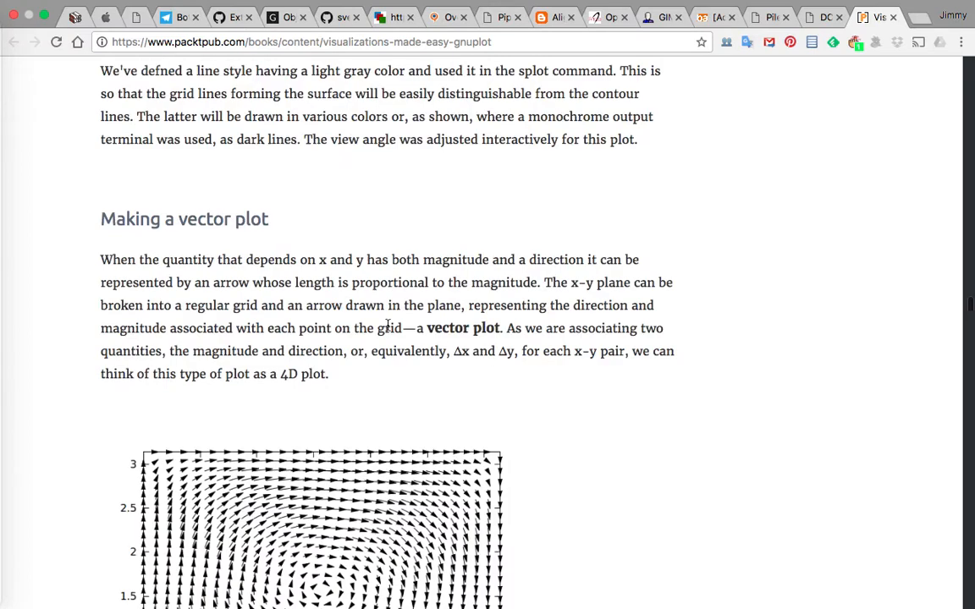
pyautogui.scroll(-2, 386, 325)
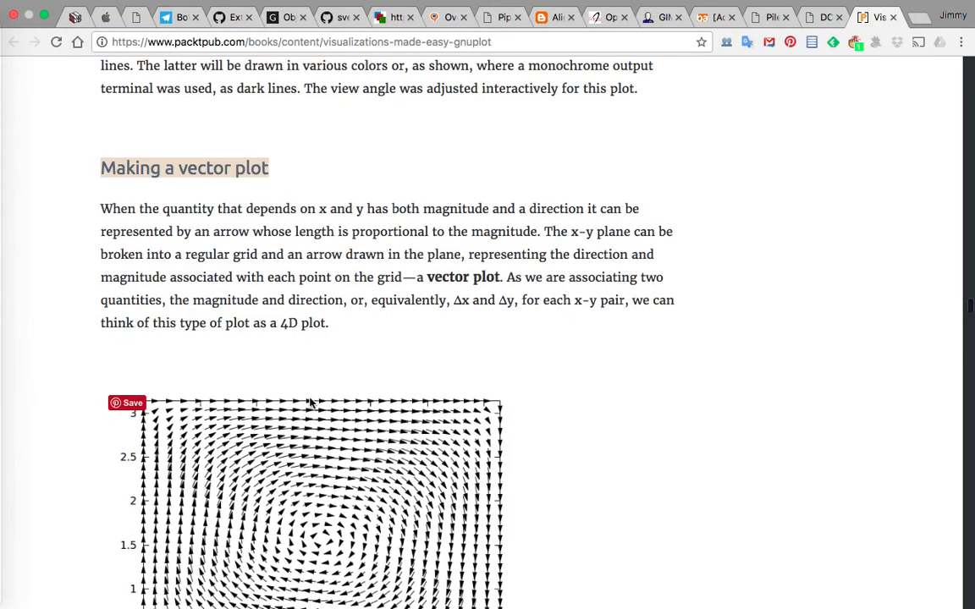
pyautogui.scroll(-1, 310, 403)
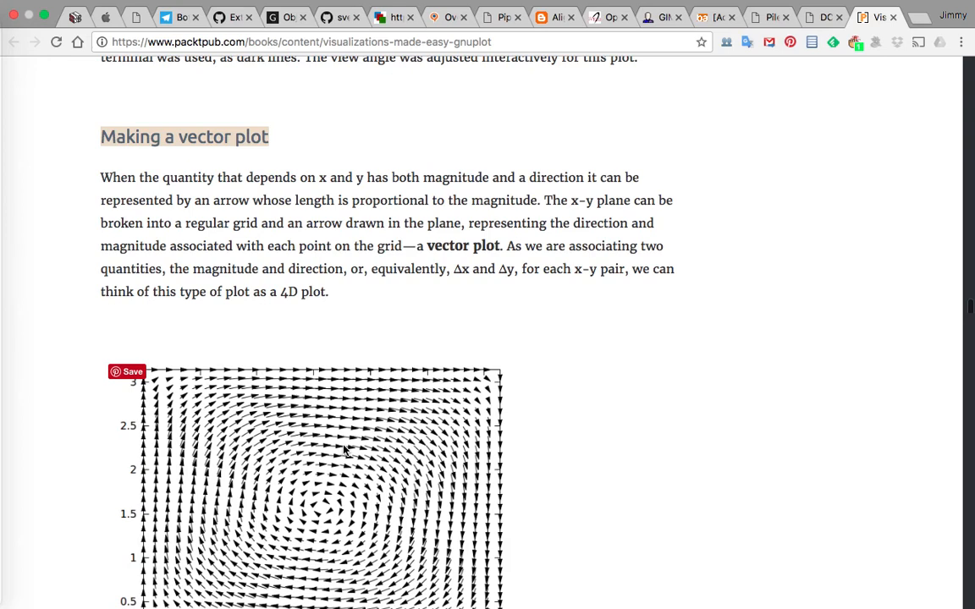
# Examine the rotating-flow vector plot, the vector field on a surface with its script, and the heat map and palette sections.
pyautogui.scroll(-5, 344, 450)
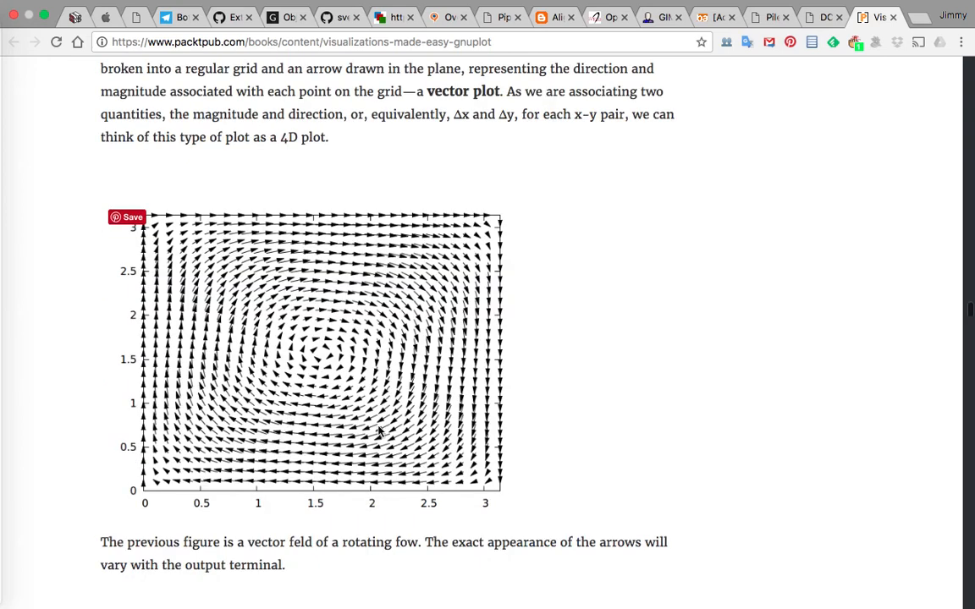
pyautogui.scroll(-10, 379, 432)
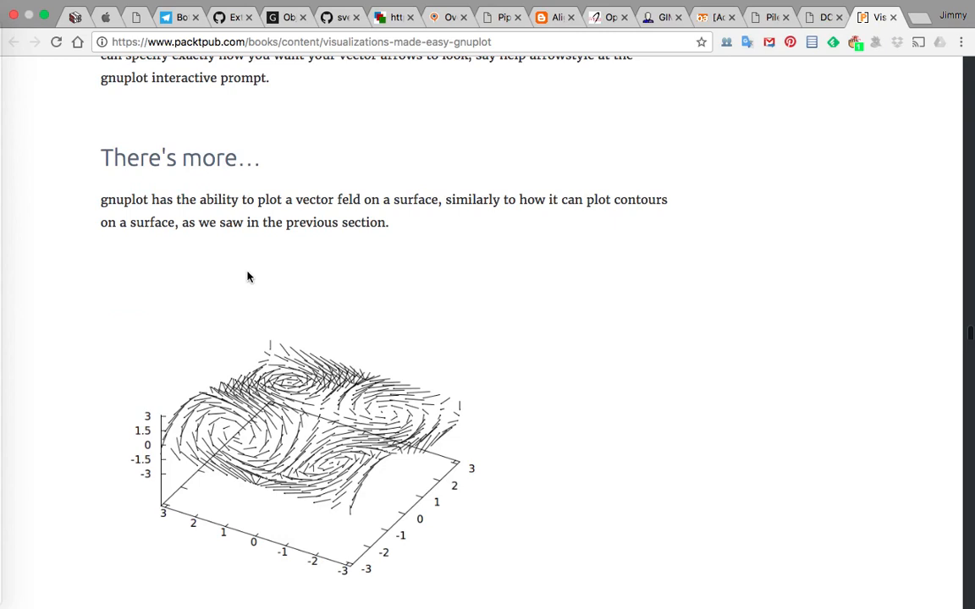
pyautogui.scroll(-1, 246, 396)
pyautogui.scroll(-5, 267, 394)
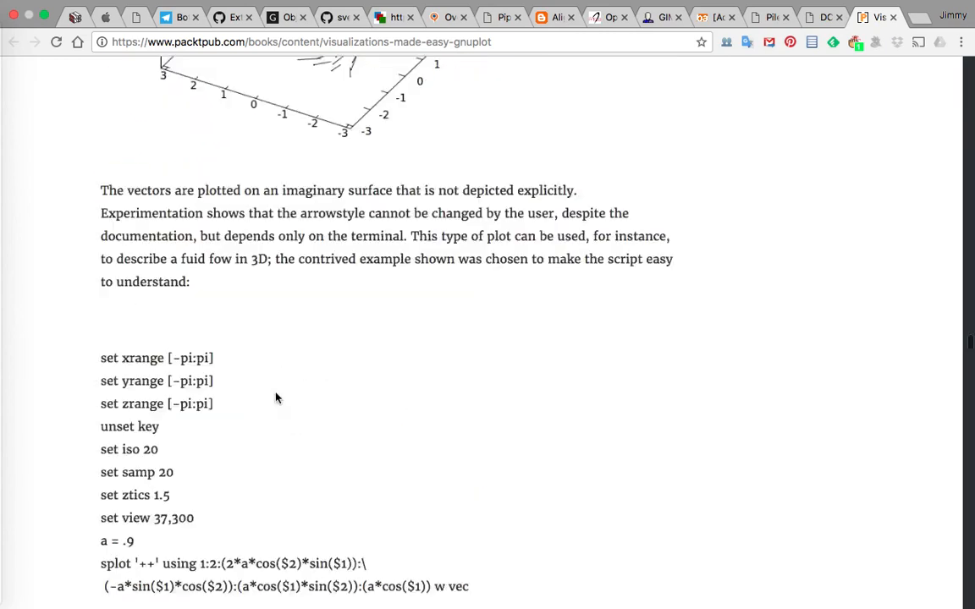
pyautogui.scroll(8, 283, 392)
pyautogui.scroll(-1, 271, 376)
pyautogui.scroll(-4, 270, 375)
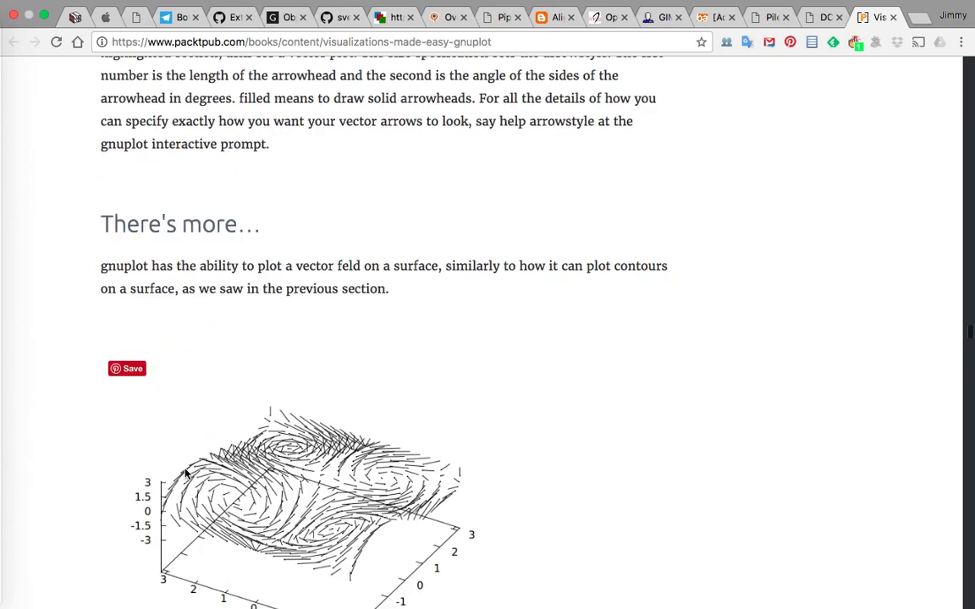
pyautogui.scroll(-10, 295, 591)
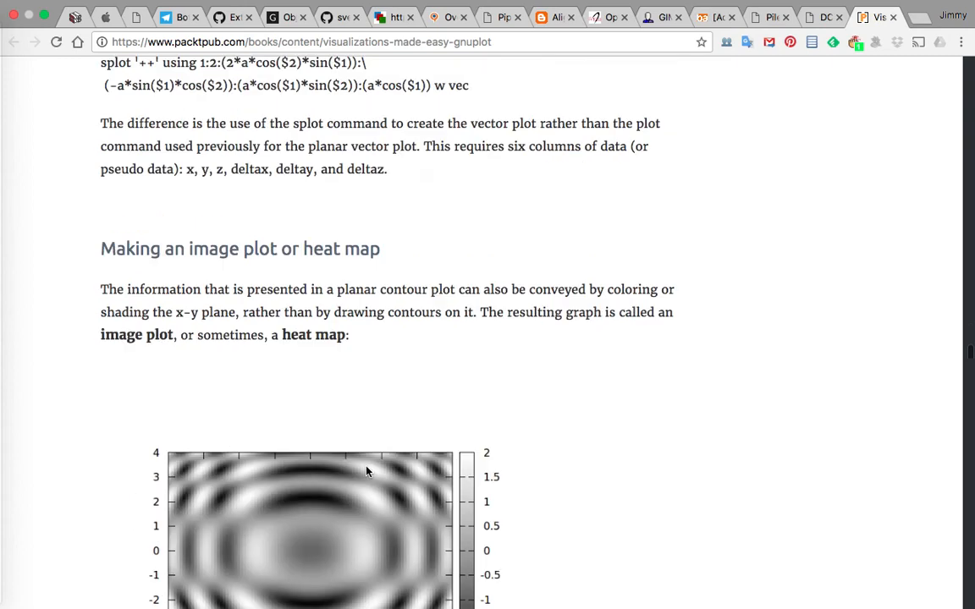
pyautogui.scroll(-10, 370, 468)
pyautogui.scroll(-20, 393, 358)
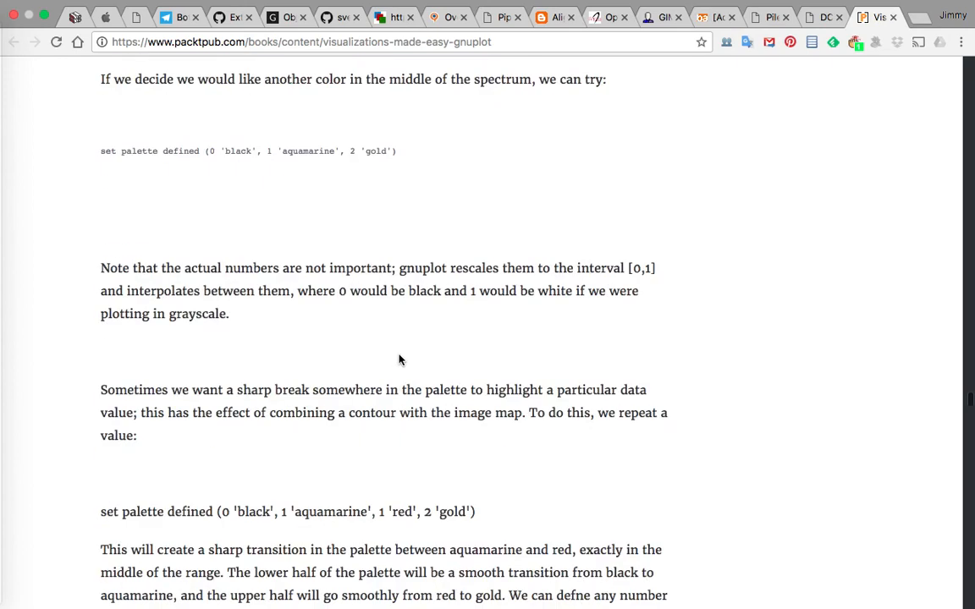
# Switch back to Blender and examine the blue relief surface alongside the Plane node's vertex and step settings.
pyautogui.hotkey('ctrl', 'Left')
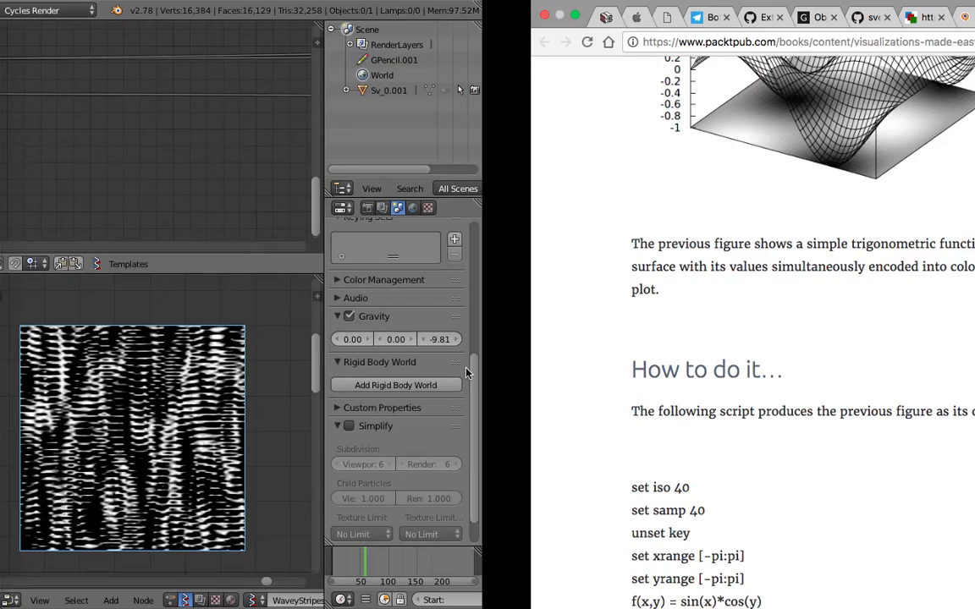
pyautogui.scroll(-3, 281, 406)
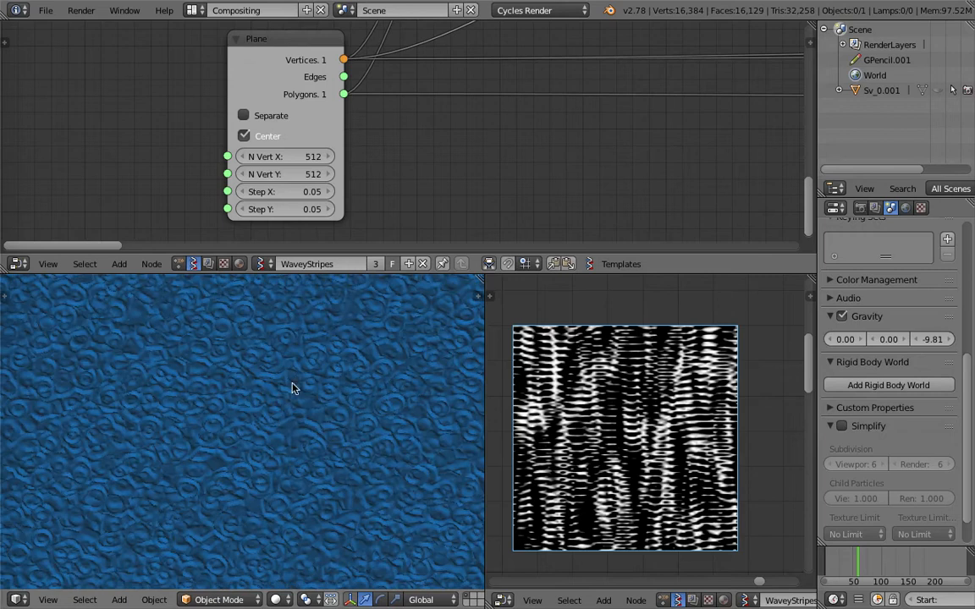
pyautogui.scroll(-2, 294, 461)
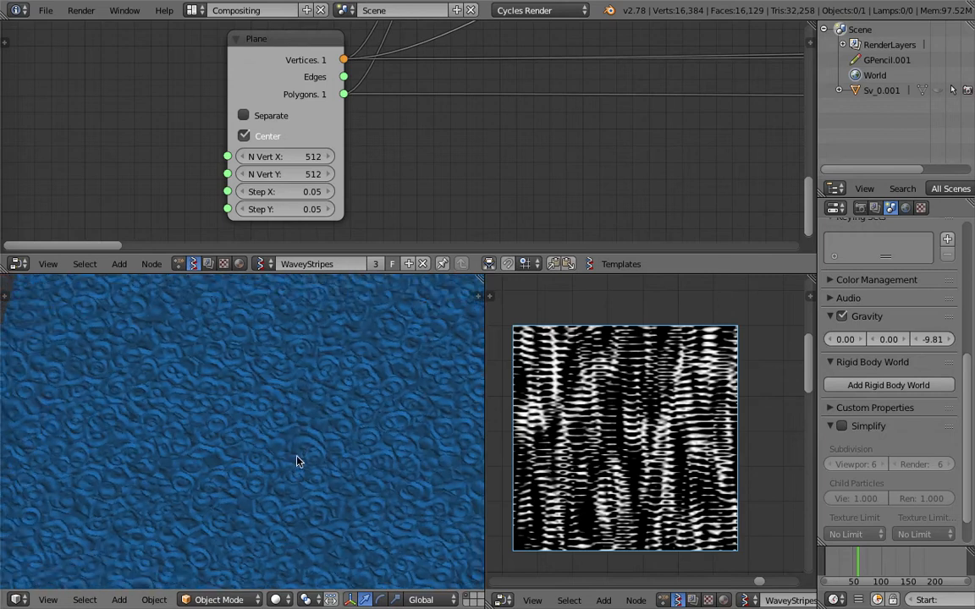
pyautogui.moveTo(298, 459); pyautogui.dragTo(364, 421, button='middle')
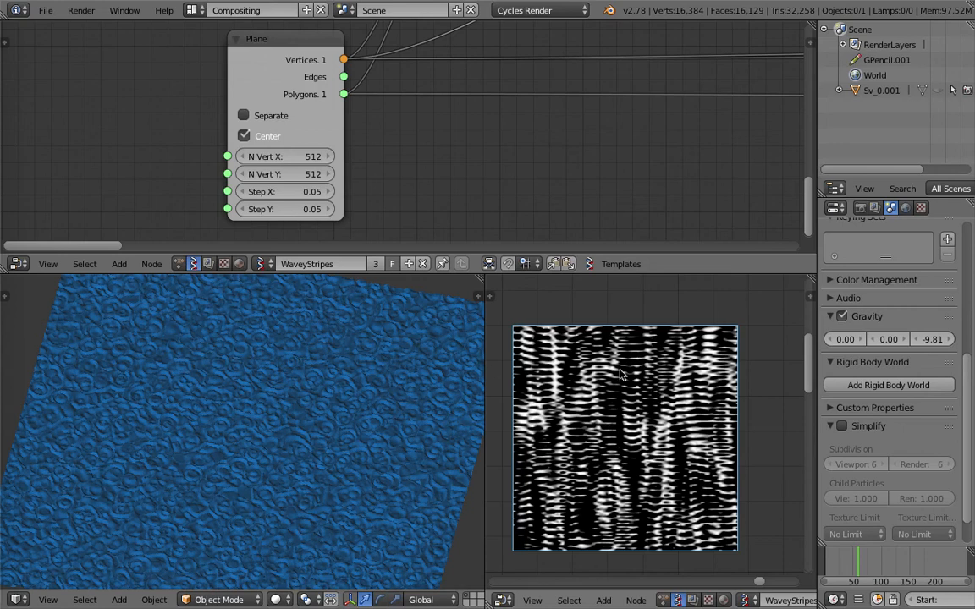
pyautogui.moveTo(529, 147); pyautogui.dragTo(464, 136, button='middle')
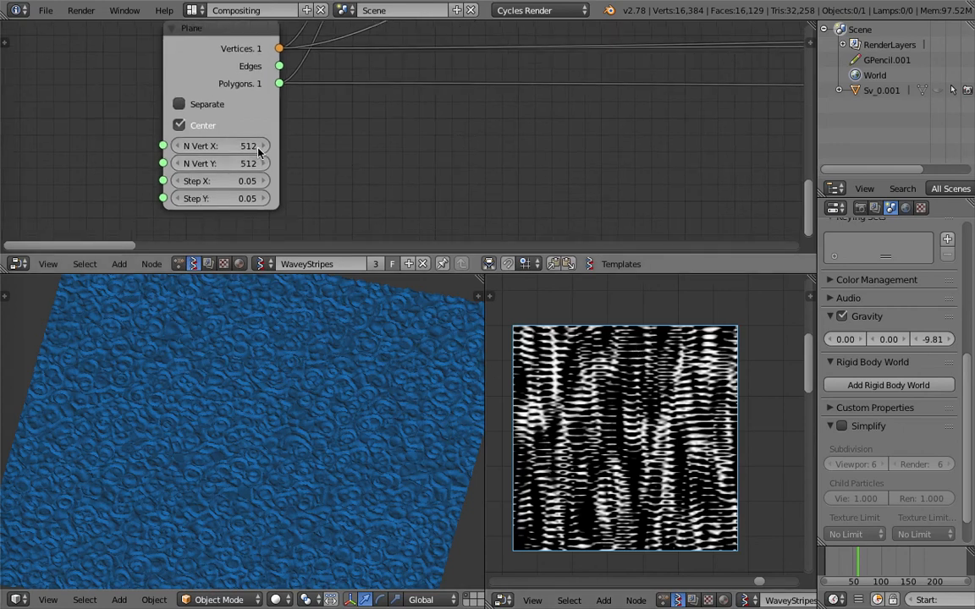
pyautogui.moveTo(310, 143); pyautogui.dragTo(241, 147, button='middle')
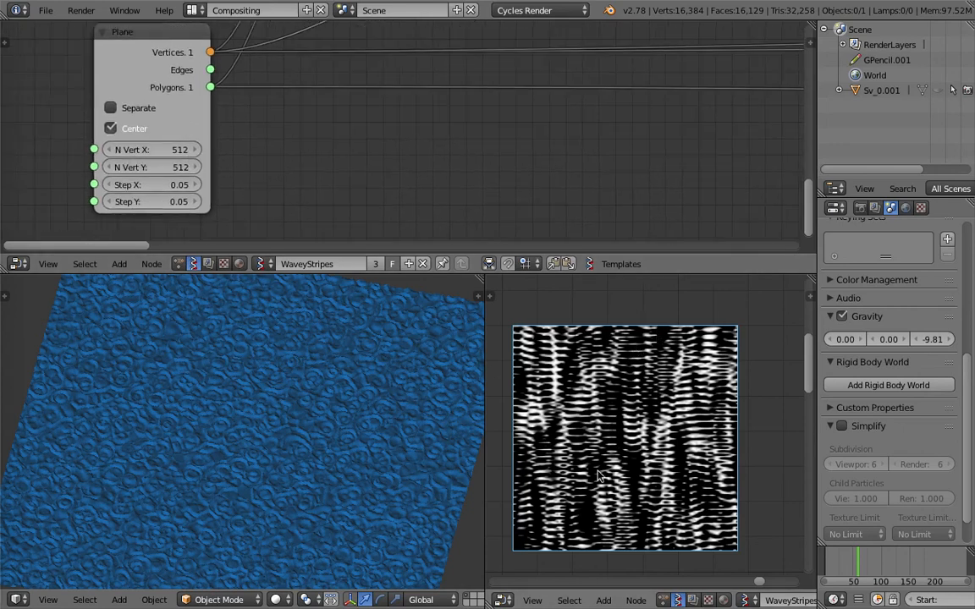
# Set the Texture viewer node's display size to large 512x512px.
pyautogui.scroll(-3, 659, 187)
pyautogui.moveTo(659, 187)
pyautogui.mouseDown(button='middle')
pyautogui.moveTo(446, 200)
pyautogui.moveTo(589, 160)
pyautogui.moveTo(343, 202)
pyautogui.mouseUp(button='middle')
pyautogui.moveTo(672, 159); pyautogui.dragTo(450, 163, button='middle')
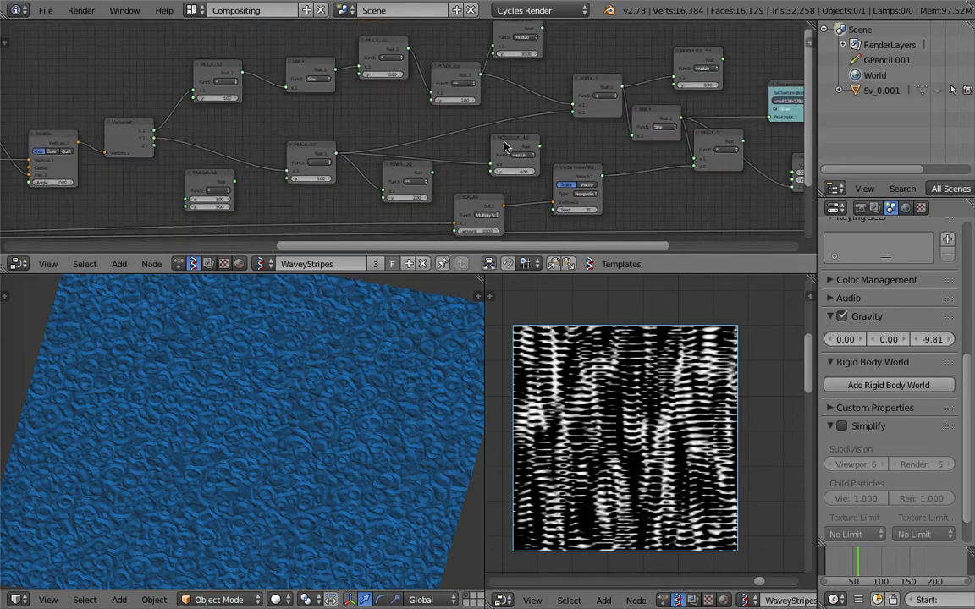
pyautogui.moveTo(644, 121); pyautogui.dragTo(283, 139, button='middle')
pyautogui.scroll(2, 475, 145)
pyautogui.scroll(3, 476, 145)
pyautogui.click(461, 101)
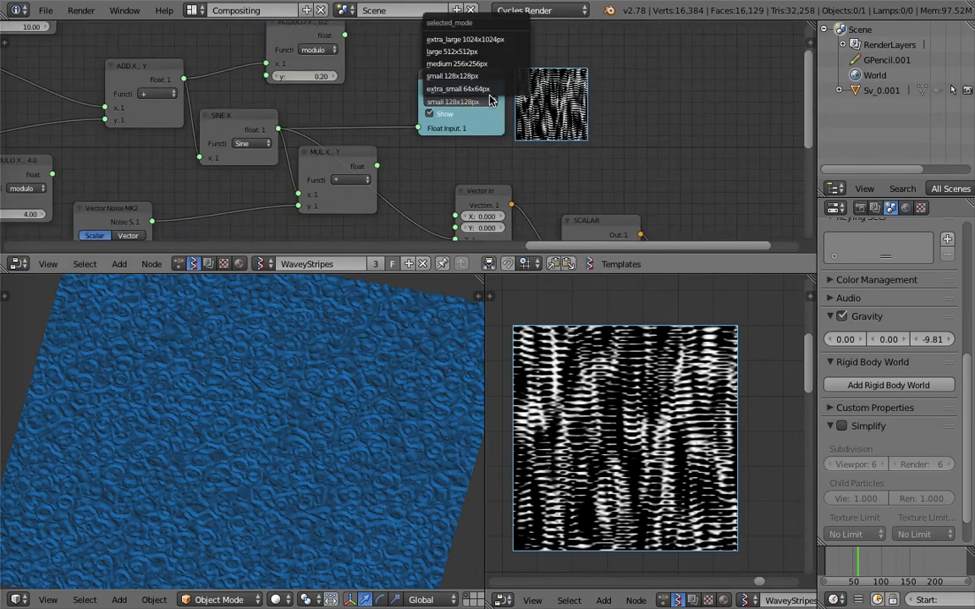
pyautogui.click(487, 58)
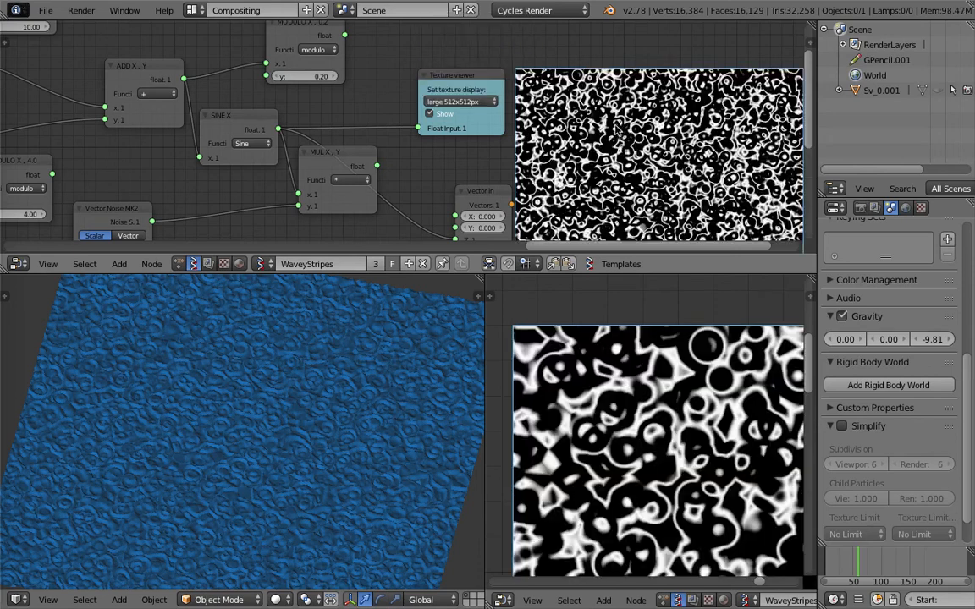
# Inspect the enlarged texture and show the relief surface in top view to compare the two patterns.
pyautogui.scroll(-6, 651, 408)
pyautogui.moveTo(635, 419); pyautogui.dragTo(579, 349, button='middle')
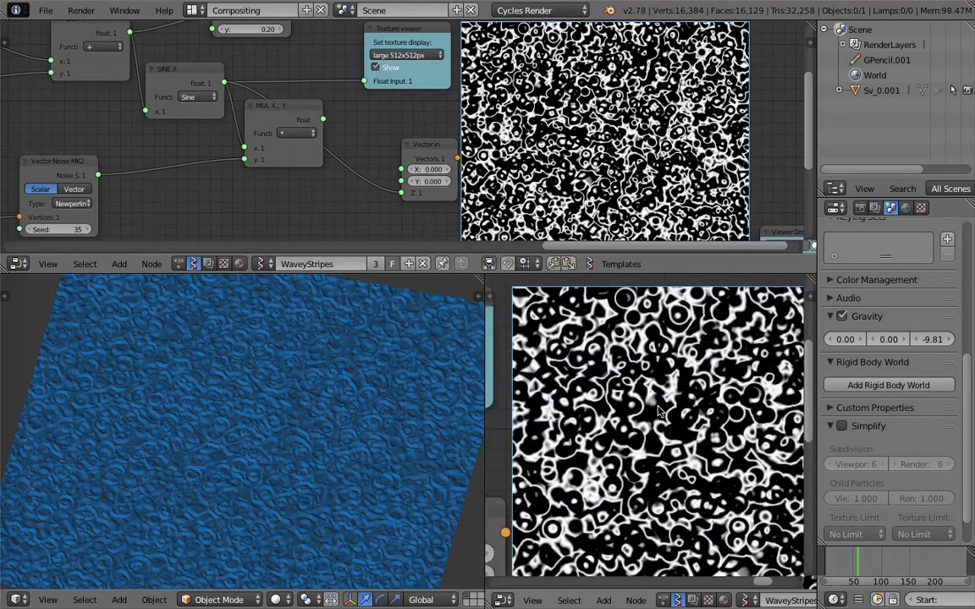
pyautogui.scroll(-5, 559, 349)
pyautogui.scroll(3, 233, 477)
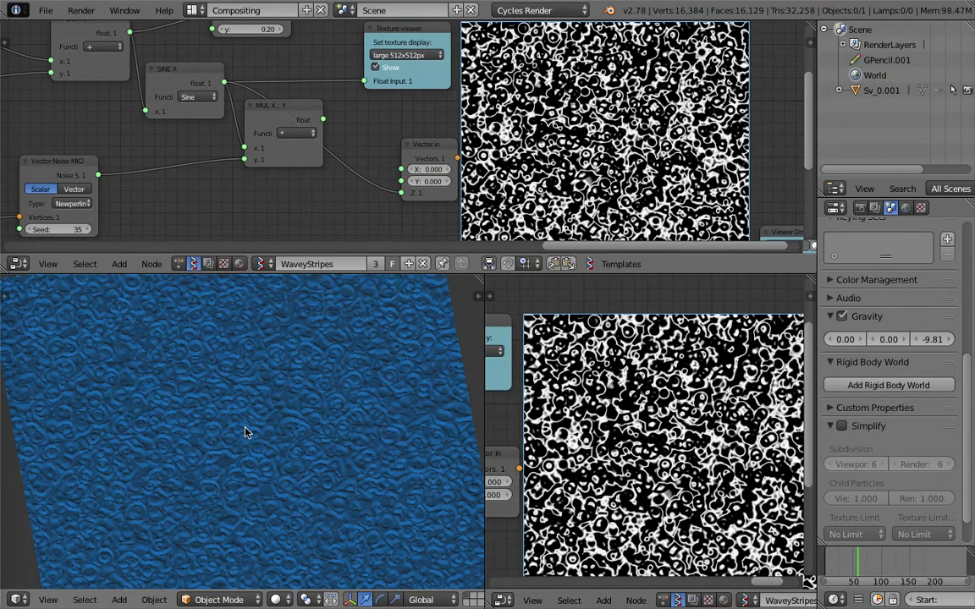
pyautogui.scroll(2, 288, 458)
pyautogui.moveTo(275, 452); pyautogui.dragTo(62, 394, button='middle')
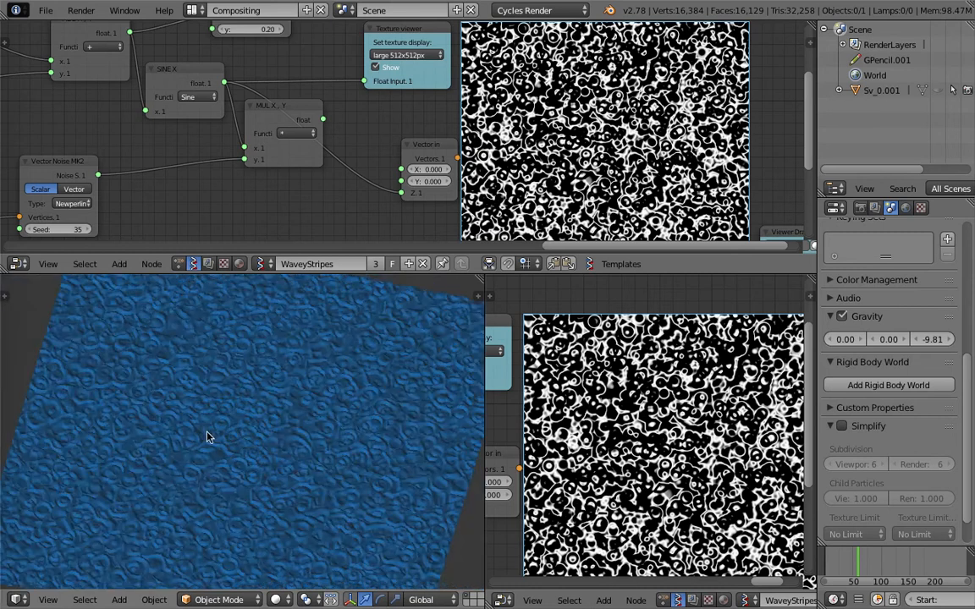
pyautogui.moveTo(285, 495); pyautogui.dragTo(224, 540, button='middle')
pyautogui.click(48, 600)
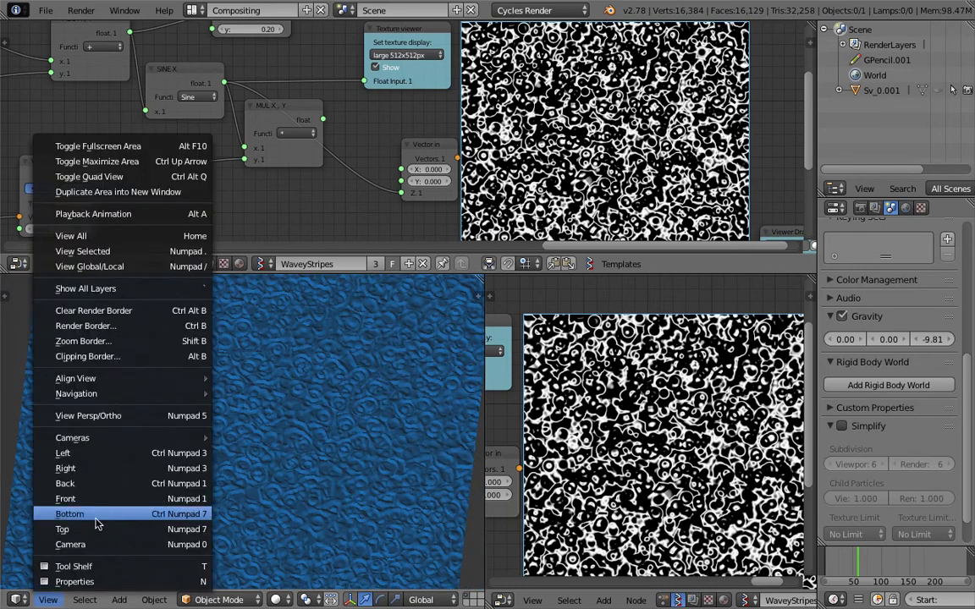
pyautogui.click(386, 55)
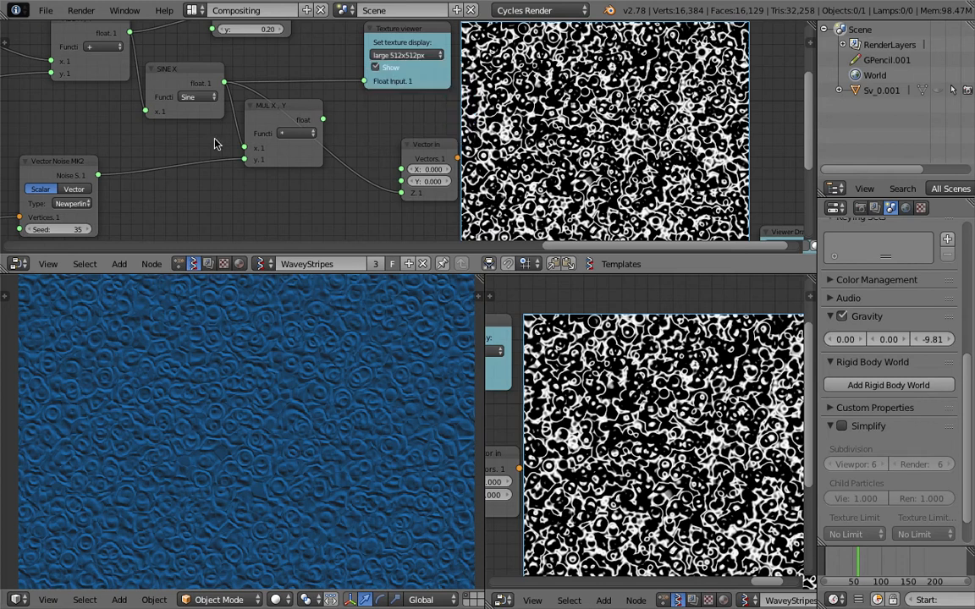
# Trace the WaveyStripes node tree back to the Plane node and examine its vertex counts and step values.
pyautogui.scroll(-4, 178, 161)
pyautogui.scroll(-3, 149, 181)
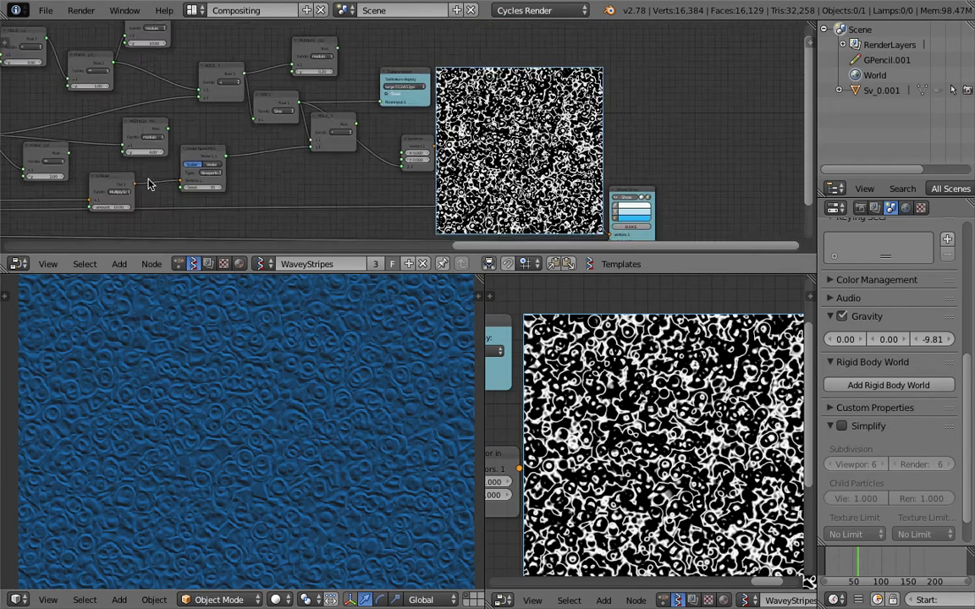
pyautogui.moveTo(149, 181); pyautogui.dragTo(556, 87, button='middle')
pyautogui.moveTo(243, 168); pyautogui.dragTo(682, 126, button='middle')
pyautogui.moveTo(254, 145); pyautogui.dragTo(595, 126, button='middle')
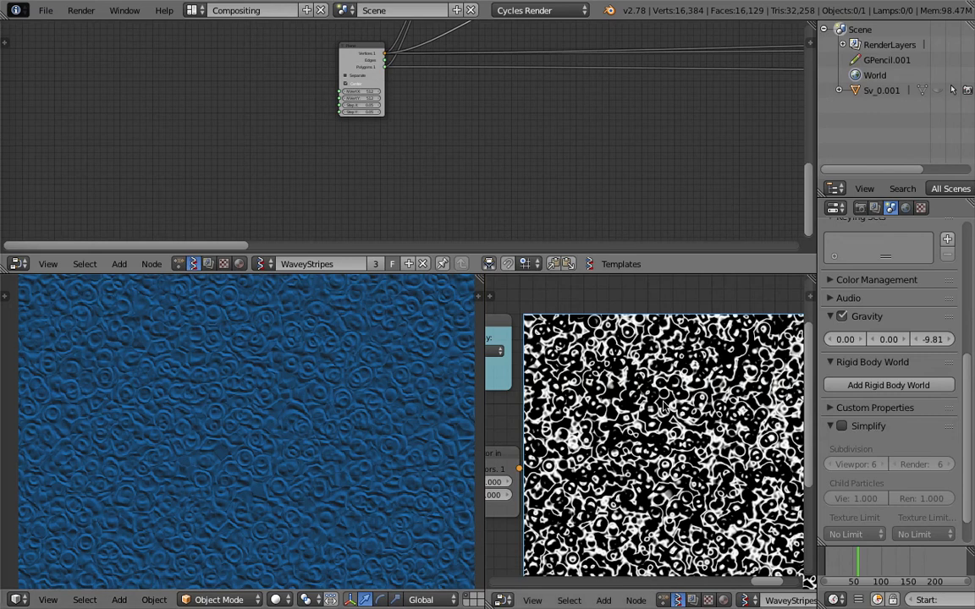
pyautogui.scroll(4, 403, 119)
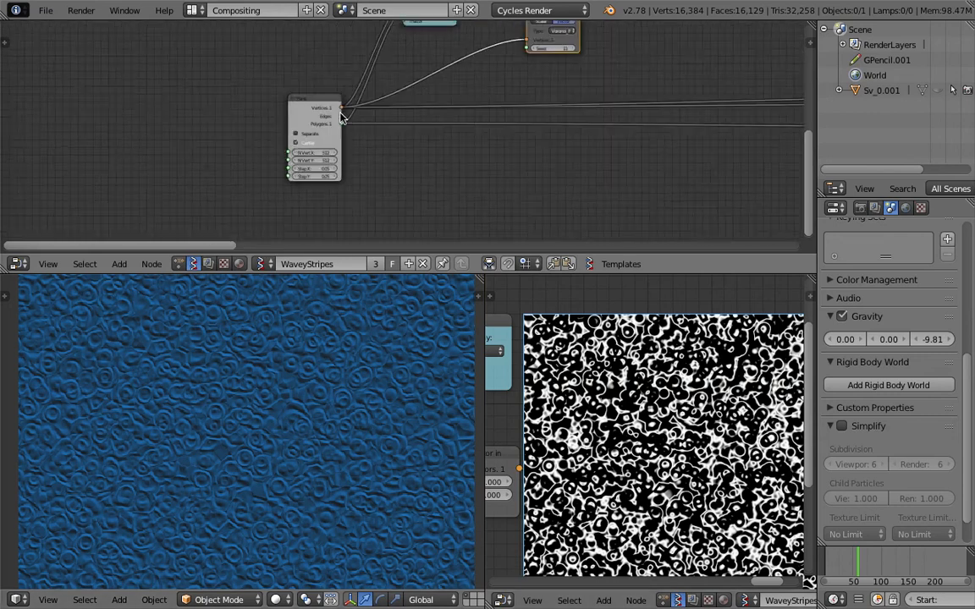
pyautogui.moveTo(292, 116); pyautogui.dragTo(235, 103, button='middle')
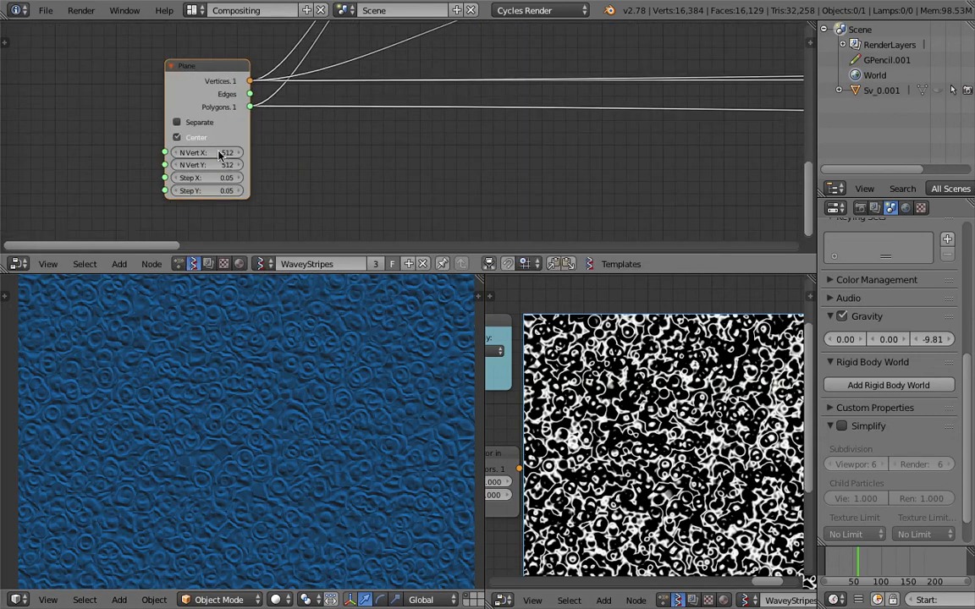
pyautogui.scroll(-2, 262, 131)
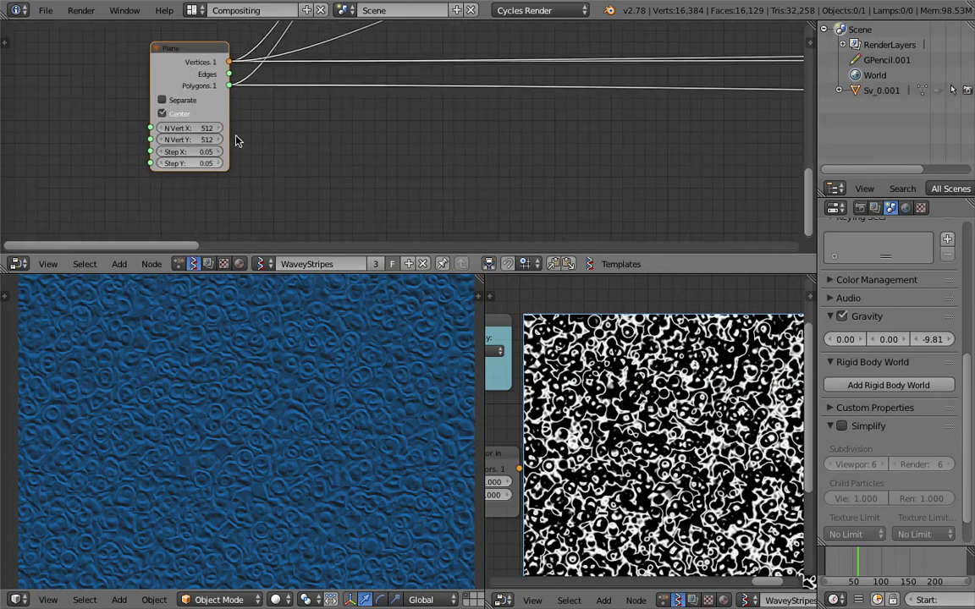
# Review the whole node network from the Plane node through the math nodes to the texture preview and Viewer Draw node.
pyautogui.scroll(-5, 450, 134)
pyautogui.moveTo(456, 127); pyautogui.dragTo(84, 168, button='middle')
pyautogui.scroll(-4, 515, 121)
pyautogui.scroll(-4, 435, 137)
pyautogui.moveTo(449, 127); pyautogui.dragTo(371, 102, button='middle')
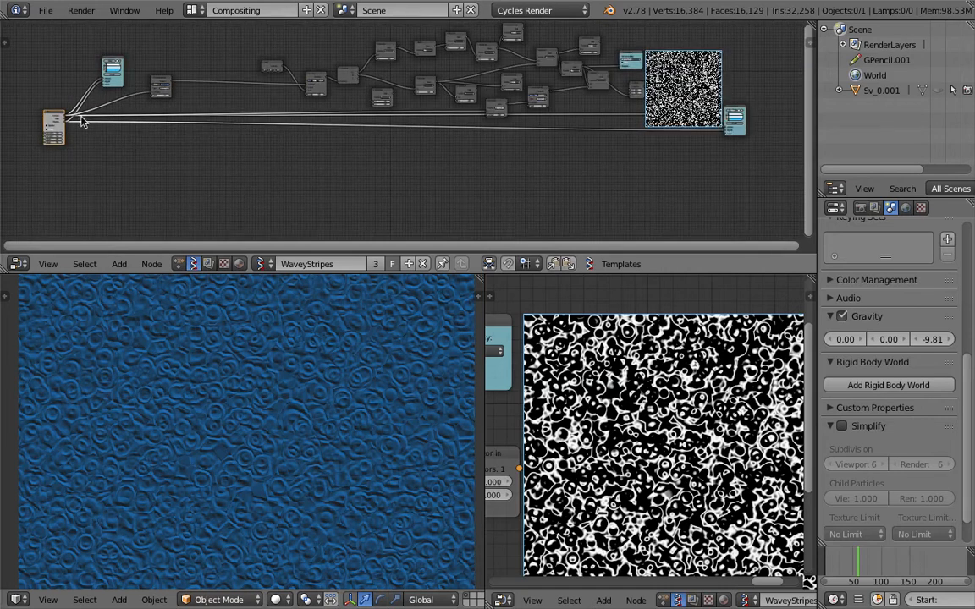
pyautogui.scroll(4, 703, 89)
pyautogui.moveTo(704, 89); pyautogui.dragTo(333, 176, button='middle')
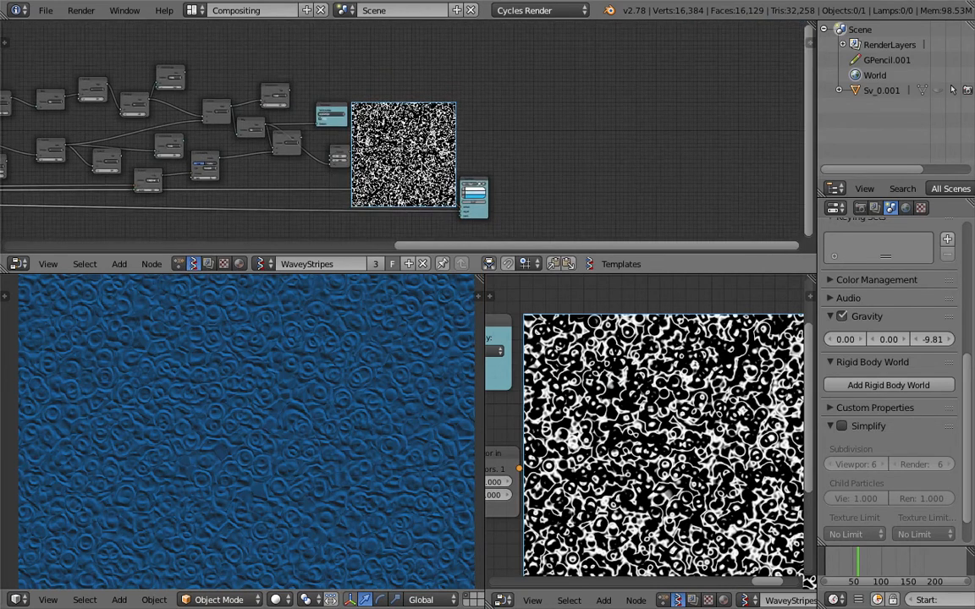
# Frame the full 512 px texture and the full relief surface side by side for comparison.
pyautogui.scroll(2, 365, 169)
pyautogui.moveTo(636, 371); pyautogui.dragTo(629, 345, button='middle')
pyautogui.scroll(-1, 605, 336)
pyautogui.scroll(-2, 600, 333)
pyautogui.scroll(1, 635, 352)
pyautogui.scroll(-2, 286, 426)
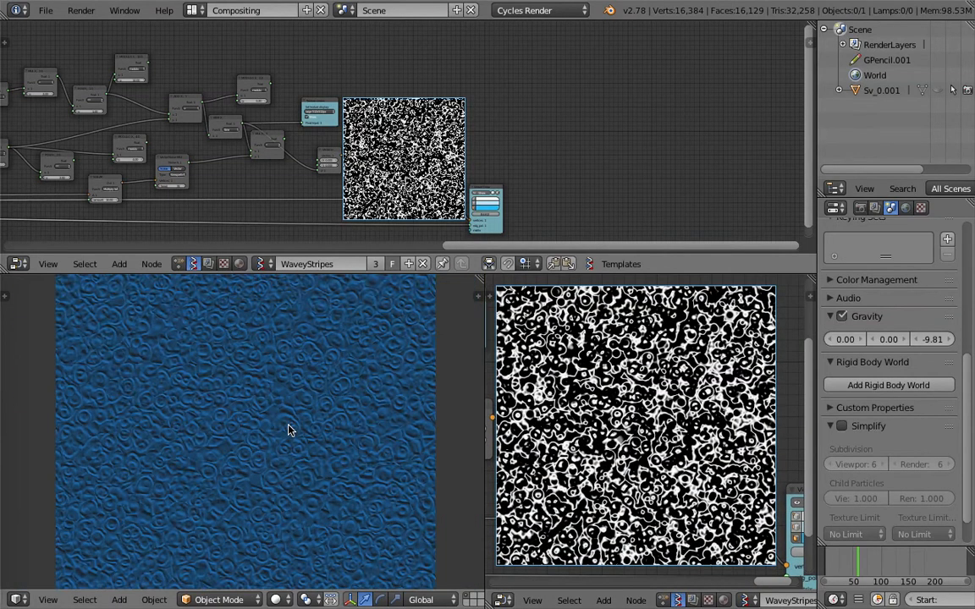
pyautogui.scroll(-2, 289, 428)
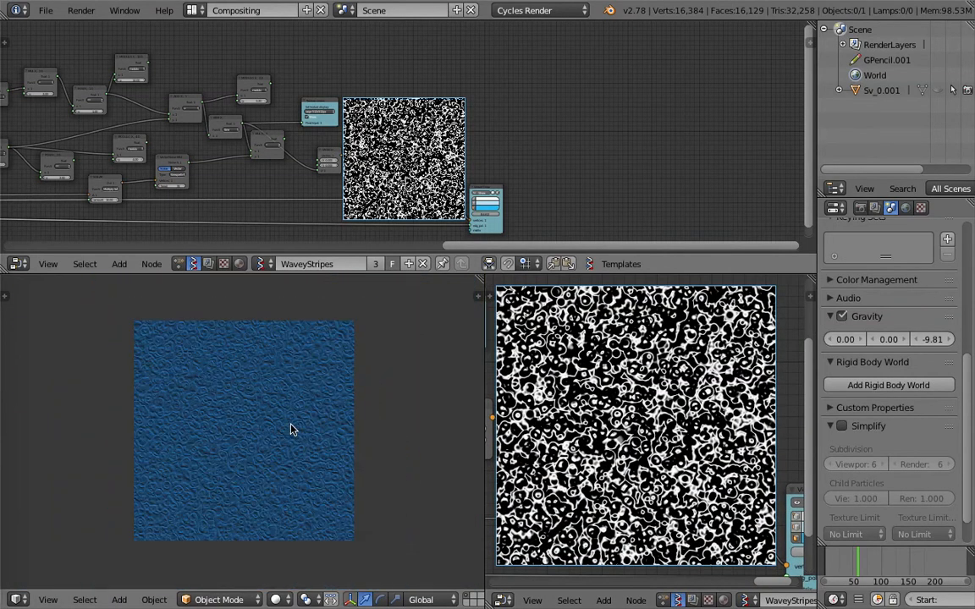
# Bake the relief surface from the Viewer Draw node into a mesh object and hide the node's live preview.
pyautogui.moveTo(403, 236); pyautogui.dragTo(403, 188, button='middle')
pyautogui.scroll(6, 440, 186)
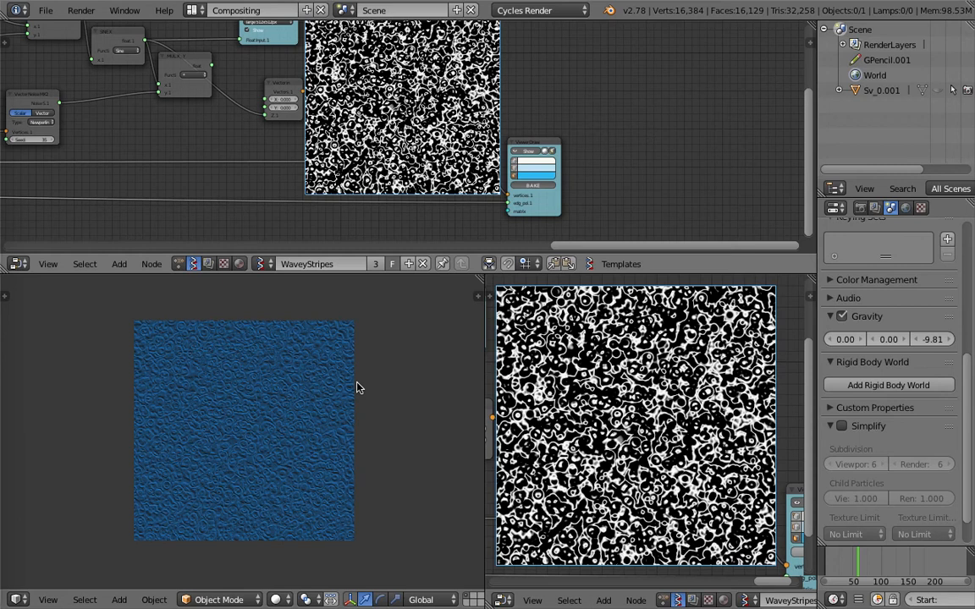
pyautogui.click(517, 150)
pyautogui.scroll(8, 279, 414)
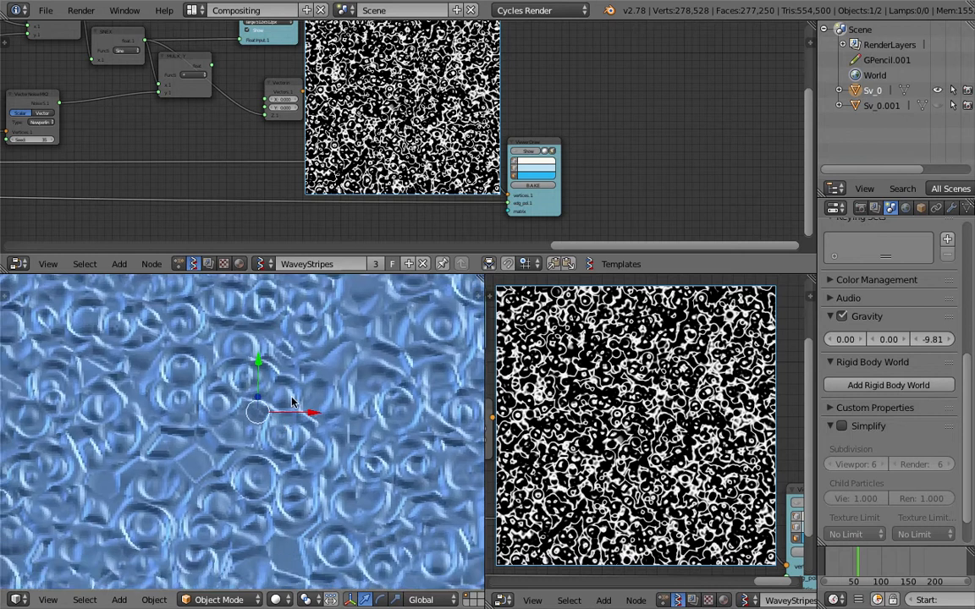
# Display the baked relief mesh as wireframe and inspect its mesh density from an angle.
pyautogui.scroll(-14, 286, 400)
pyautogui.moveTo(285, 424)
pyautogui.mouseDown(button='middle')
pyautogui.moveTo(285, 397)
pyautogui.moveTo(327, 438)
pyautogui.mouseUp(button='middle')
pyautogui.press('z')
pyautogui.press('z')
pyautogui.press('z')
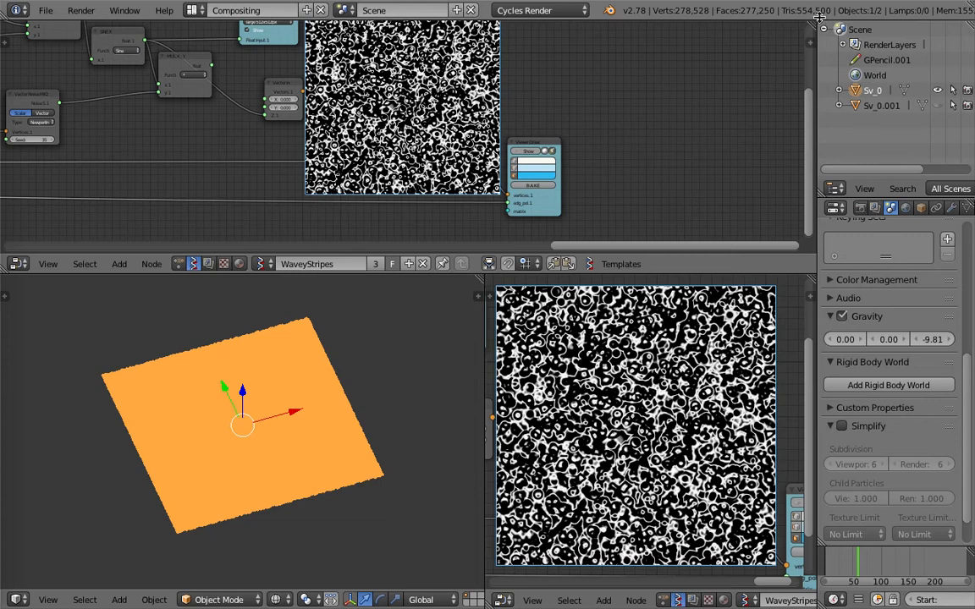
pyautogui.scroll(8, 352, 429)
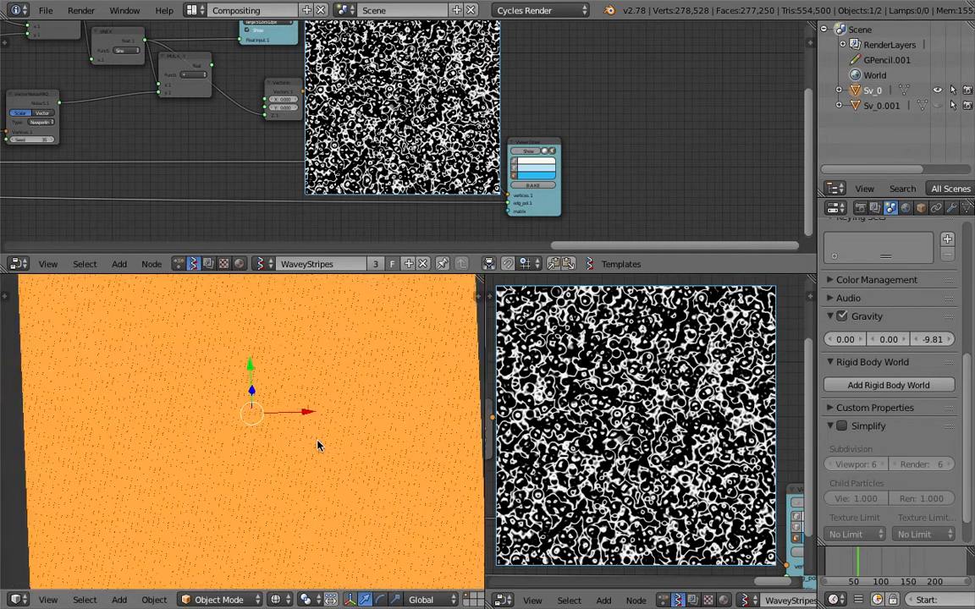
pyautogui.scroll(-6, 317, 435)
pyautogui.moveTo(322, 444); pyautogui.dragTo(339, 432, button='middle')
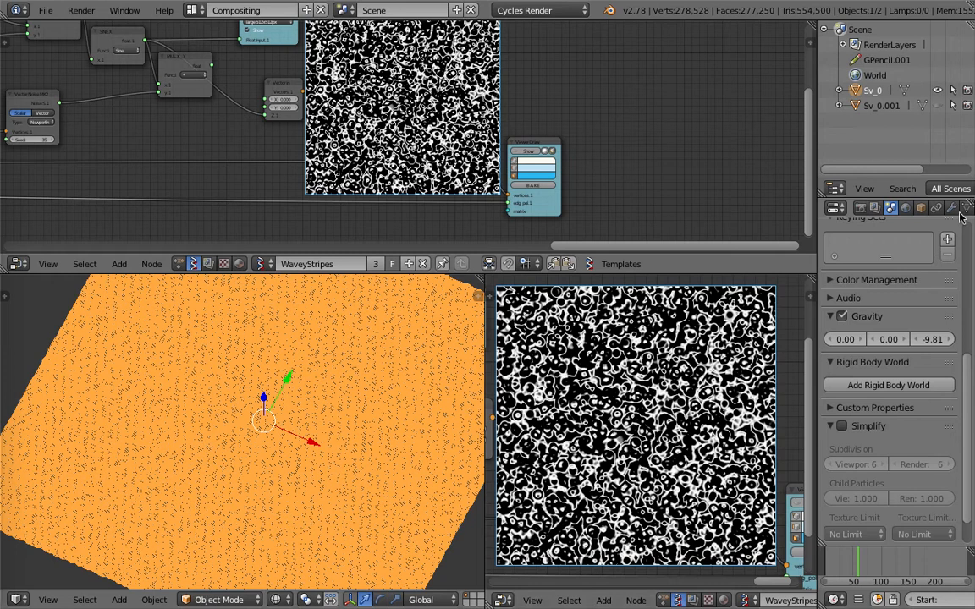
# Show the baked mesh's modifier settings and compare its density from several angles with the Plane node's resolution and the texture preview.
pyautogui.click(952, 209)
pyautogui.click(851, 259)
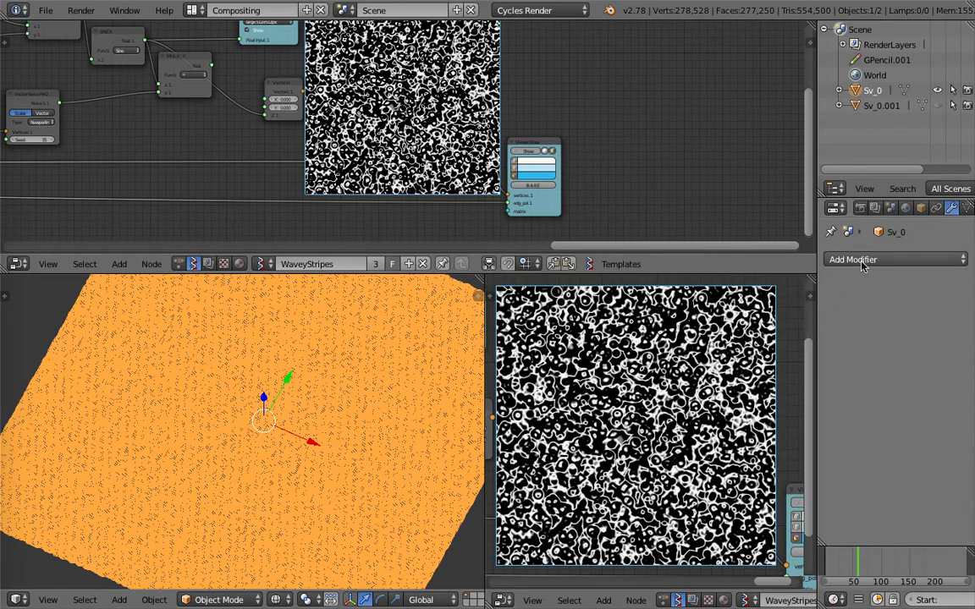
pyautogui.moveTo(260, 428); pyautogui.dragTo(320, 408, button='middle')
pyautogui.scroll(-4, 252, 134)
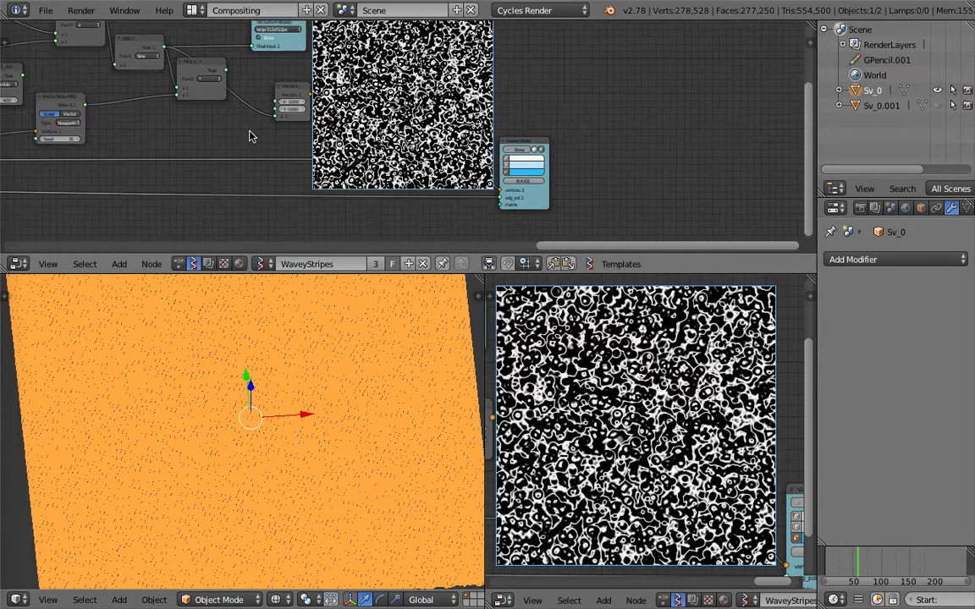
pyautogui.scroll(6, 322, 140)
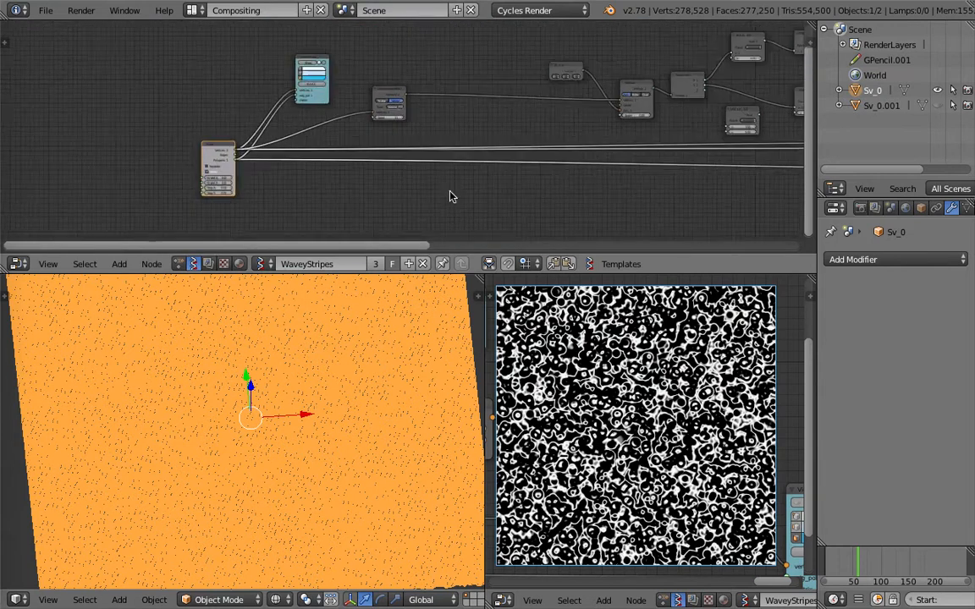
pyautogui.moveTo(312, 184); pyautogui.dragTo(317, 158, button='middle')
pyautogui.moveTo(357, 403); pyautogui.dragTo(401, 398, button='middle')
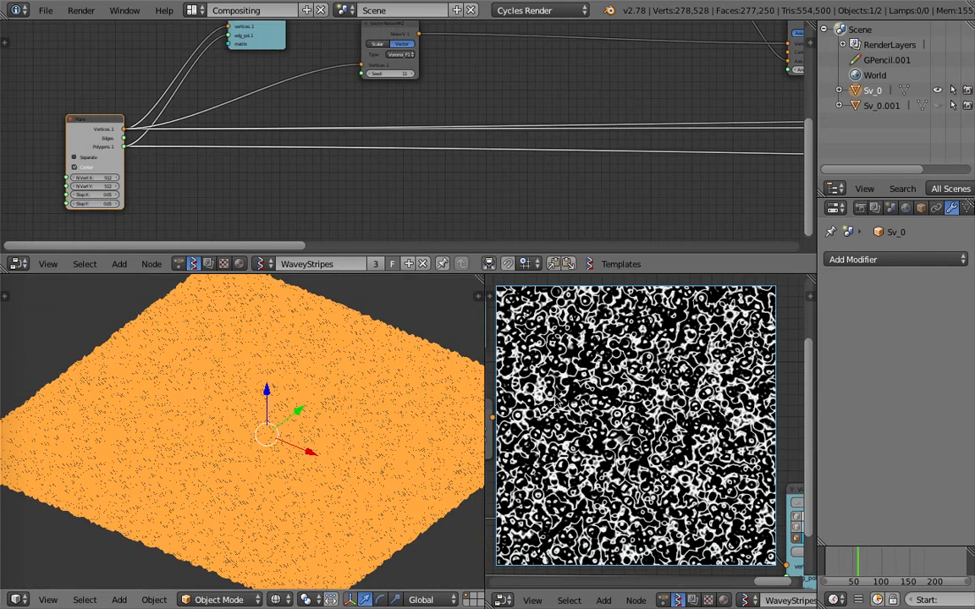
pyautogui.scroll(2, 670, 394)
pyautogui.scroll(2, 670, 394)
pyautogui.scroll(-4, 599, 332)
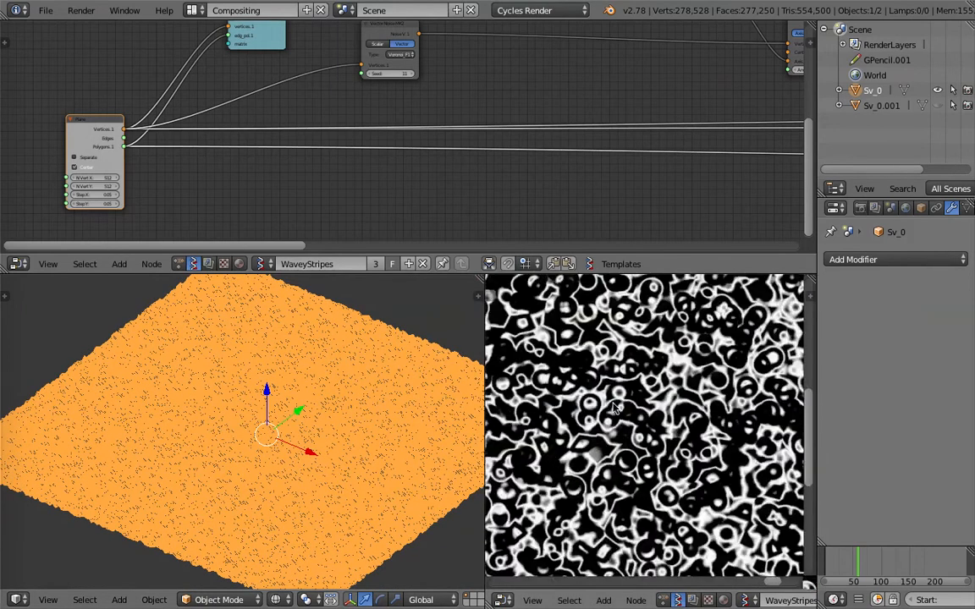
pyautogui.press('KP_7')
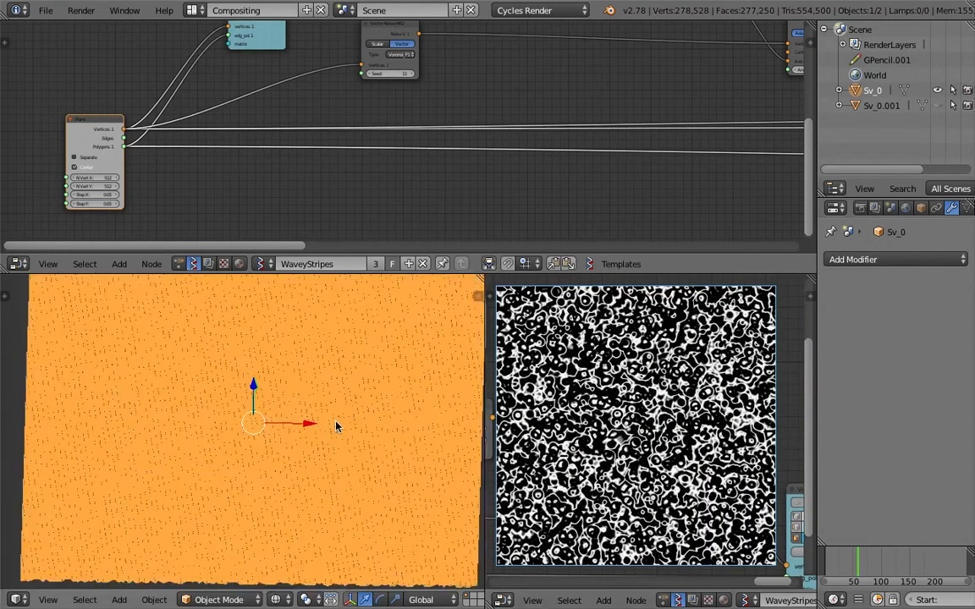
pyautogui.moveTo(242, 373); pyautogui.dragTo(264, 401, button='middle')
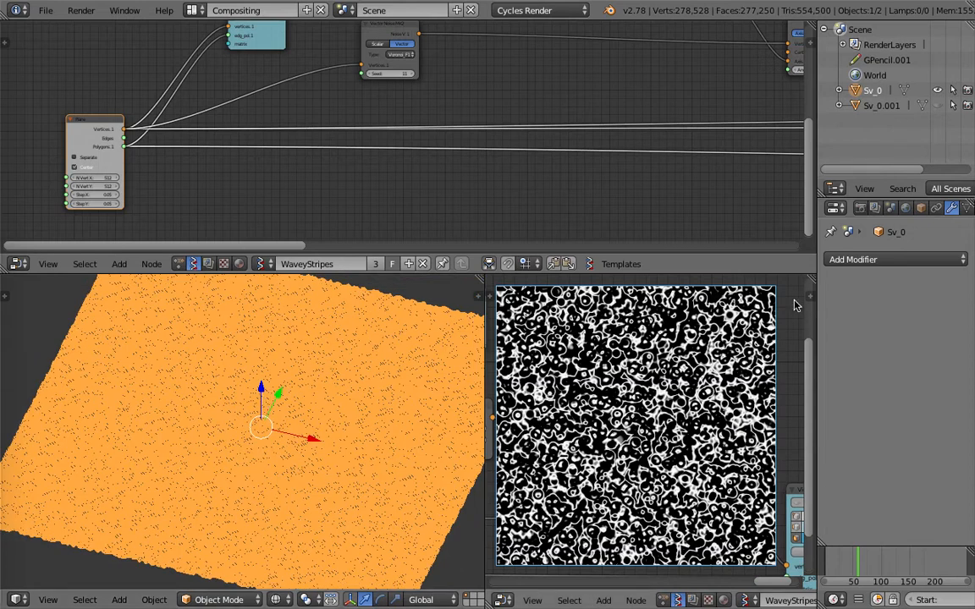
# Add a Decimate modifier to the baked relief mesh, using Un-Subdivide mode with 4 iterations.
pyautogui.click(863, 260)
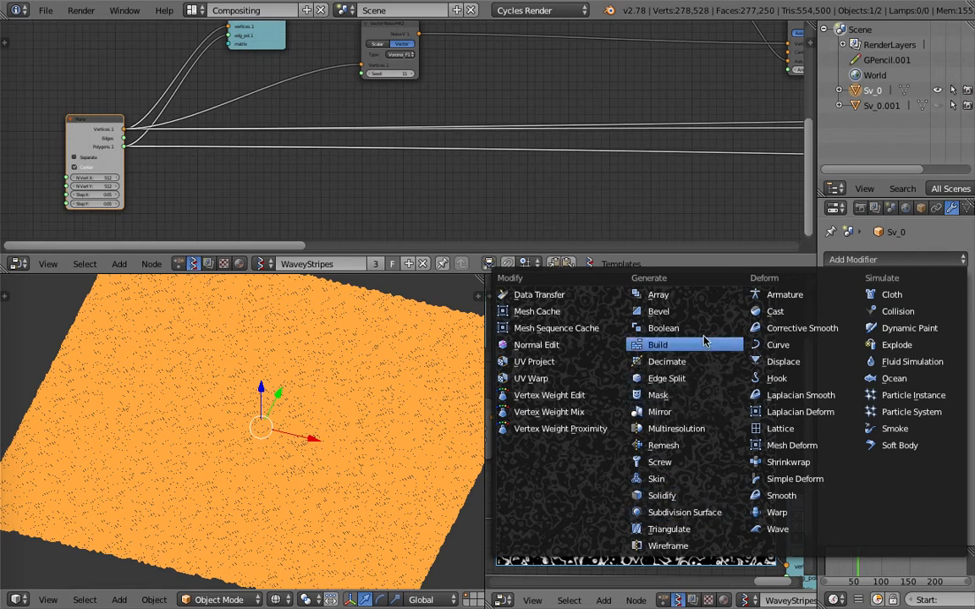
pyautogui.click(836, 261)
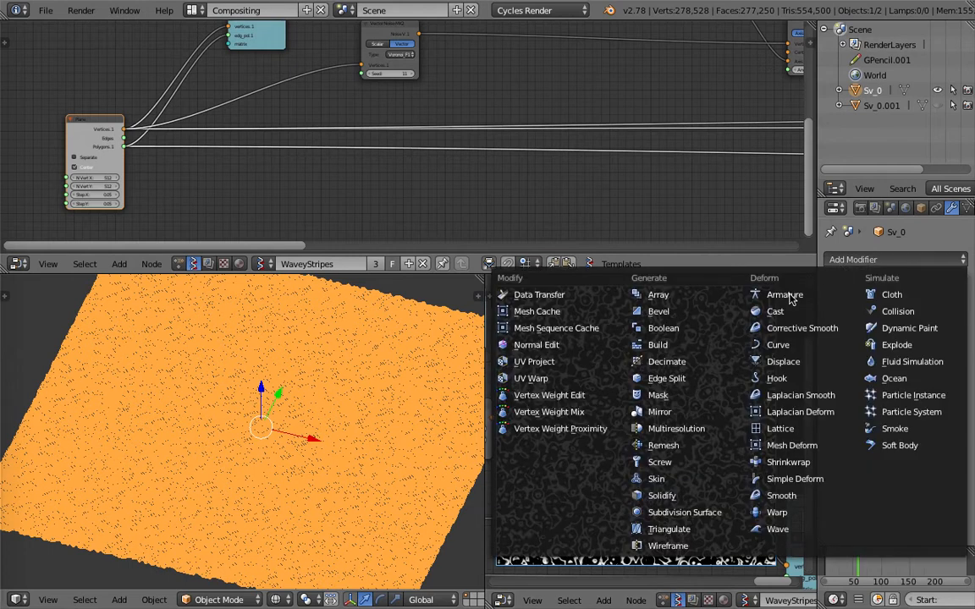
pyautogui.click(726, 362)
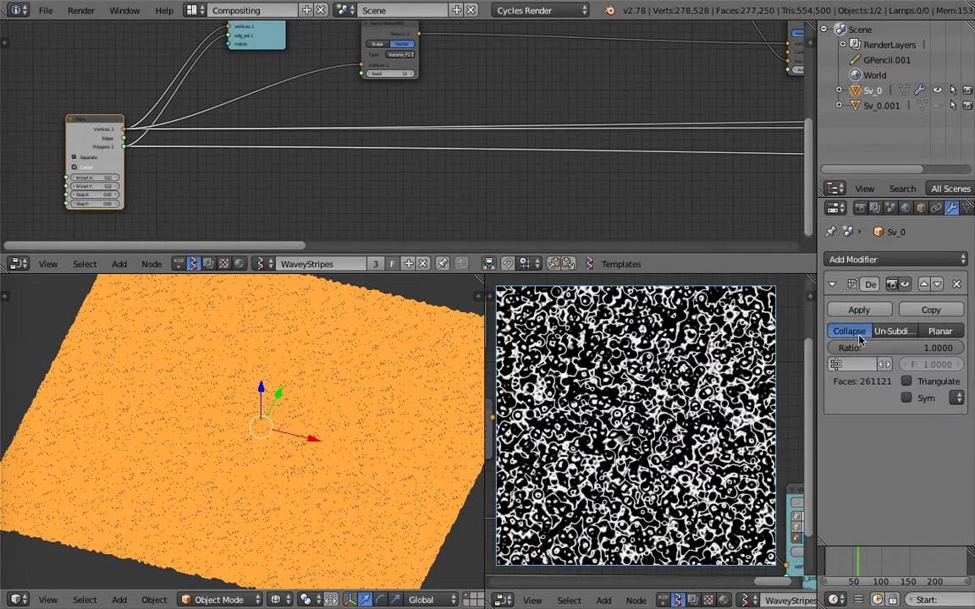
pyautogui.click(884, 332)
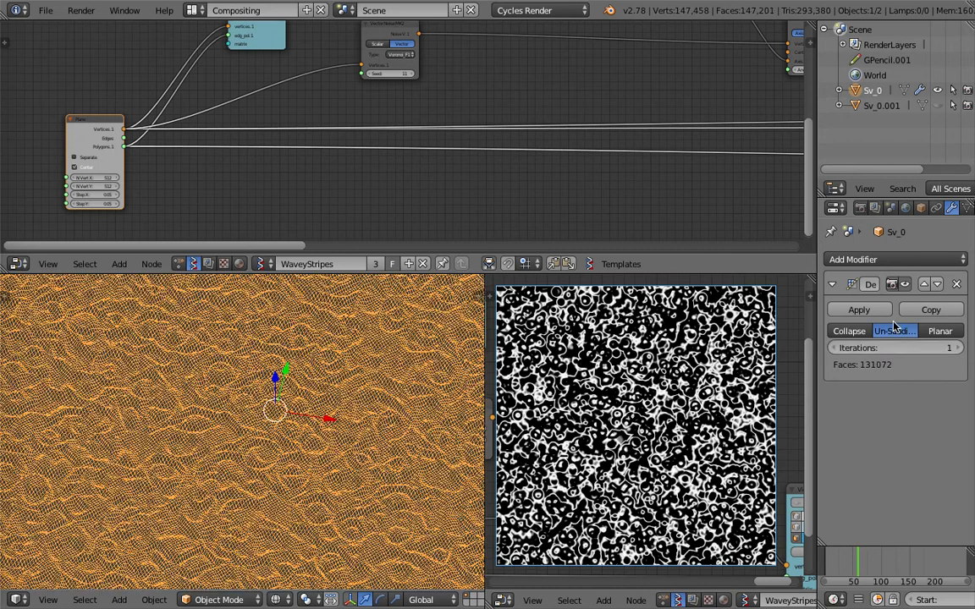
pyautogui.click(891, 347)
pyautogui.write('4')
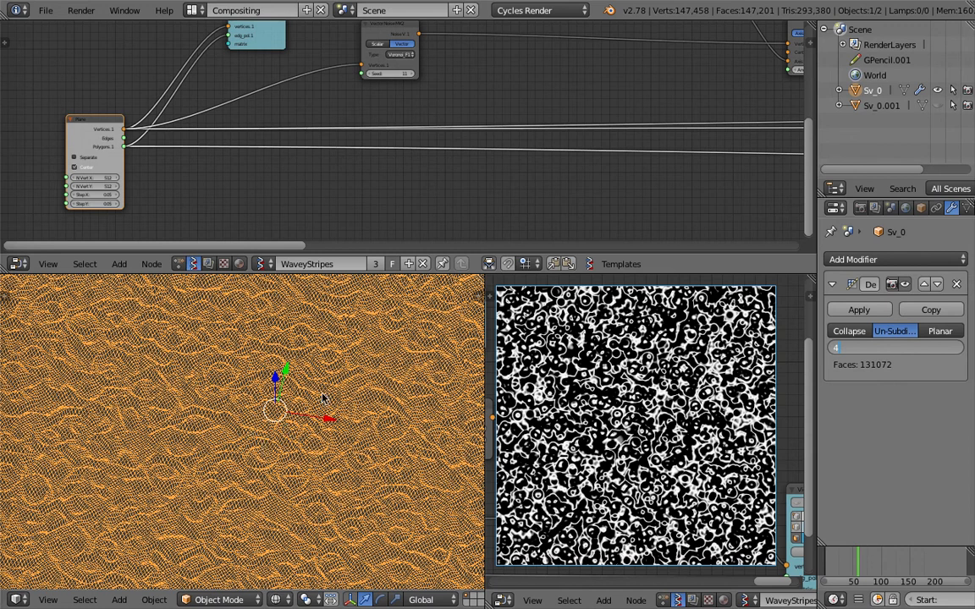
pyautogui.press('Return')
# Display the decimated relief mesh with solid shading and apply Shade Smooth to it.
pyautogui.scroll(-5, 292, 405)
pyautogui.scroll(6, 310, 414)
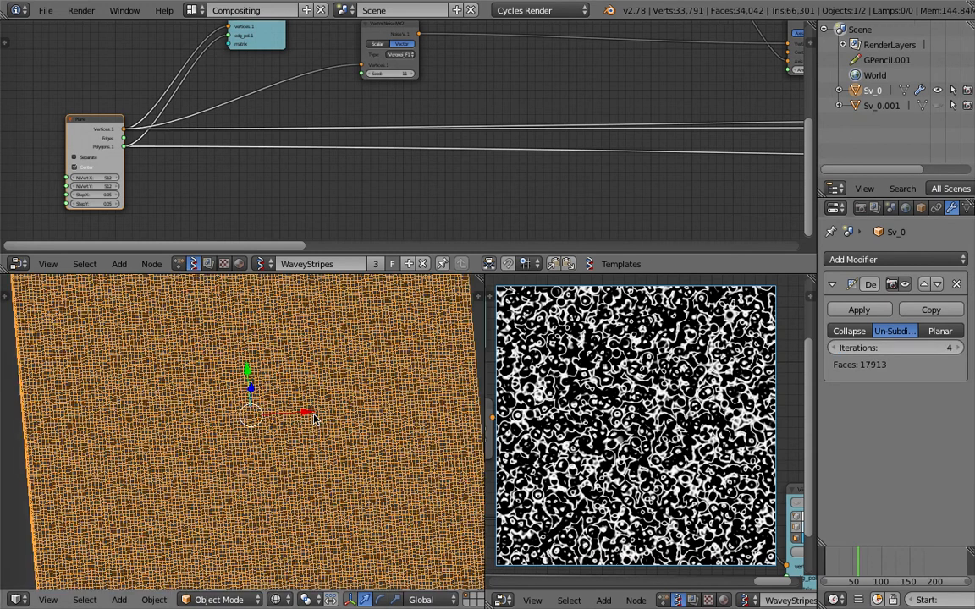
pyautogui.press('z')
pyautogui.moveTo(322, 438)
pyautogui.mouseDown(button='middle')
pyautogui.moveTo(294, 411)
pyautogui.moveTo(272, 412)
pyautogui.moveTo(285, 418)
pyautogui.mouseUp(button='middle')
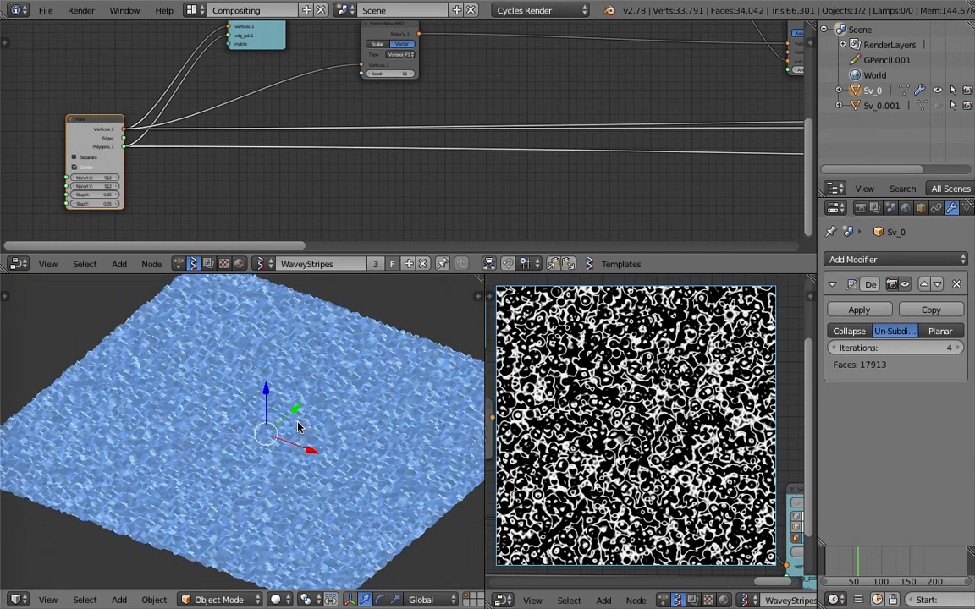
pyautogui.press('space')
pyautogui.write('smoo')
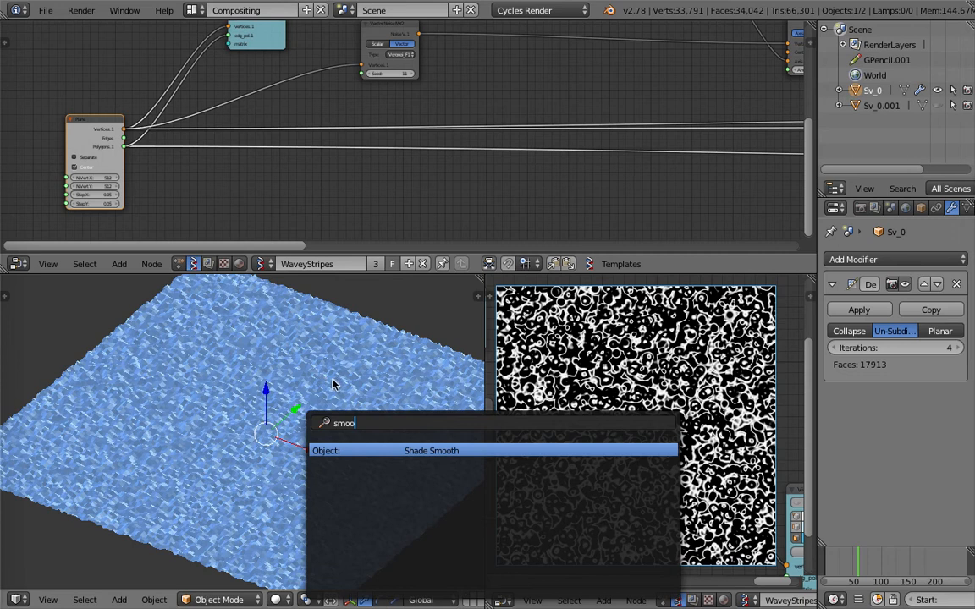
pyautogui.press('Return')
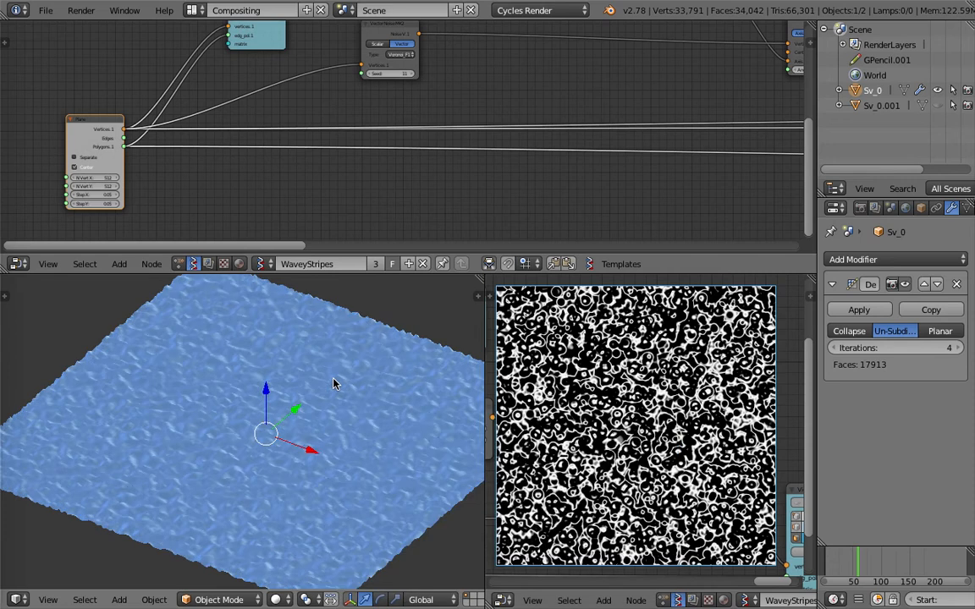
pyautogui.moveTo(334, 385); pyautogui.dragTo(335, 471, button='middle')
pyautogui.scroll(-3, 333, 156)
# Move the Vector Noise MK2 node higher in the node tree, beside the Viewer Draw node.
pyautogui.moveTo(332, 154); pyautogui.dragTo(319, 222, button='middle')
pyautogui.scroll(14, 341, 180)
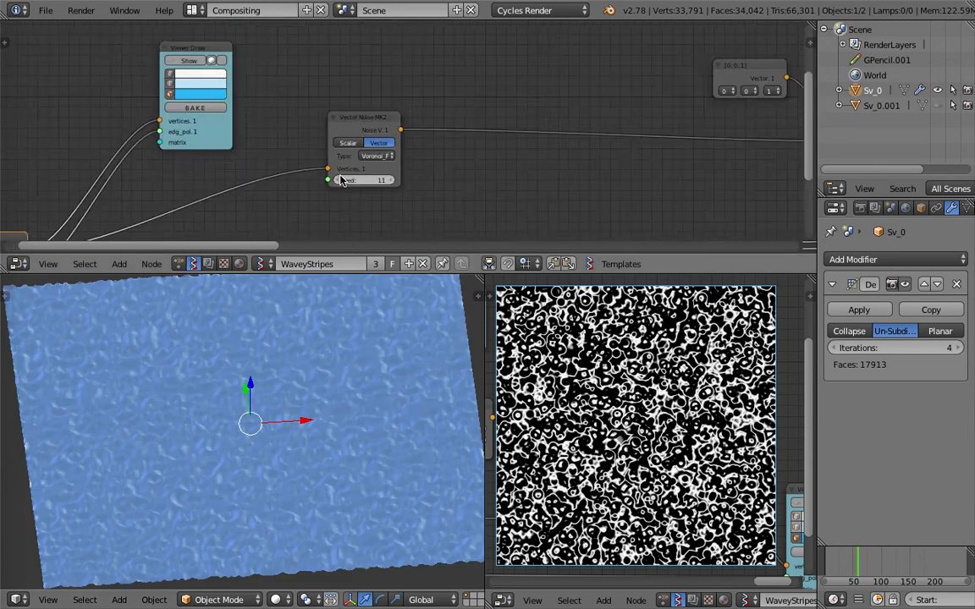
pyautogui.moveTo(348, 157); pyautogui.dragTo(356, 120, button='middle')
pyautogui.click(354, 88)
pyautogui.scroll(-3, 399, 100)
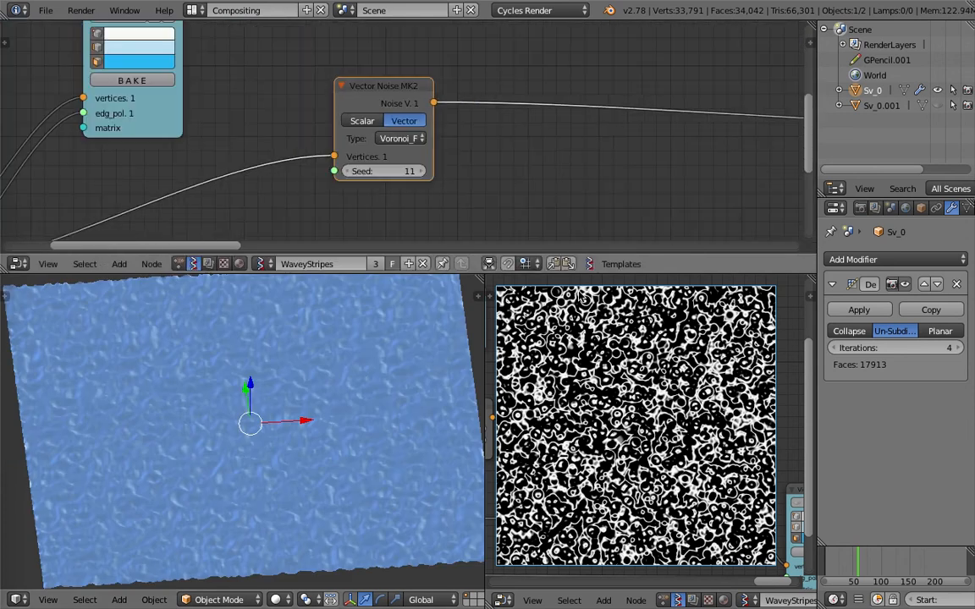
pyautogui.scroll(-4, 338, 85)
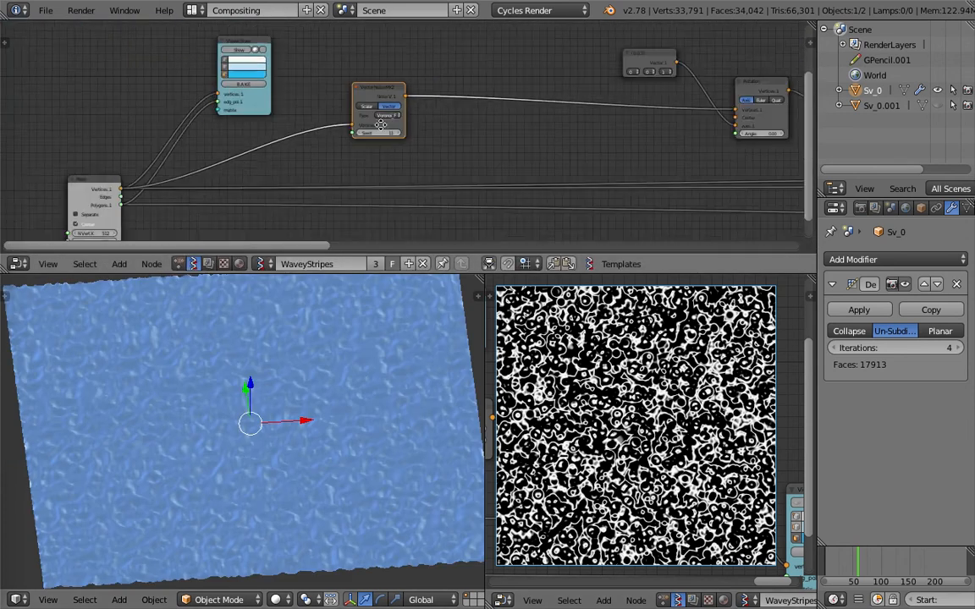
pyautogui.moveTo(350, 85); pyautogui.dragTo(353, 53)
pyautogui.scroll(2, 389, 93)
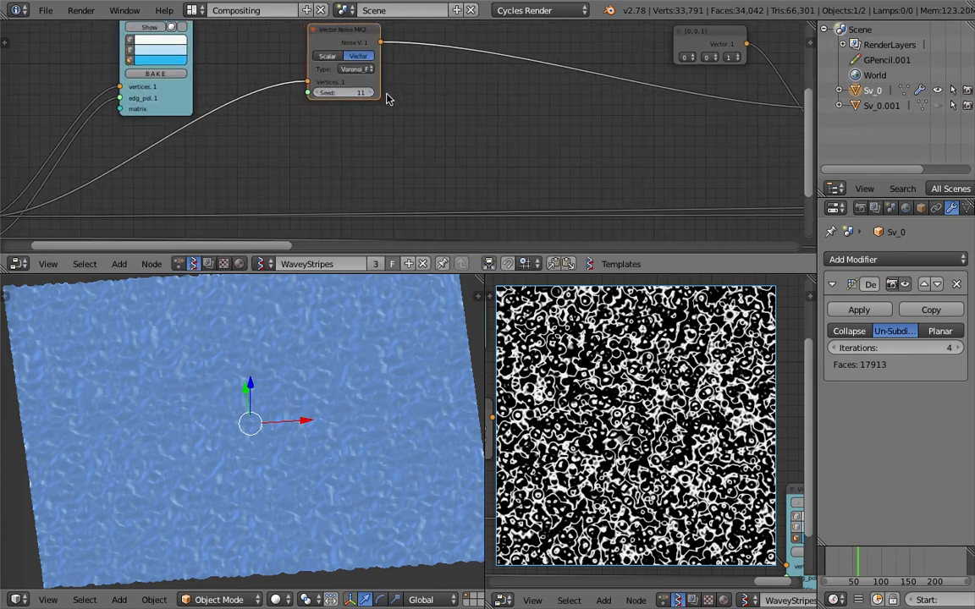
# Search the available nodes for the Vector Fractal node.
pyautogui.hotkey('shift', 'a')
pyautogui.click(435, 102)
pyautogui.write('vector f')
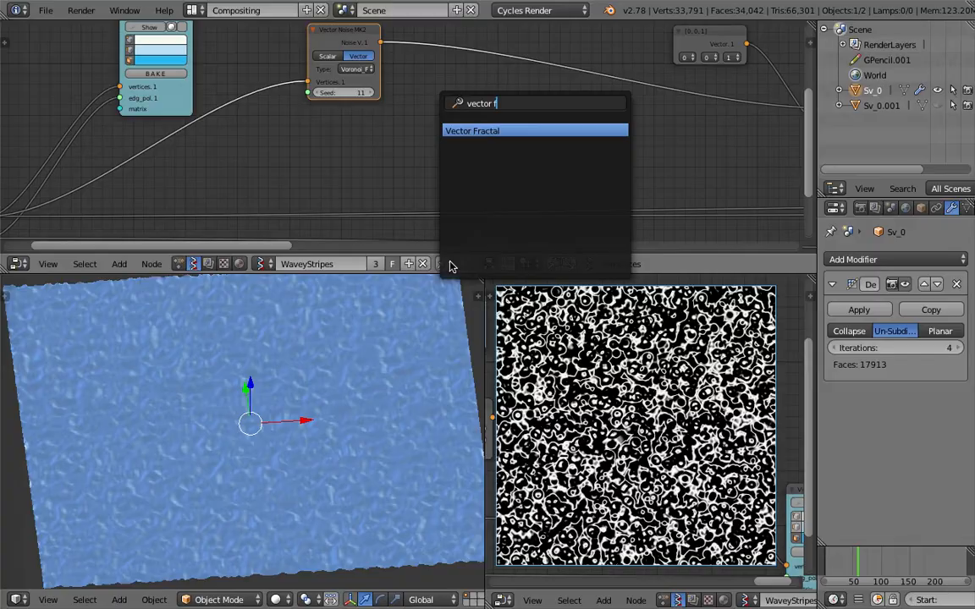
# Switch to the browser's Packt gnuplot article and examine the sin(x)*cos(y) surface plot and the script that produces it.
pyautogui.hotkey('ctrl', 'Right')
pyautogui.scroll(-4, 502, 360)
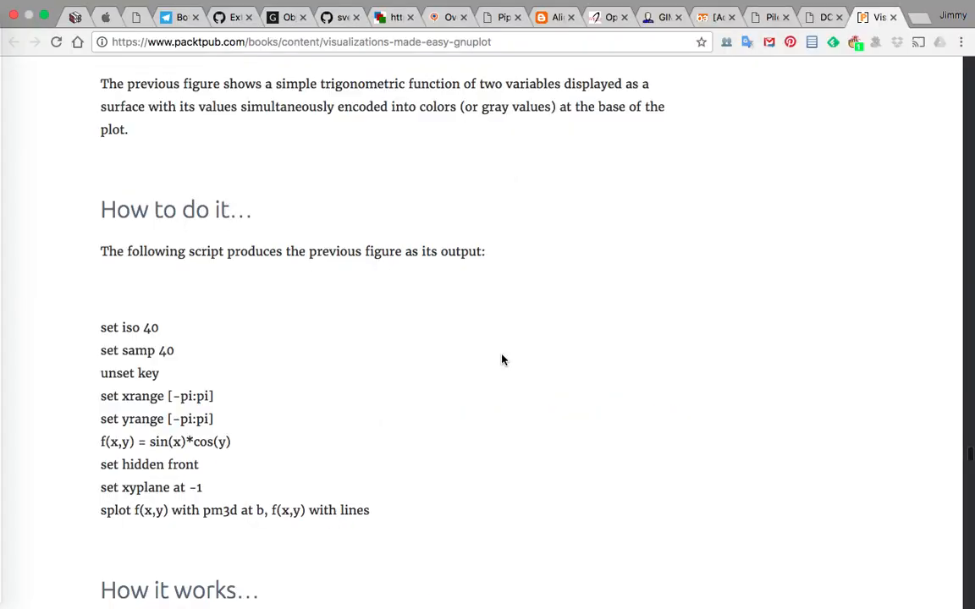
pyautogui.scroll(-2, 502, 361)
pyautogui.scroll(10, 616, 354)
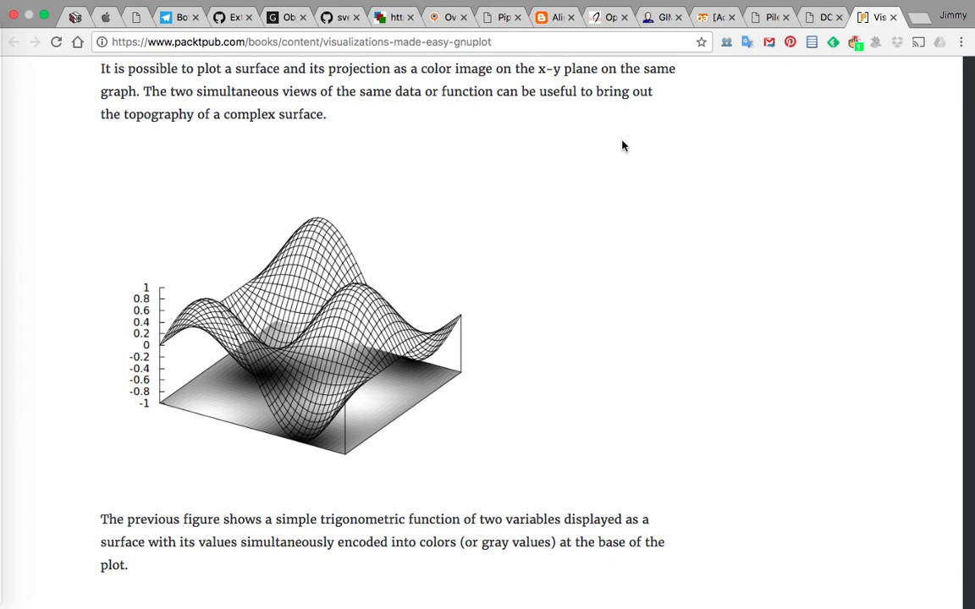
pyautogui.click(457, 42)
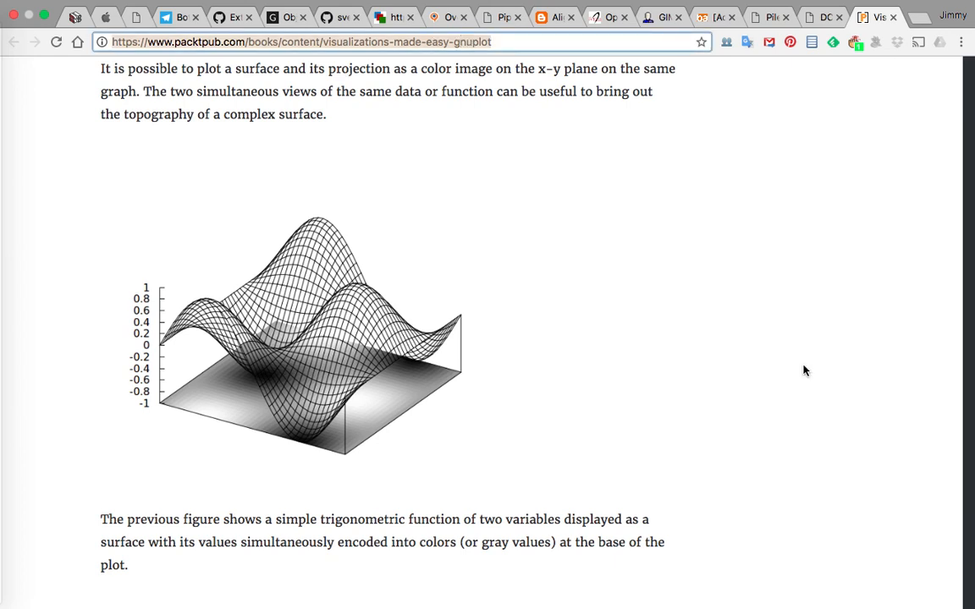
pyautogui.scroll(-2, 859, 415)
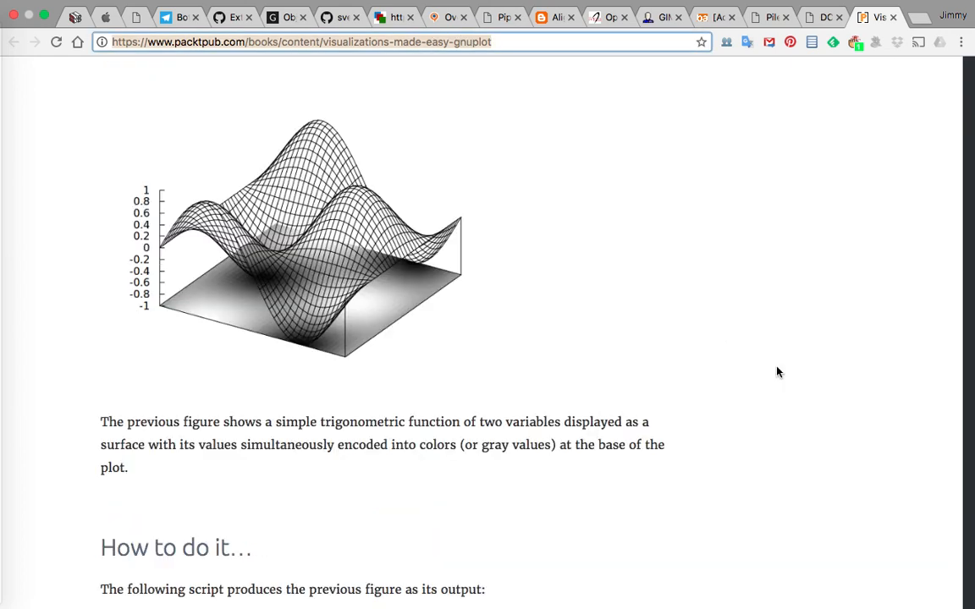
pyautogui.scroll(-3, 576, 332)
pyautogui.scroll(6, 496, 301)
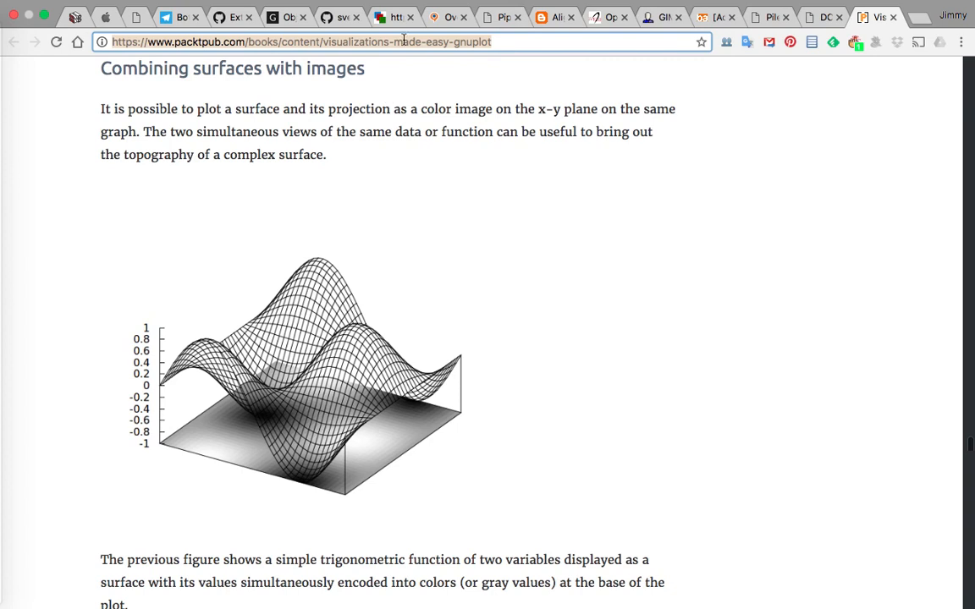
pyautogui.scroll(-10, 522, 290)
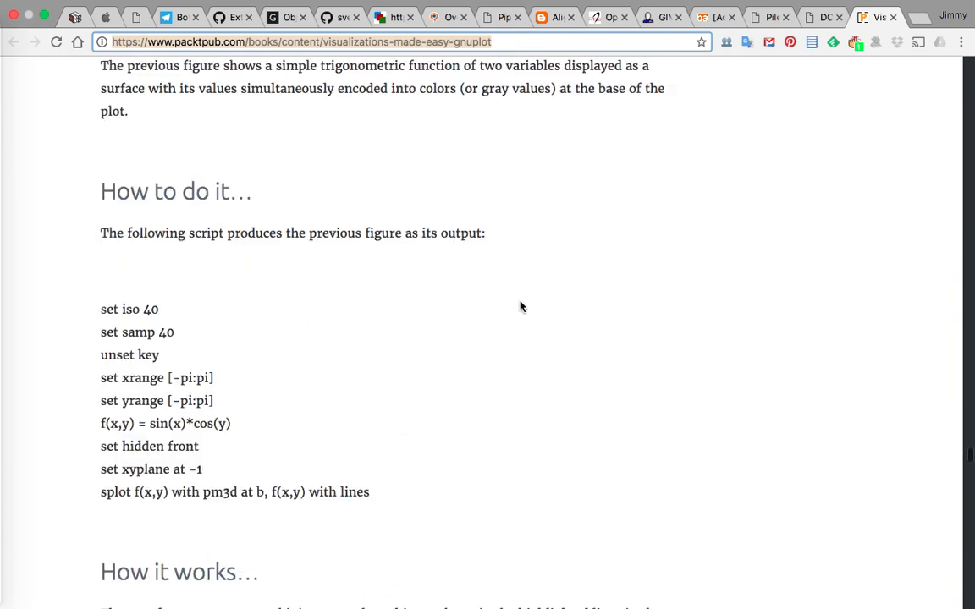
# Examine the article's 2D Gaussian surfaces intersected by image planes and the parametric 3D path plot with its script.
pyautogui.scroll(-20, 520, 312)
pyautogui.scroll(9, 520, 308)
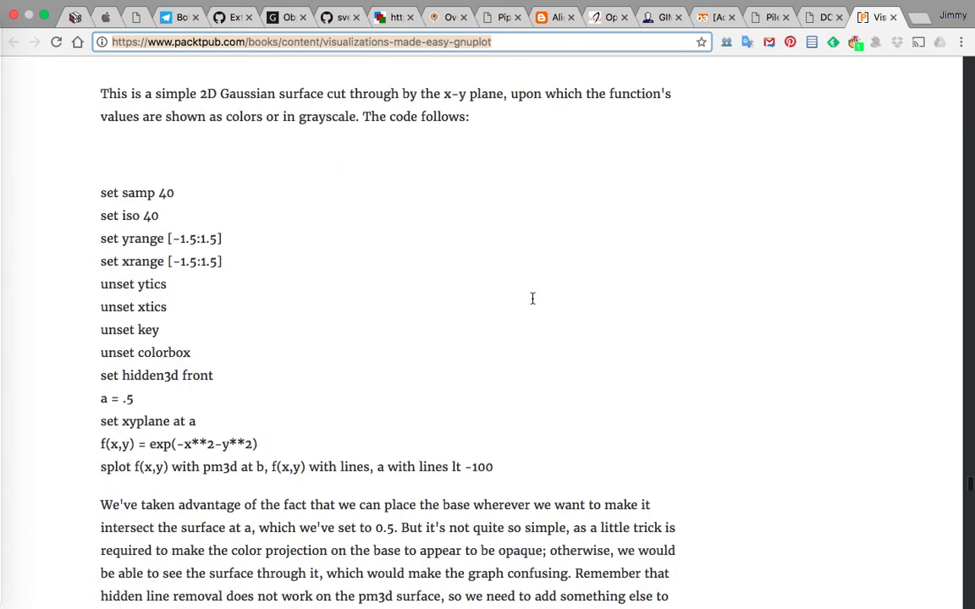
pyautogui.scroll(-1, 374, 387)
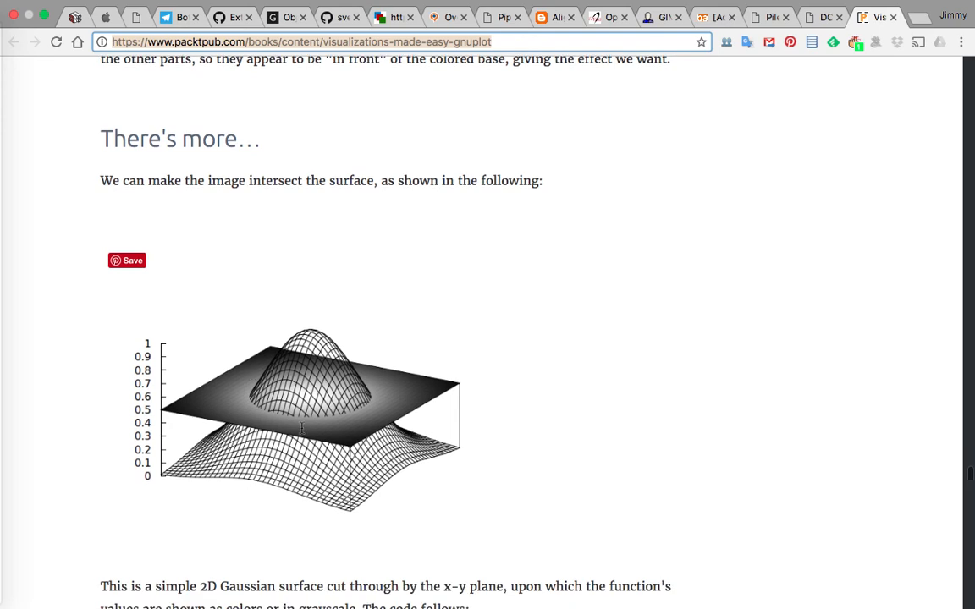
pyautogui.scroll(-1, 279, 379)
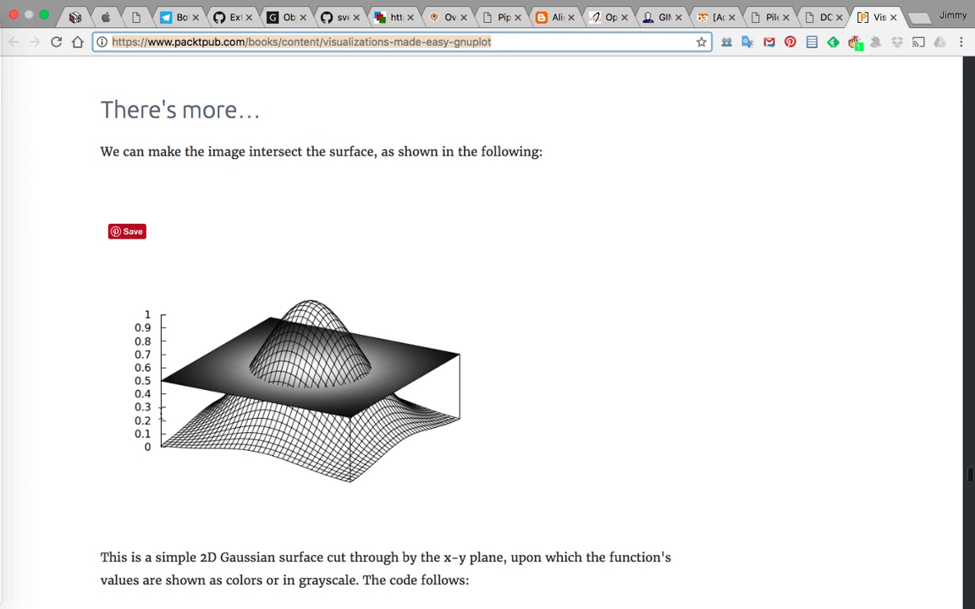
pyautogui.scroll(-1, 389, 435)
pyautogui.scroll(-15, 392, 441)
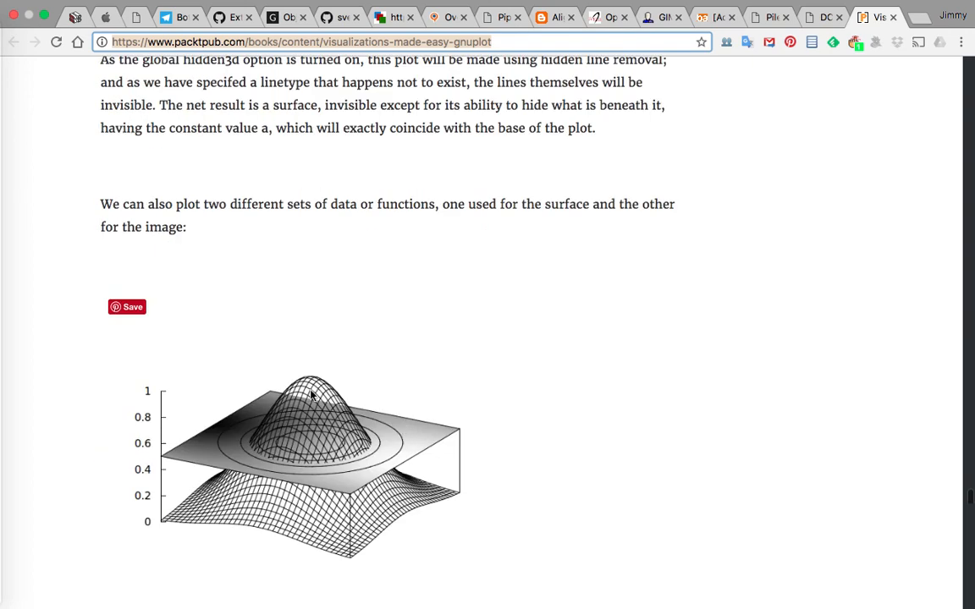
pyautogui.scroll(-1, 326, 415)
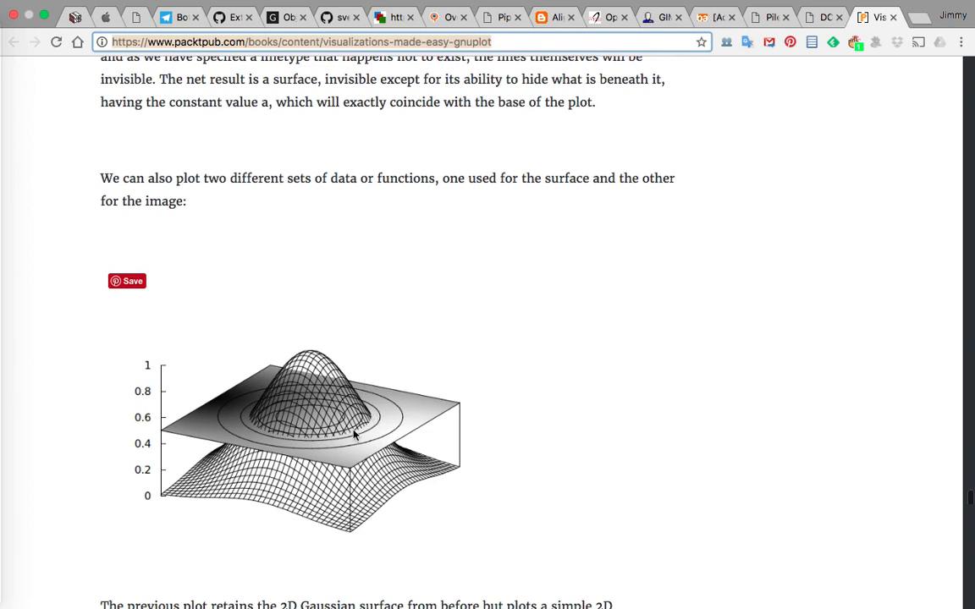
pyautogui.scroll(-1, 317, 386)
pyautogui.scroll(-15, 338, 395)
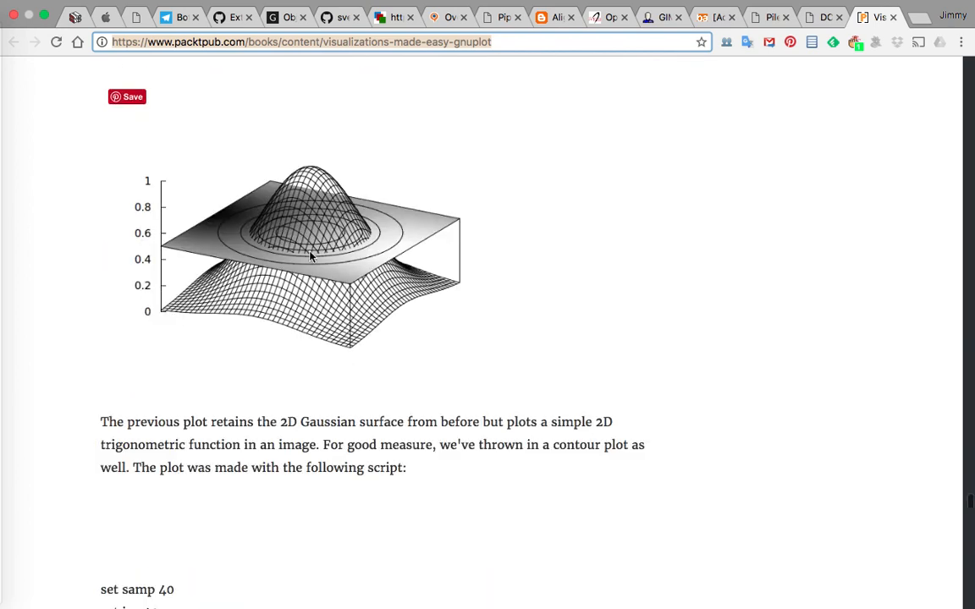
pyautogui.scroll(3, 356, 324)
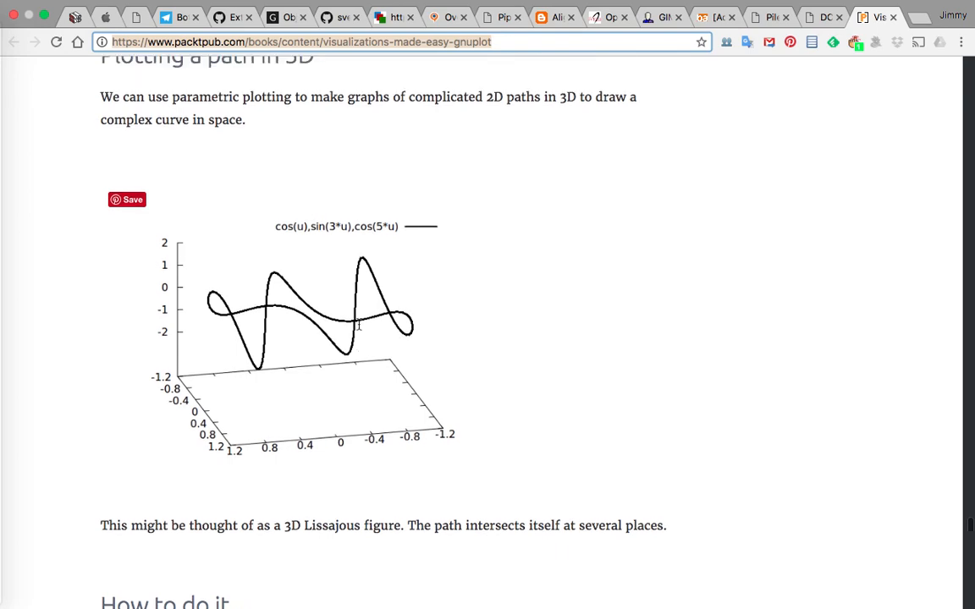
pyautogui.scroll(-20, 304, 348)
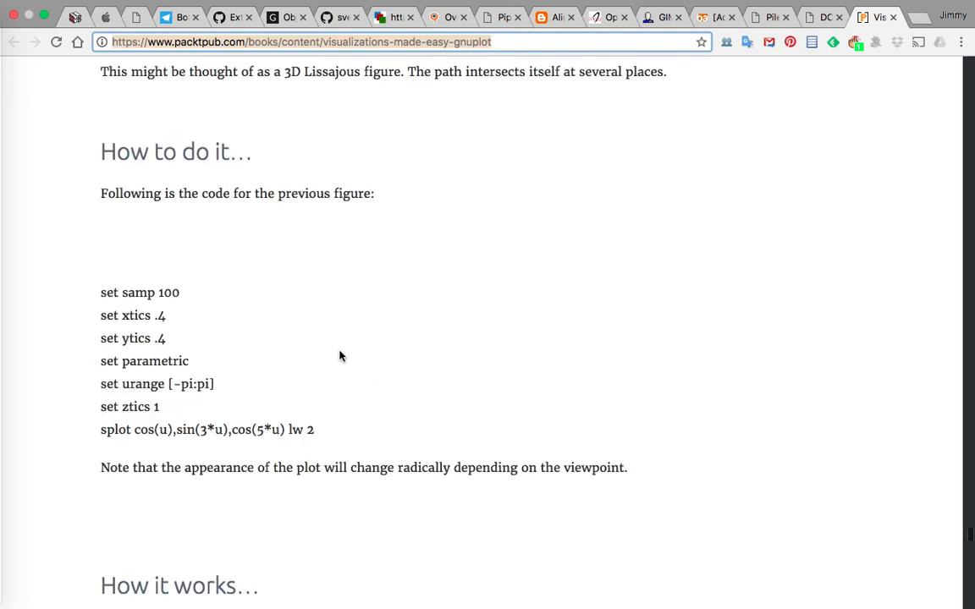
# Examine the rest of the gnuplot article, including the pm3d colour-coded parametric surface script and the cylindrical mapping recipe.
pyautogui.scroll(3, 354, 350)
pyautogui.scroll(-20, 440, 355)
pyautogui.scroll(-10, 469, 342)
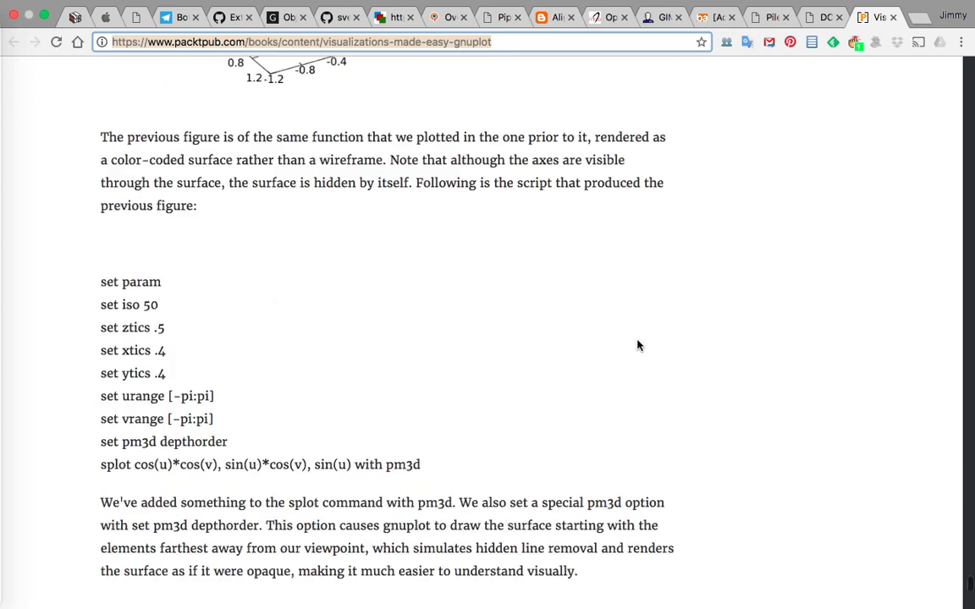
pyautogui.scroll(-15, 762, 389)
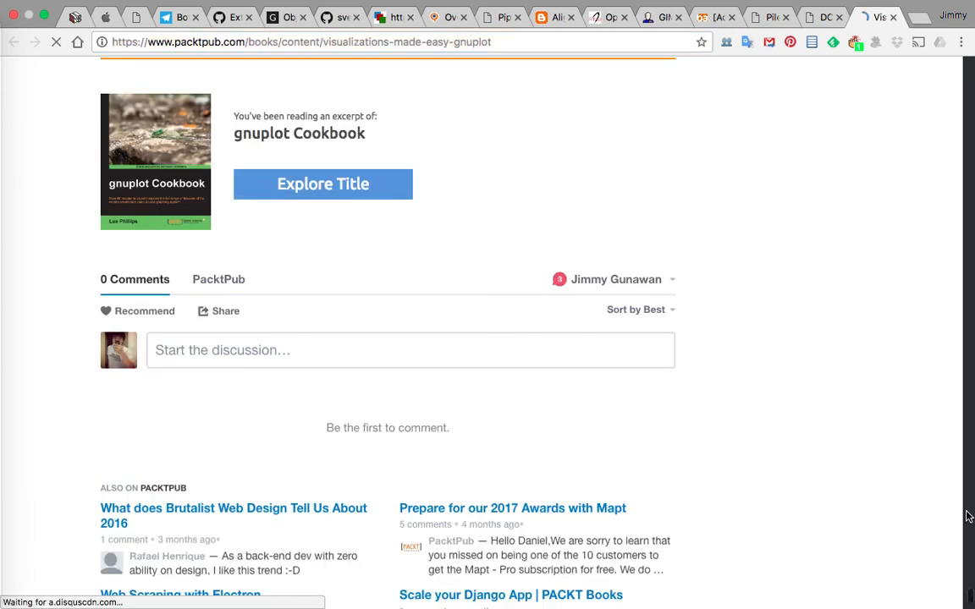
pyautogui.scroll(10, 969, 517)
pyautogui.scroll(2, 972, 533)
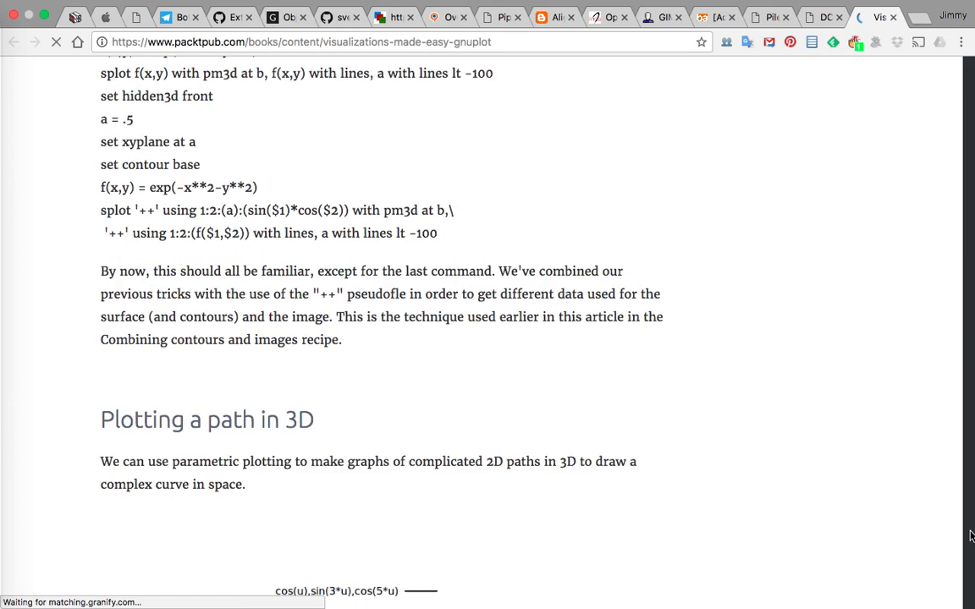
pyautogui.scroll(-15, 972, 536)
pyautogui.scroll(20, 950, 208)
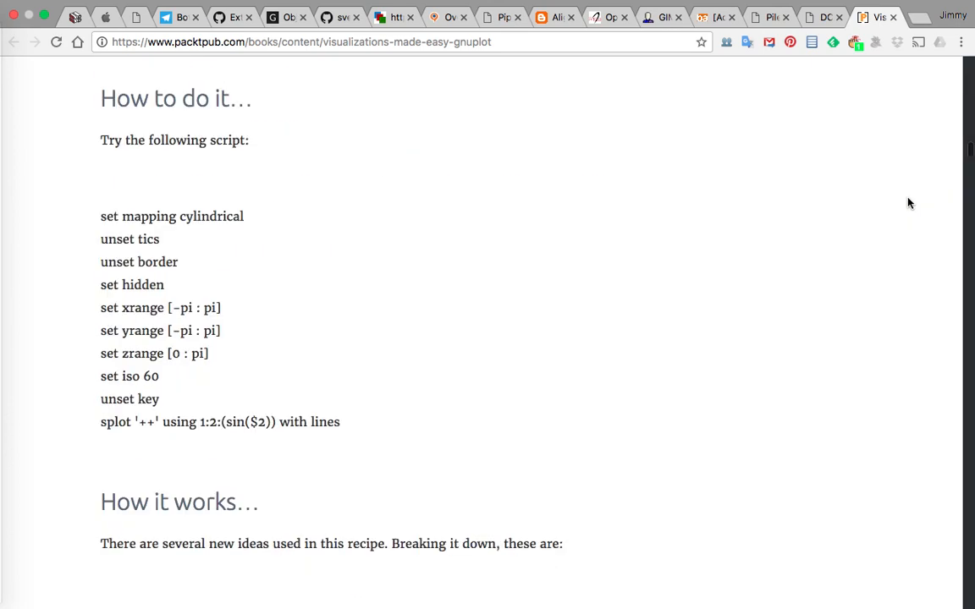
# Return to the beginning of the gnuplot article and save it as a complete web page in the Dropbox folder.
pyautogui.scroll(6, 864, 347)
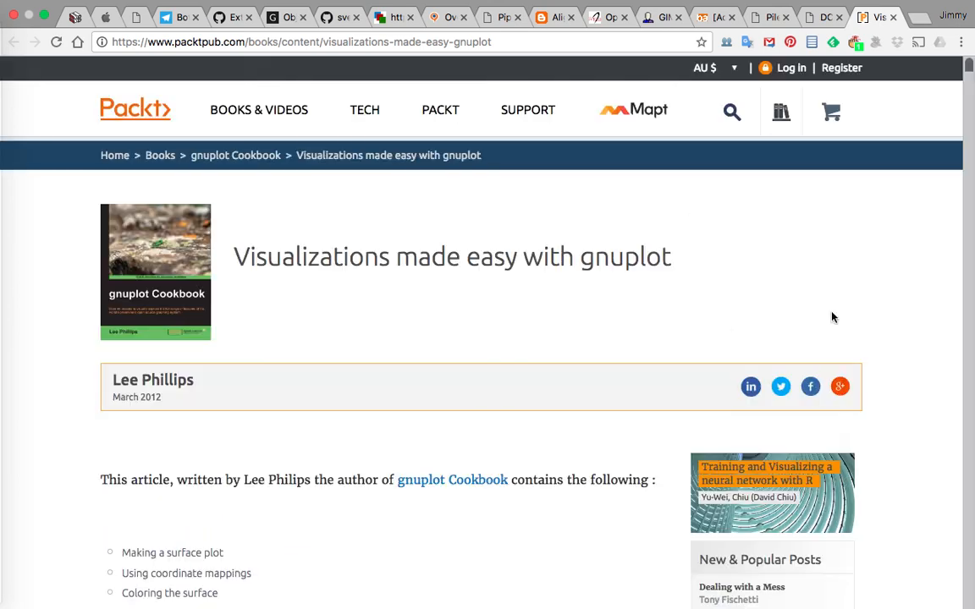
pyautogui.scroll(-4, 191, 342)
pyautogui.scroll(3, 355, 282)
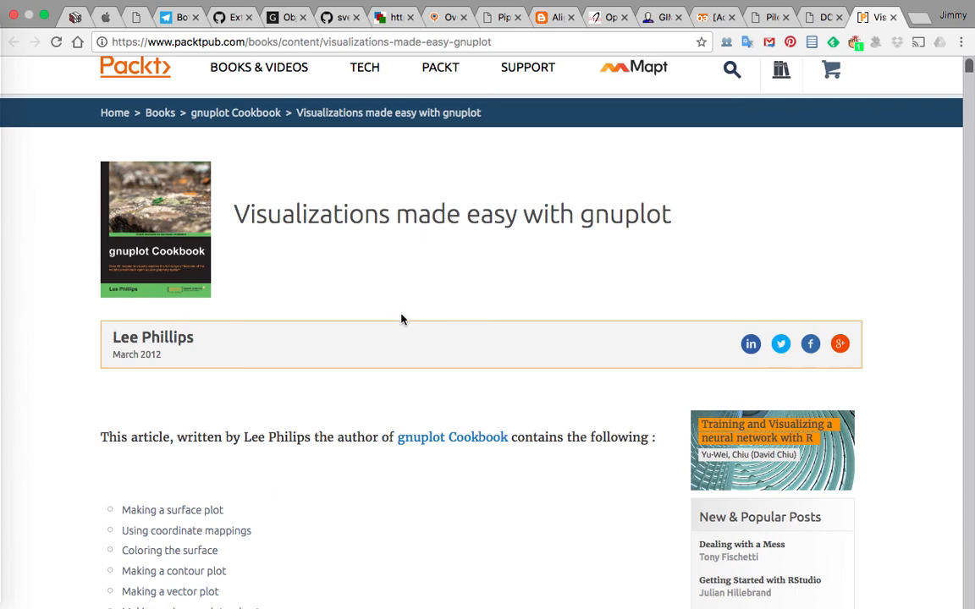
pyautogui.scroll(-1, 385, 307)
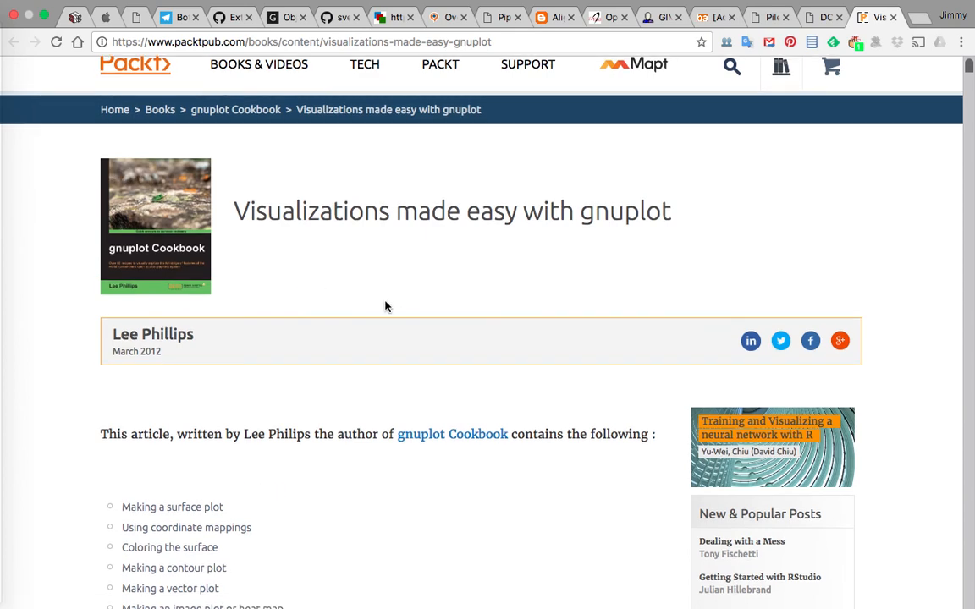
pyautogui.press('super+s')
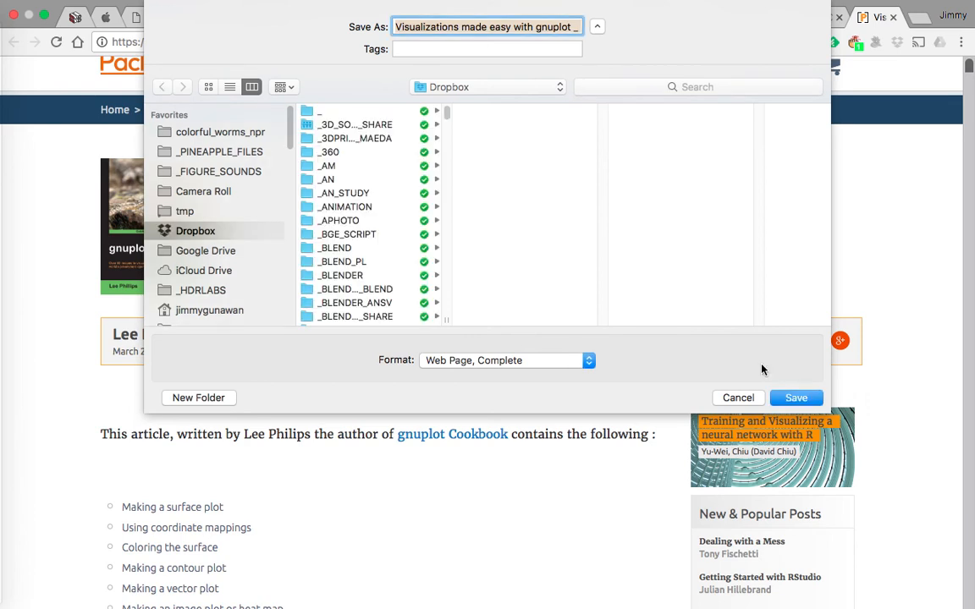
pyautogui.click(787, 398)
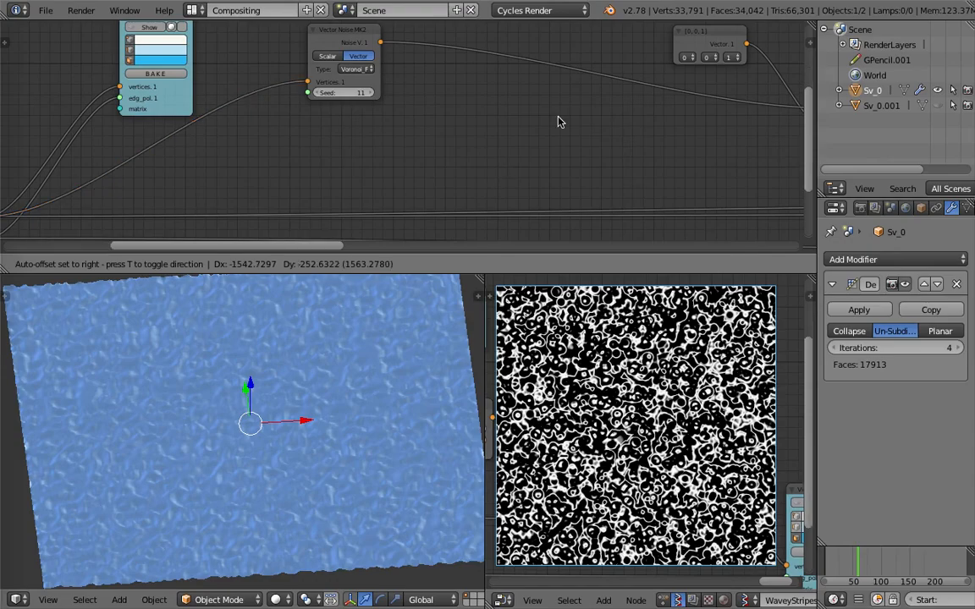
# Switch back to Blender, end the pending node move, and examine the surface detail of the blue relief mesh.
pyautogui.click(558, 117)
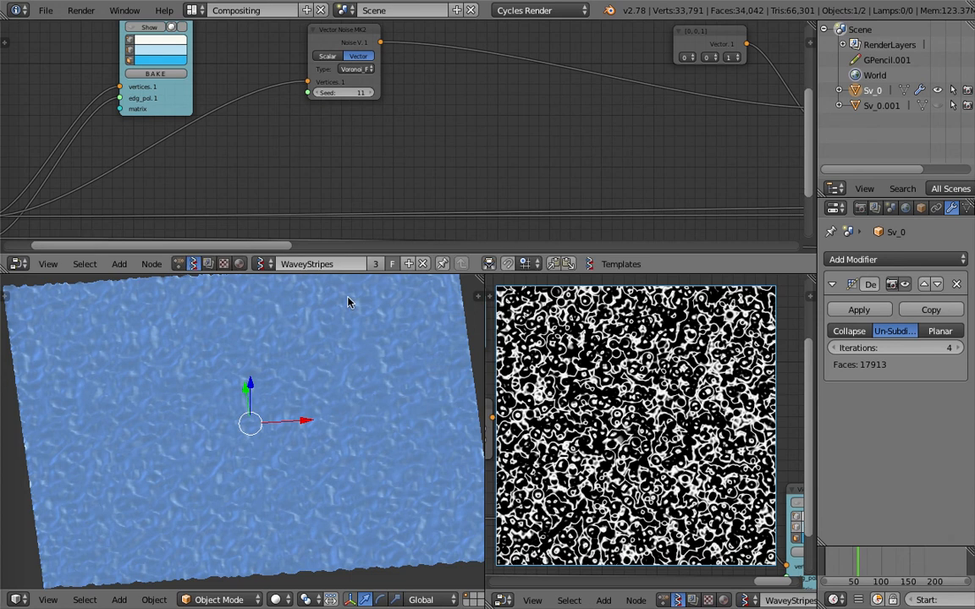
pyautogui.scroll(-2, 348, 297)
pyautogui.scroll(-1, 455, 125)
pyautogui.moveTo(455, 124); pyautogui.dragTo(397, 131, button='middle')
pyautogui.moveTo(309, 426); pyautogui.dragTo(313, 468, button='middle')
pyautogui.scroll(3, 362, 460)
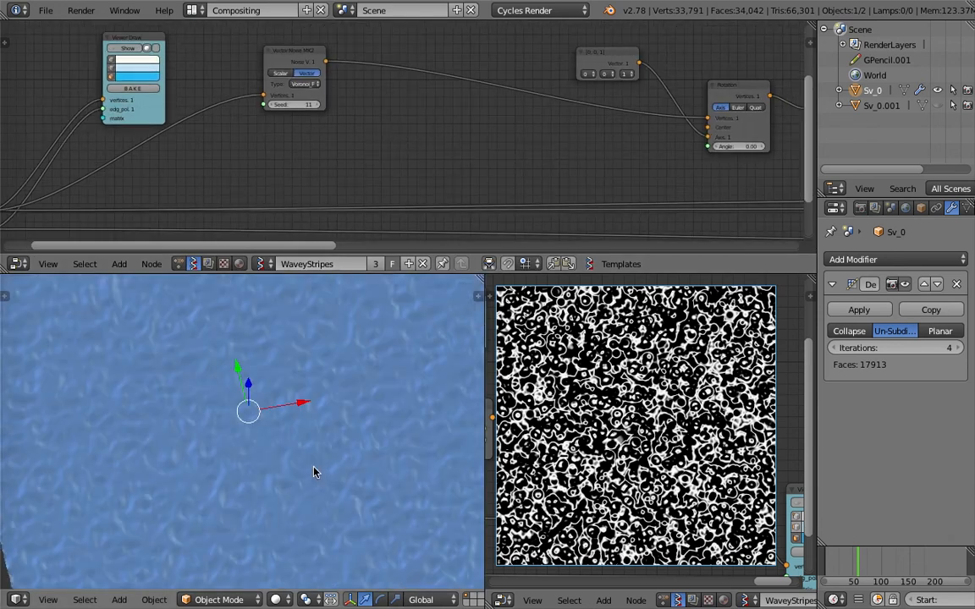
# Open the Plane node's N Vert X and N Vert Y values for editing.
pyautogui.scroll(-1, 355, 146)
pyautogui.moveTo(355, 145); pyautogui.dragTo(387, 33, button='middle')
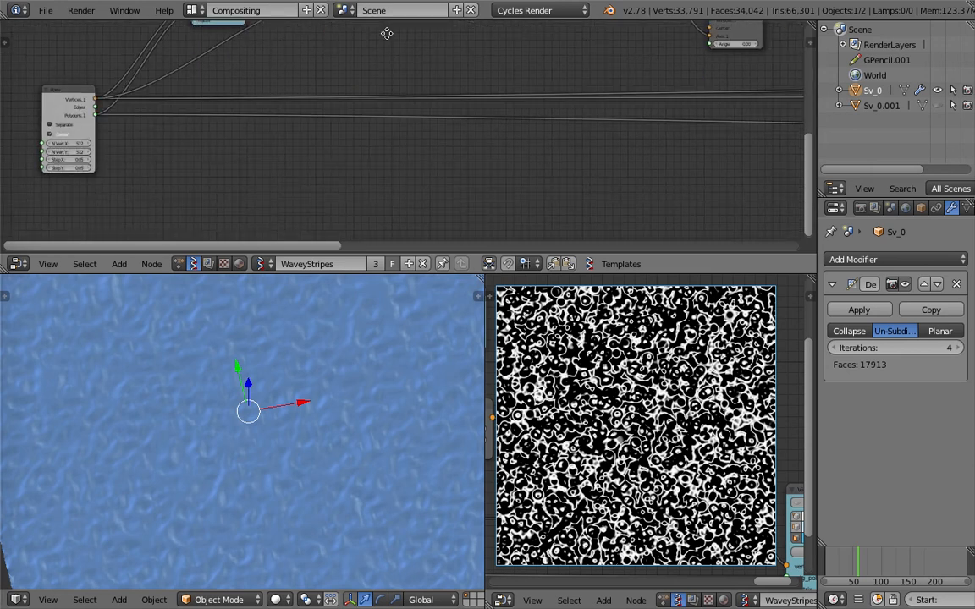
pyautogui.moveTo(362, 413); pyautogui.dragTo(328, 400, button='middle')
pyautogui.moveTo(77, 142); pyautogui.dragTo(77, 153)
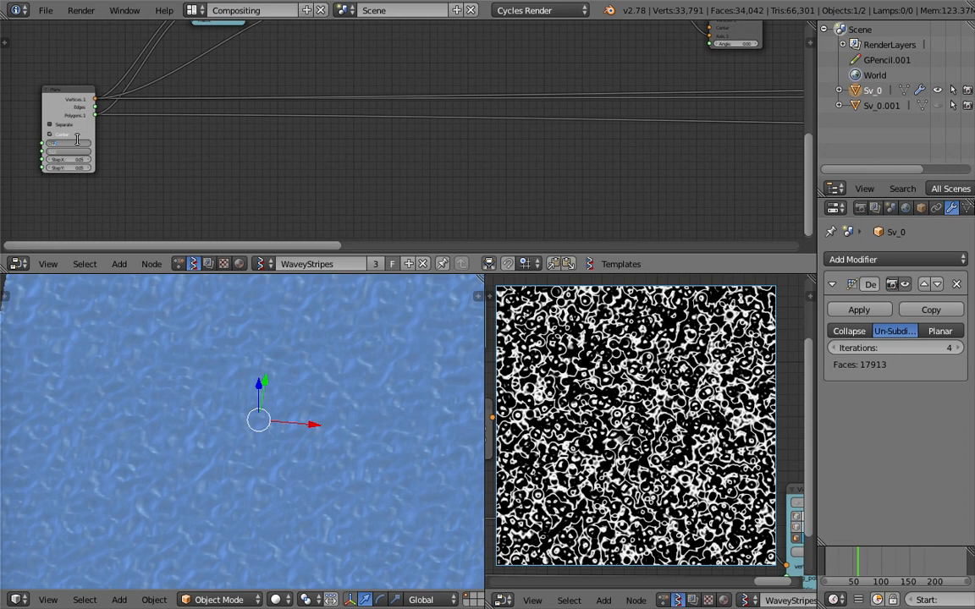
pyautogui.press('Escape')
pyautogui.scroll(-5, 302, 434)
pyautogui.moveTo(302, 434); pyautogui.dragTo(271, 431, button='middle')
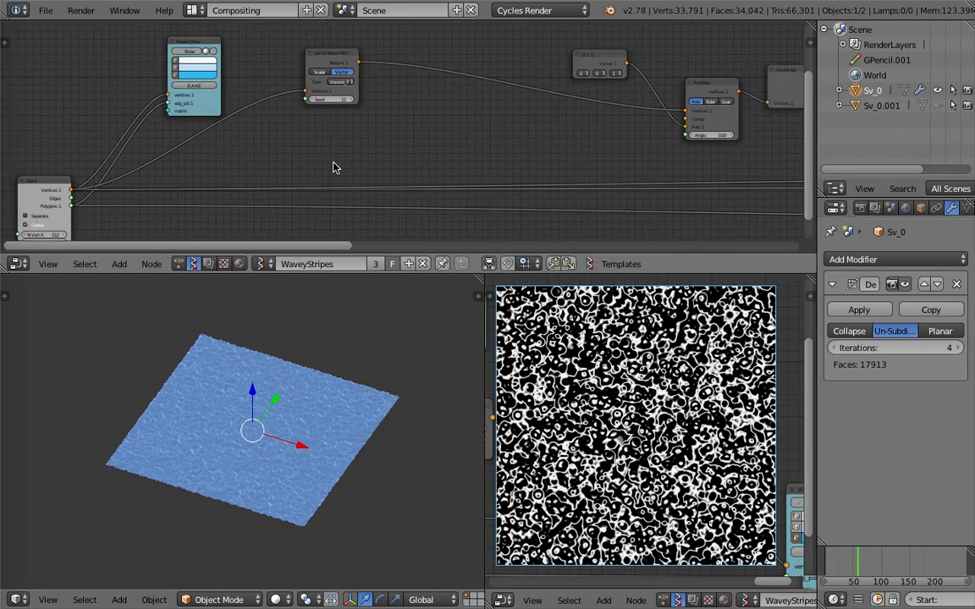
# Examine the node chain from Vector Noise MK2 through the rotation and vector-splitting nodes to the math nodes.
pyautogui.scroll(4, 335, 165)
pyautogui.moveTo(380, 150); pyautogui.dragTo(379, 183, button='middle')
pyautogui.scroll(5, 378, 182)
pyautogui.moveTo(364, 110); pyautogui.dragTo(402, 199, button='middle')
pyautogui.scroll(-3, 404, 173)
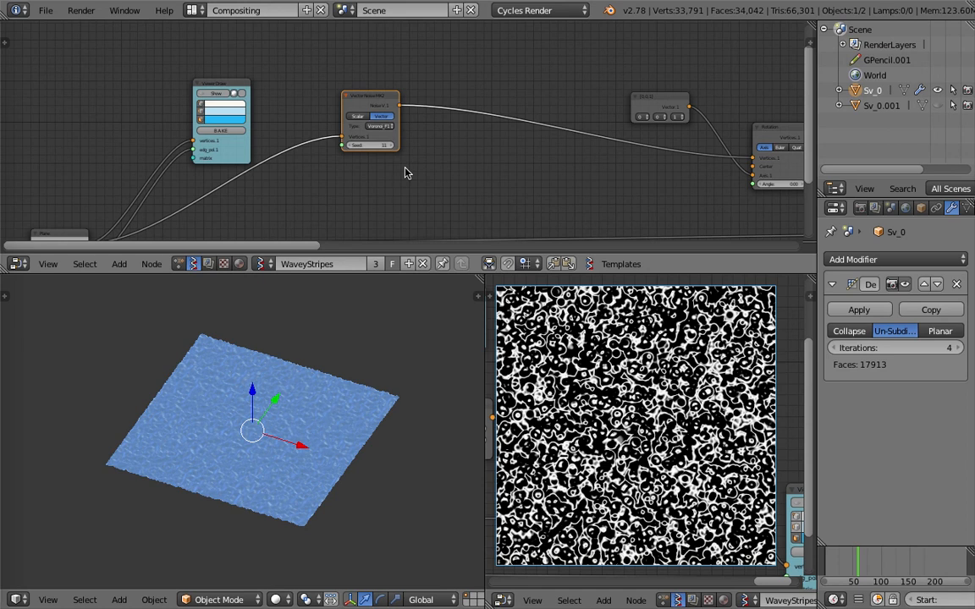
pyautogui.moveTo(582, 184); pyautogui.dragTo(288, 166, button='middle')
pyautogui.scroll(-6, 527, 161)
pyautogui.moveTo(629, 120); pyautogui.dragTo(621, 122, button='middle')
pyautogui.moveTo(664, 93); pyautogui.dragTo(497, 102, button='middle')
pyautogui.moveTo(265, 117); pyautogui.dragTo(428, 100, button='middle')
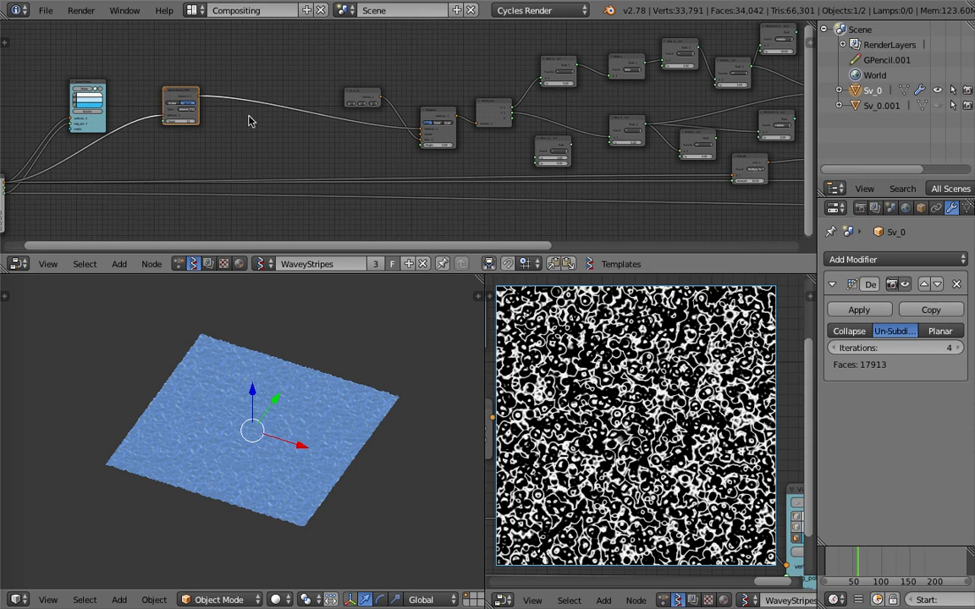
pyautogui.scroll(4, 348, 110)
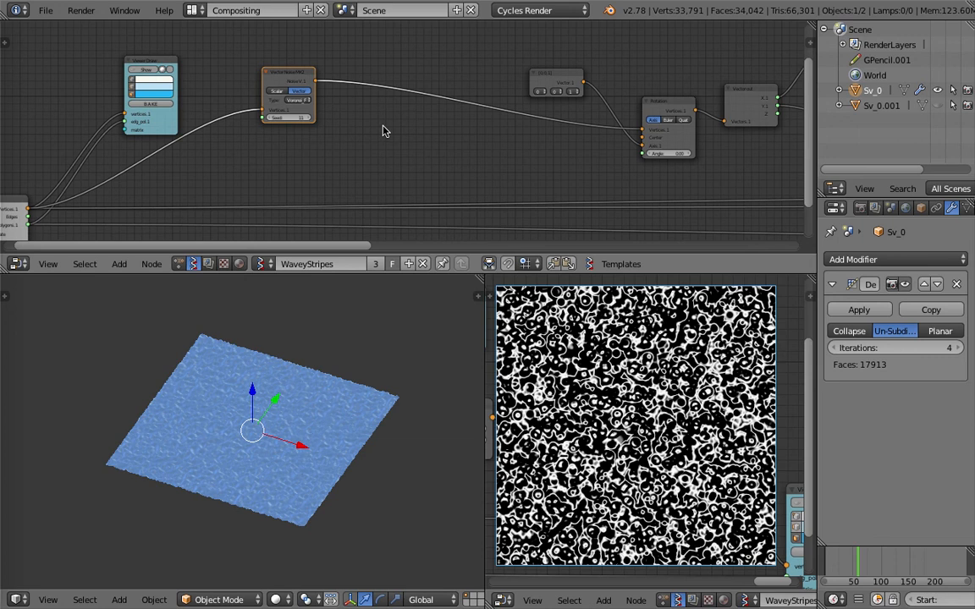
# Compare the black-and-white noise texture with the relief mesh, viewing both close up and from a distance.
pyautogui.scroll(3, 639, 386)
pyautogui.scroll(-3, 680, 413)
pyautogui.scroll(-2, 659, 422)
pyautogui.scroll(6, 627, 415)
pyautogui.scroll(-5, 627, 388)
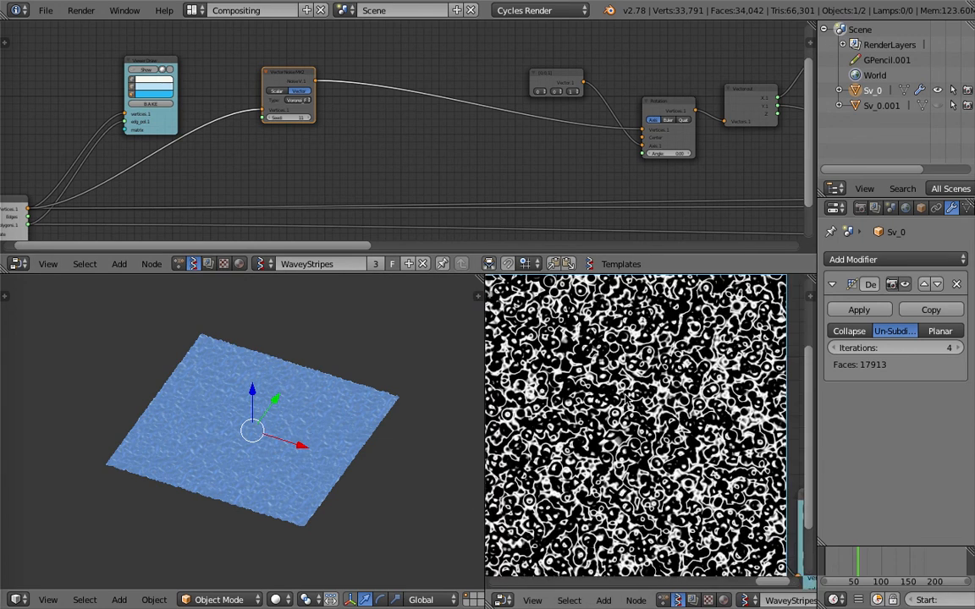
pyautogui.moveTo(398, 396)
pyautogui.mouseDown(button='middle')
pyautogui.moveTo(461, 423)
pyautogui.moveTo(522, 370)
pyautogui.mouseUp(button='middle')
pyautogui.scroll(3, 578, 409)
pyautogui.scroll(-3, 624, 347)
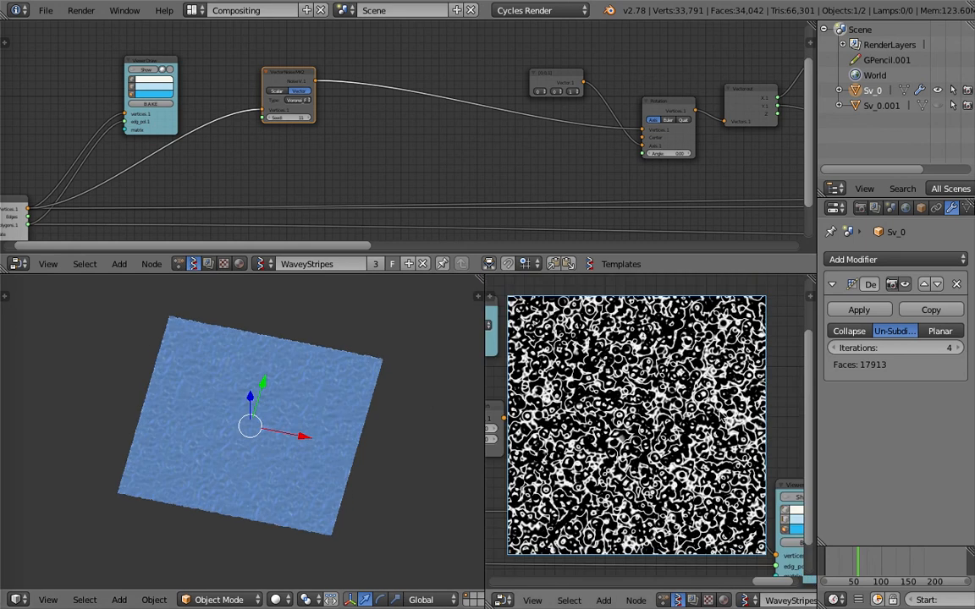
pyautogui.scroll(4, 305, 468)
pyautogui.moveTo(304, 468)
pyautogui.mouseDown(button='middle')
pyautogui.moveTo(370, 396)
pyautogui.moveTo(376, 416)
pyautogui.moveTo(233, 385)
pyautogui.moveTo(150, 407)
pyautogui.moveTo(335, 444)
pyautogui.mouseUp(button='middle')
pyautogui.scroll(-2, 375, 415)
pyautogui.scroll(2, 233, 385)
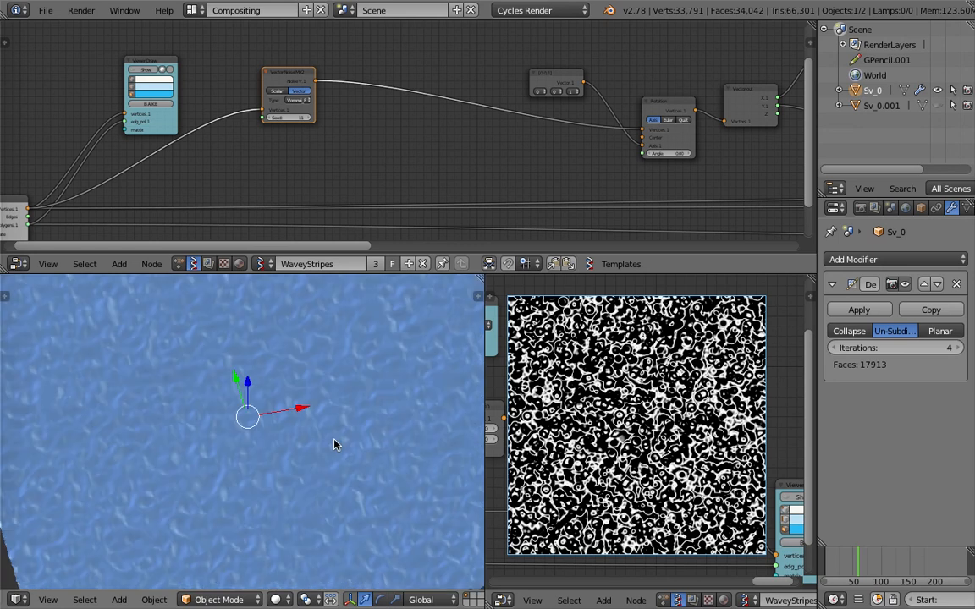